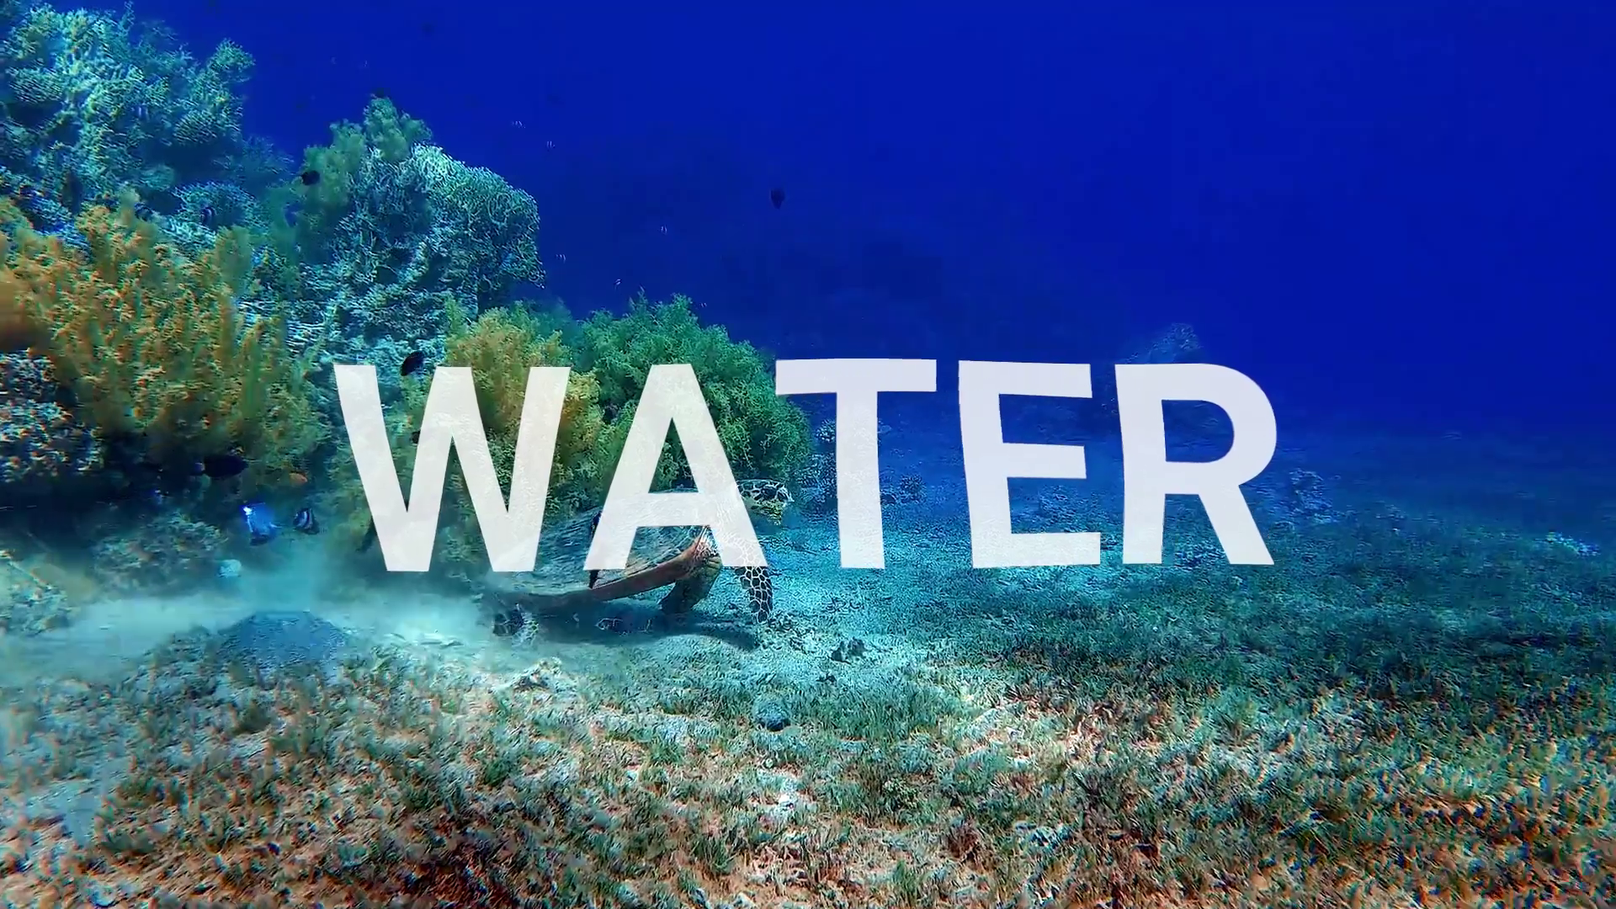
# - Place the sharks clip on video track 1 of the timeline
pyautogui.moveTo(493, 180); pyautogui.dragTo(140, 688)
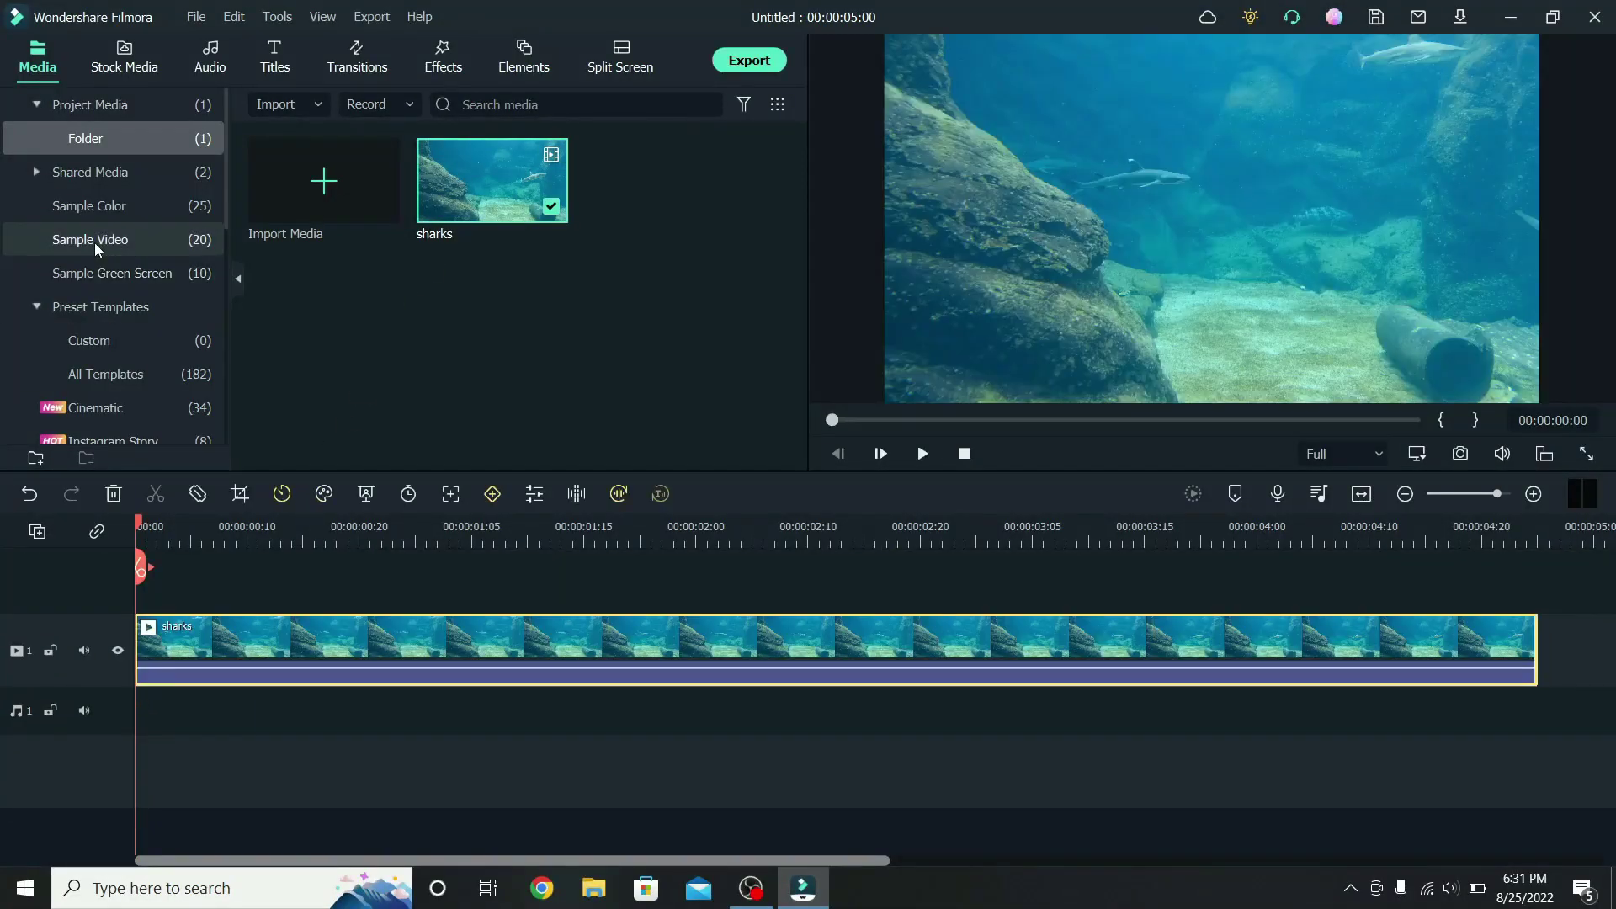
# - Add a Black sample colour clip on track 2 and a Default Title on track 3
pyautogui.click(90, 208)
pyautogui.moveTo(464, 179); pyautogui.dragTo(157, 593)
pyautogui.click(274, 68)
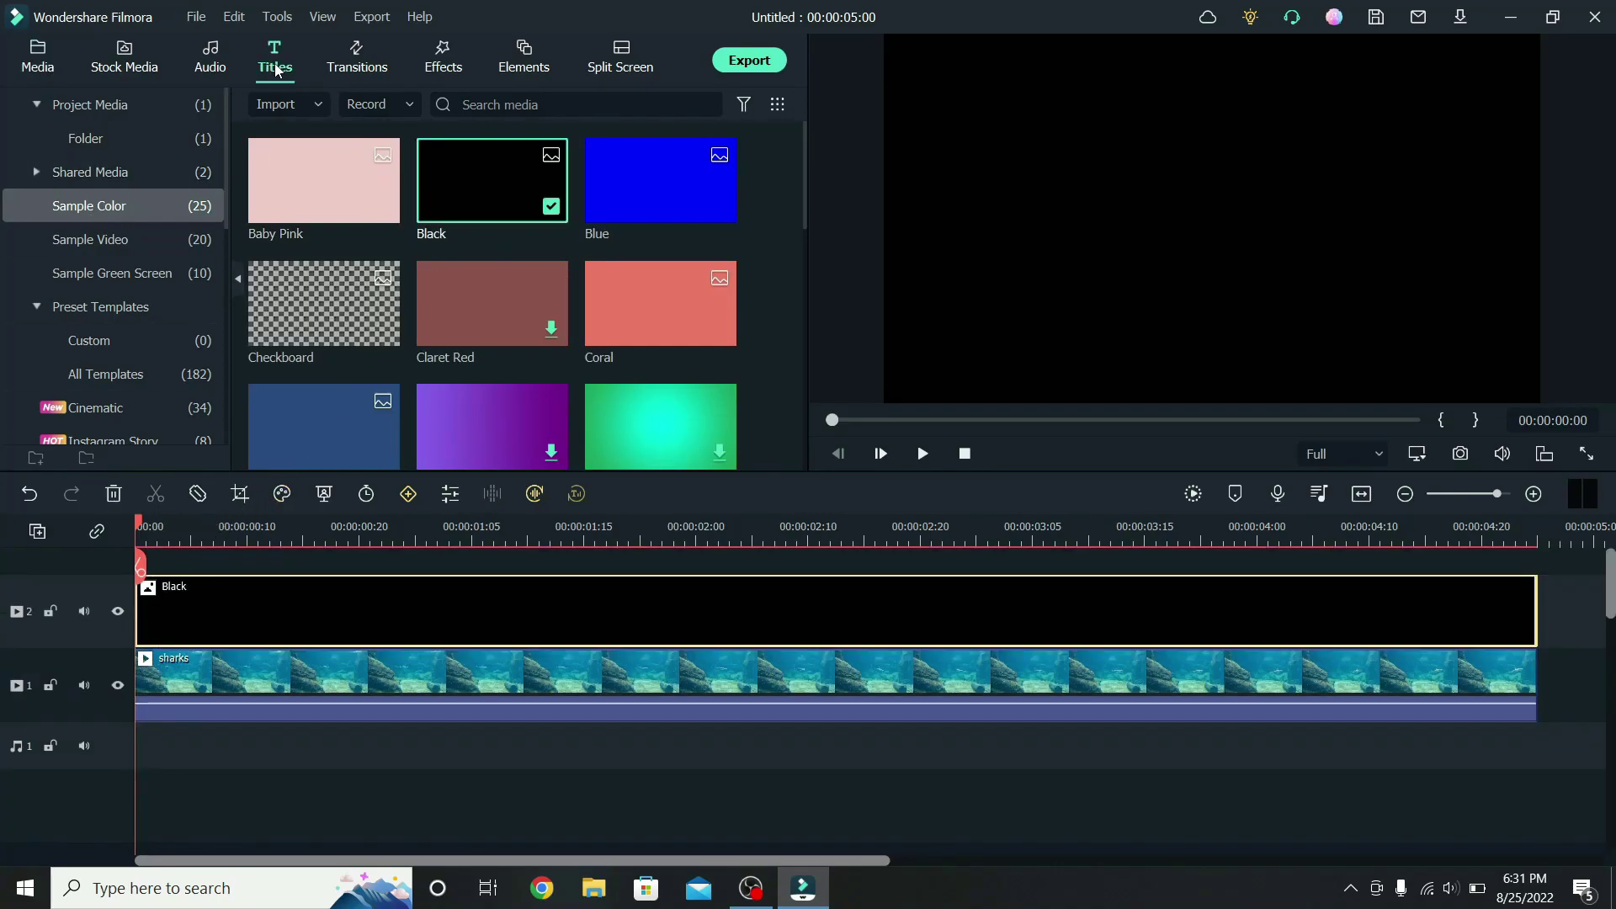
pyautogui.click(315, 105)
pyautogui.write('default title')
pyautogui.press('Return')
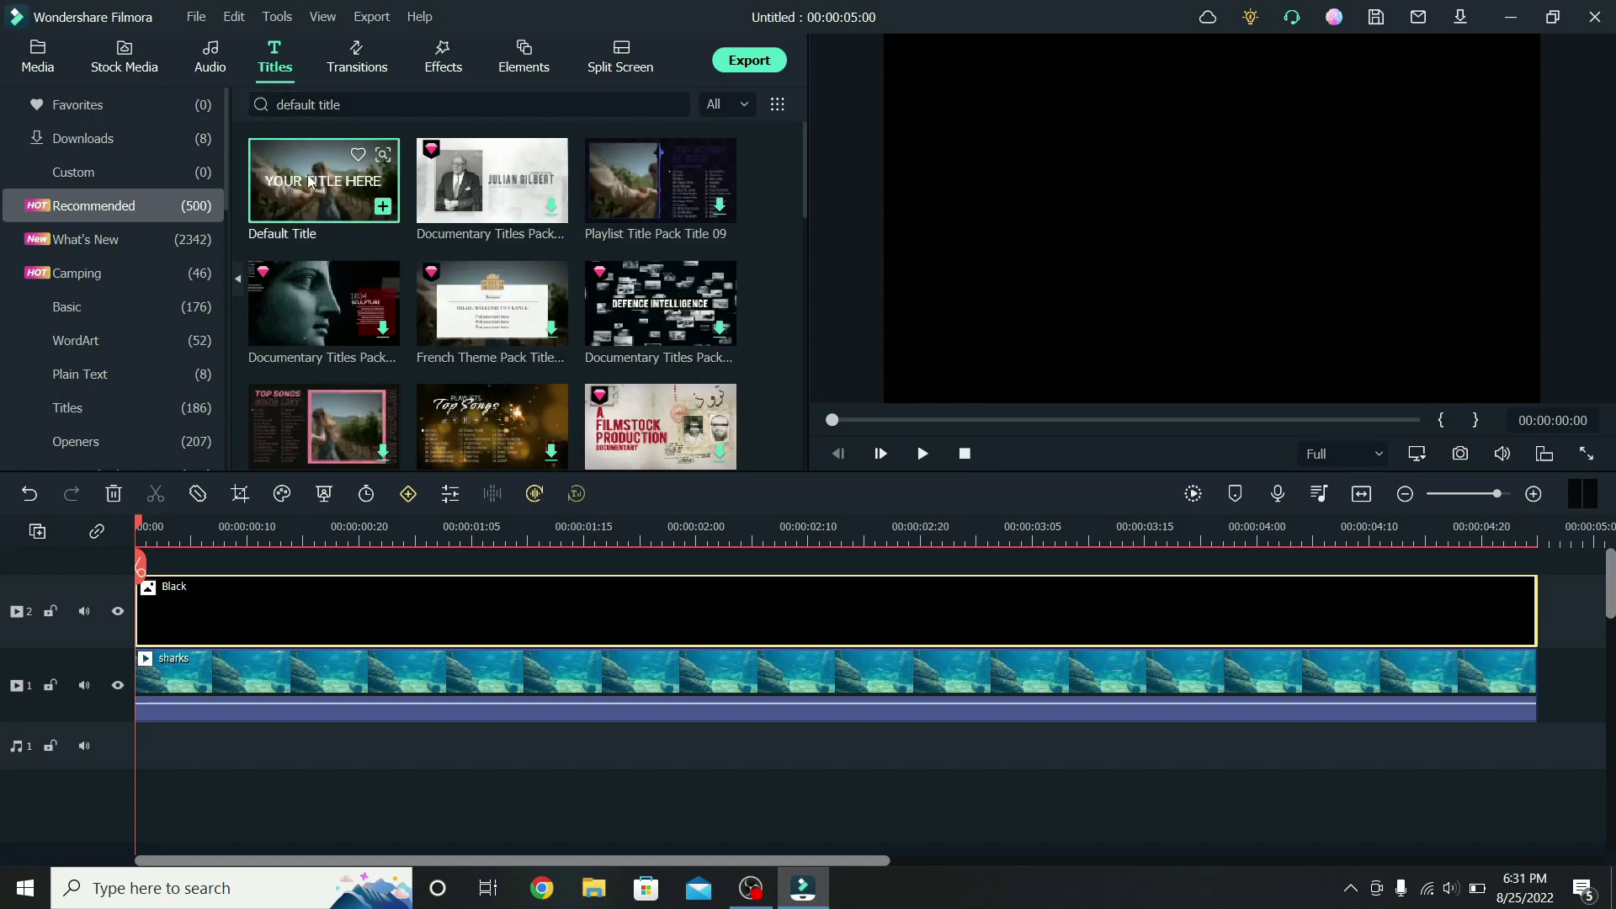
pyautogui.moveTo(191, 544); pyautogui.dragTo(123, 564)
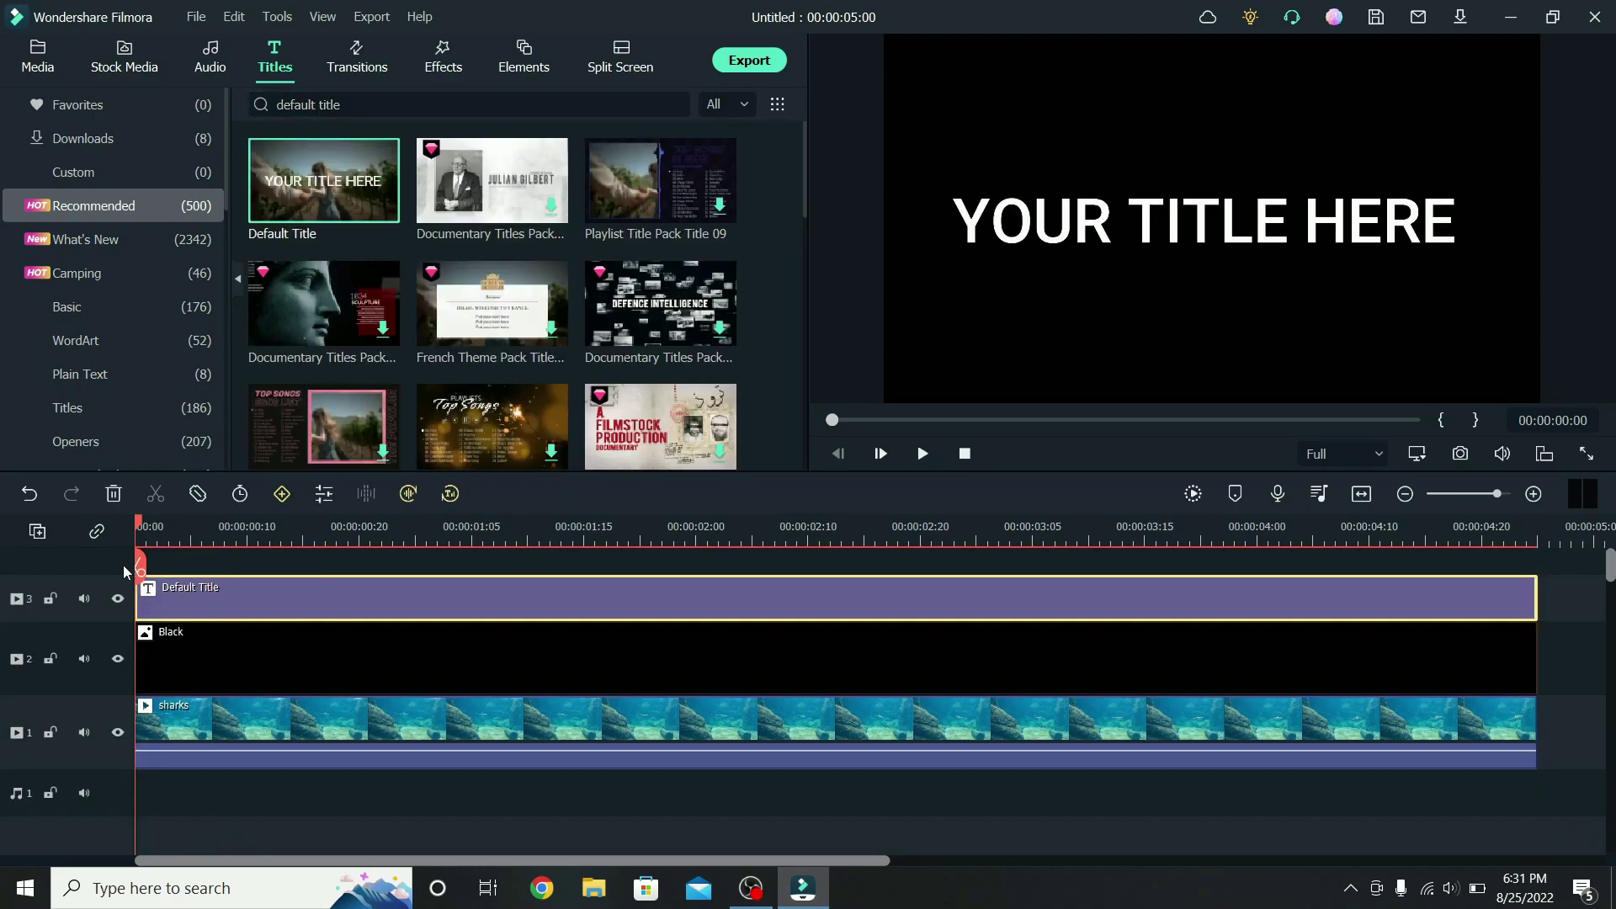
# - Change the title text to SHARK in Roboto Black at size 150
pyautogui.doubleClick(204, 584)
pyautogui.click(451, 268)
pyautogui.hotkey('ctrl', 'a')
pyautogui.write('SHARK')
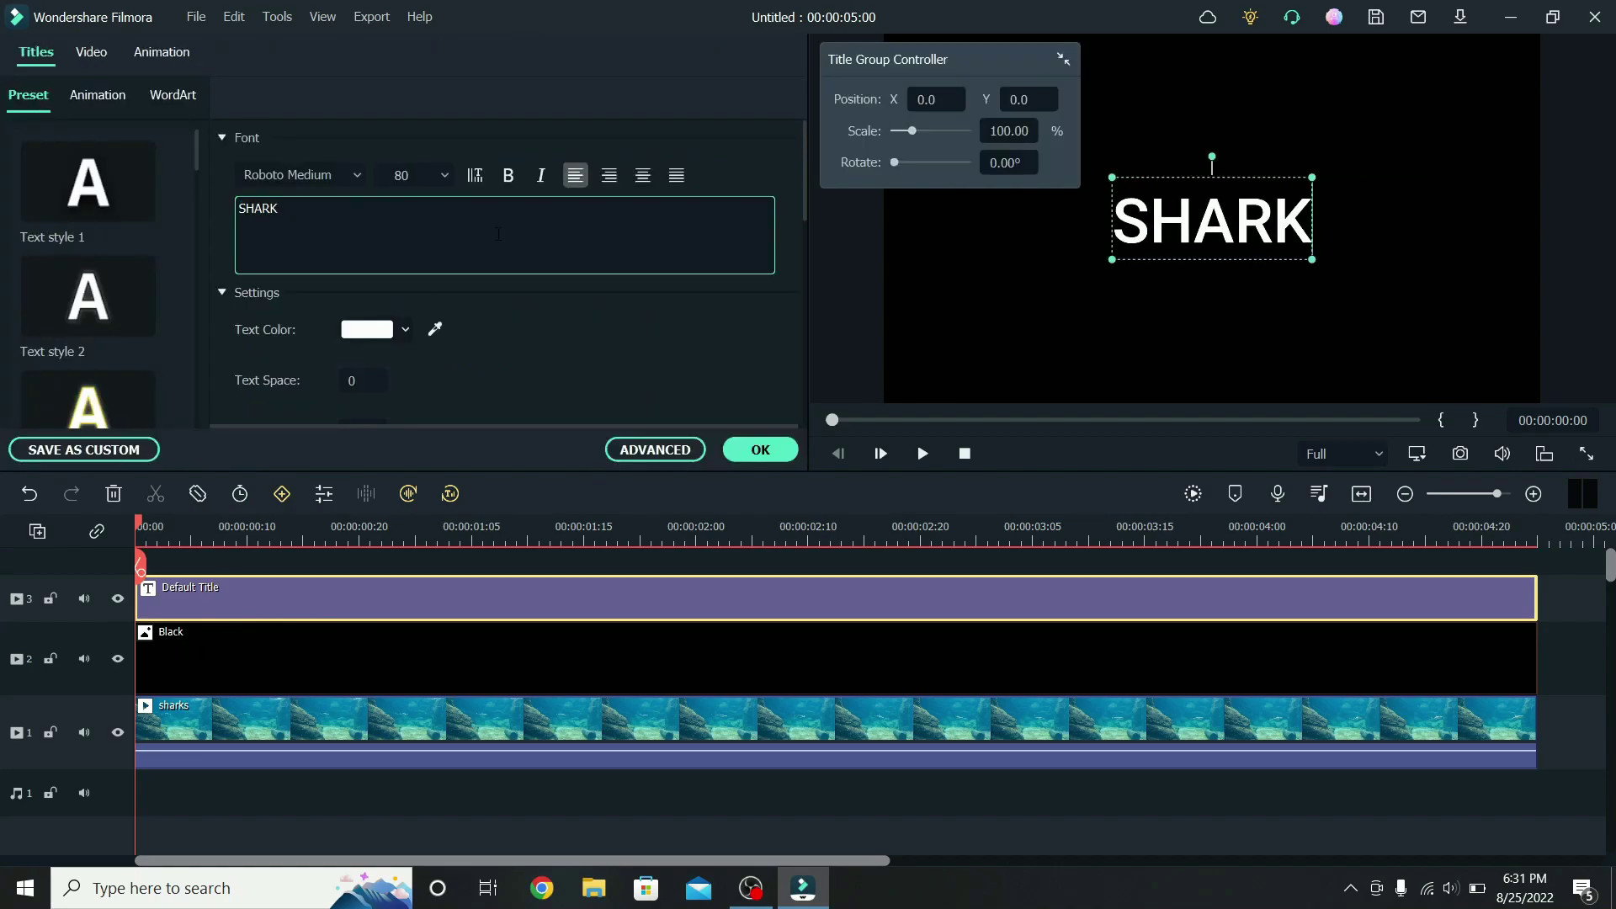
pyautogui.click(351, 175)
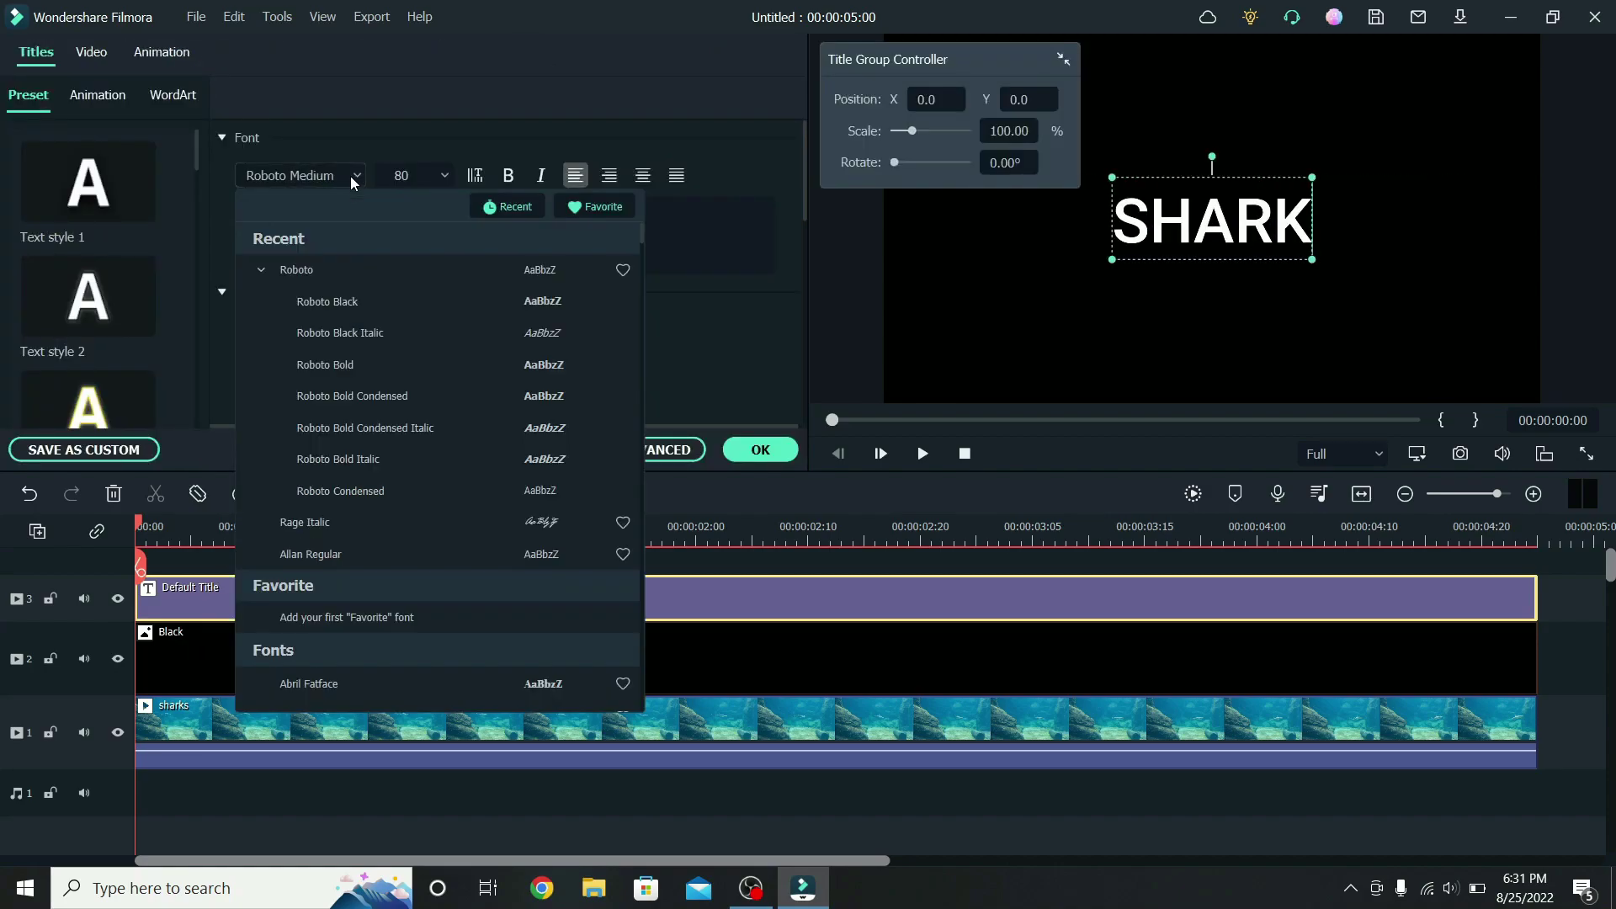
pyautogui.click(356, 289)
pyautogui.click(409, 176)
pyautogui.write('150')
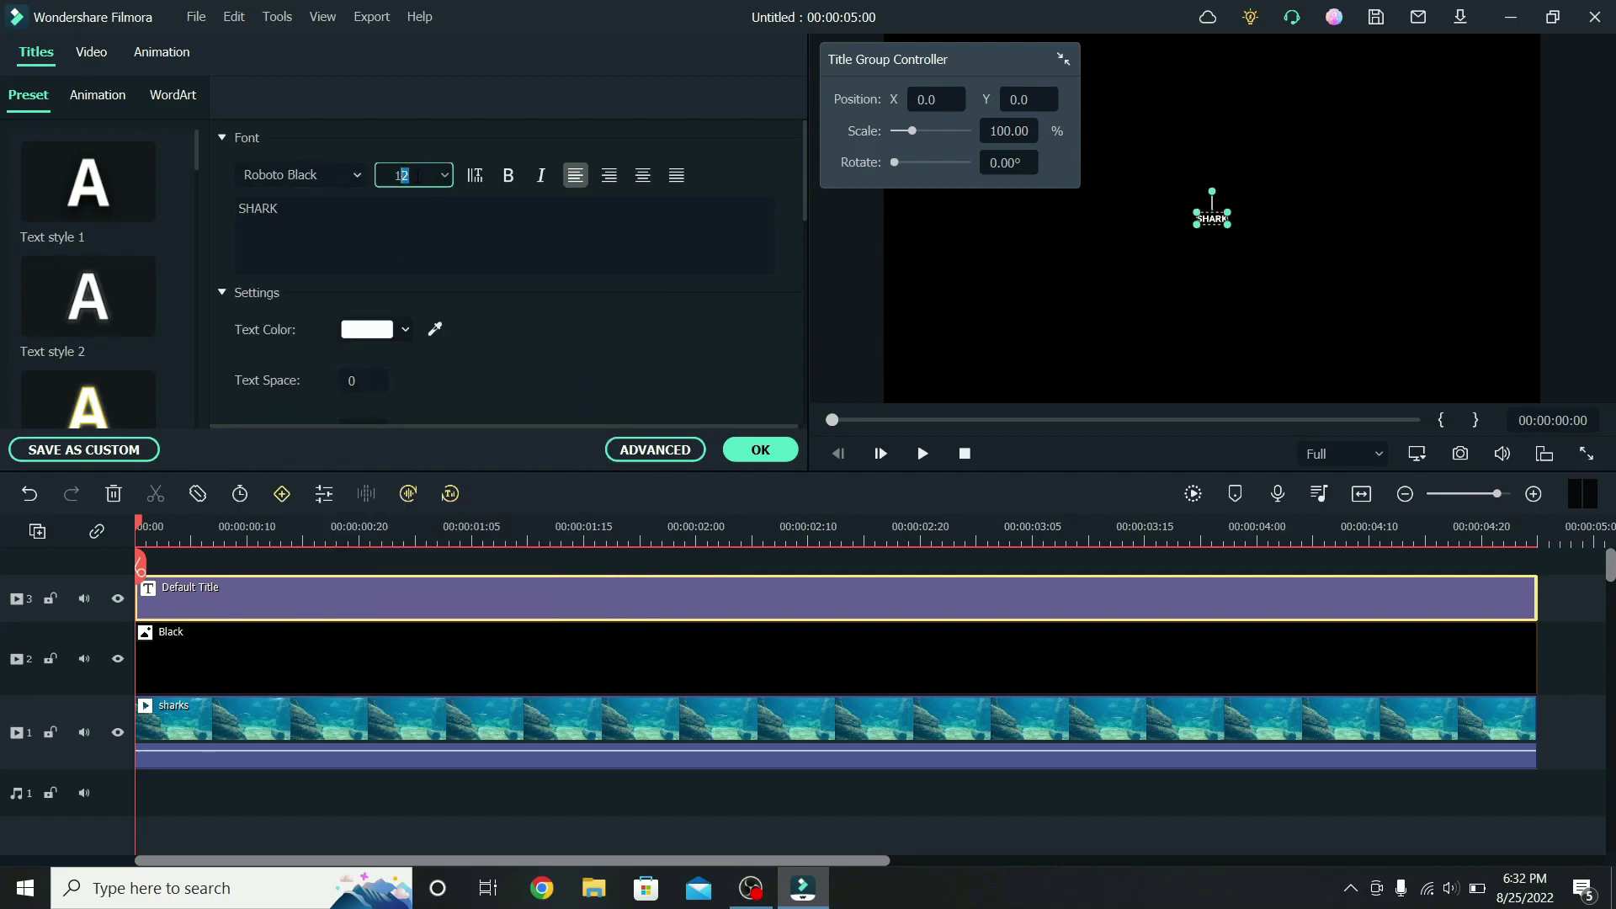
pyautogui.click(758, 449)
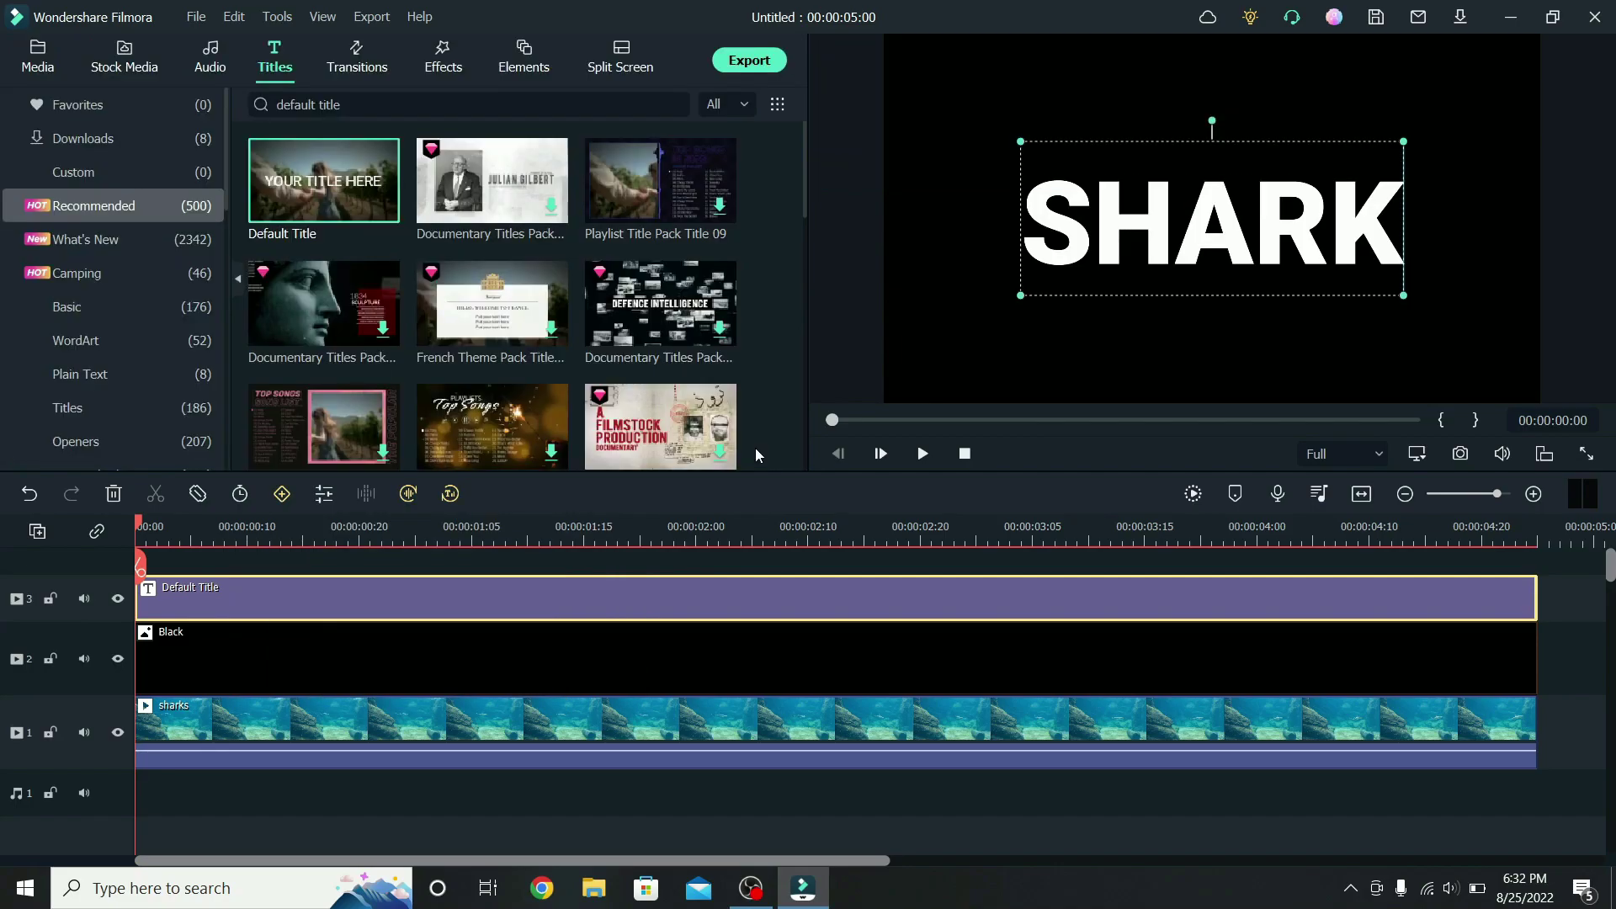
# - Save a PNG snapshot of the current SHARK title preview
pyautogui.click(769, 571)
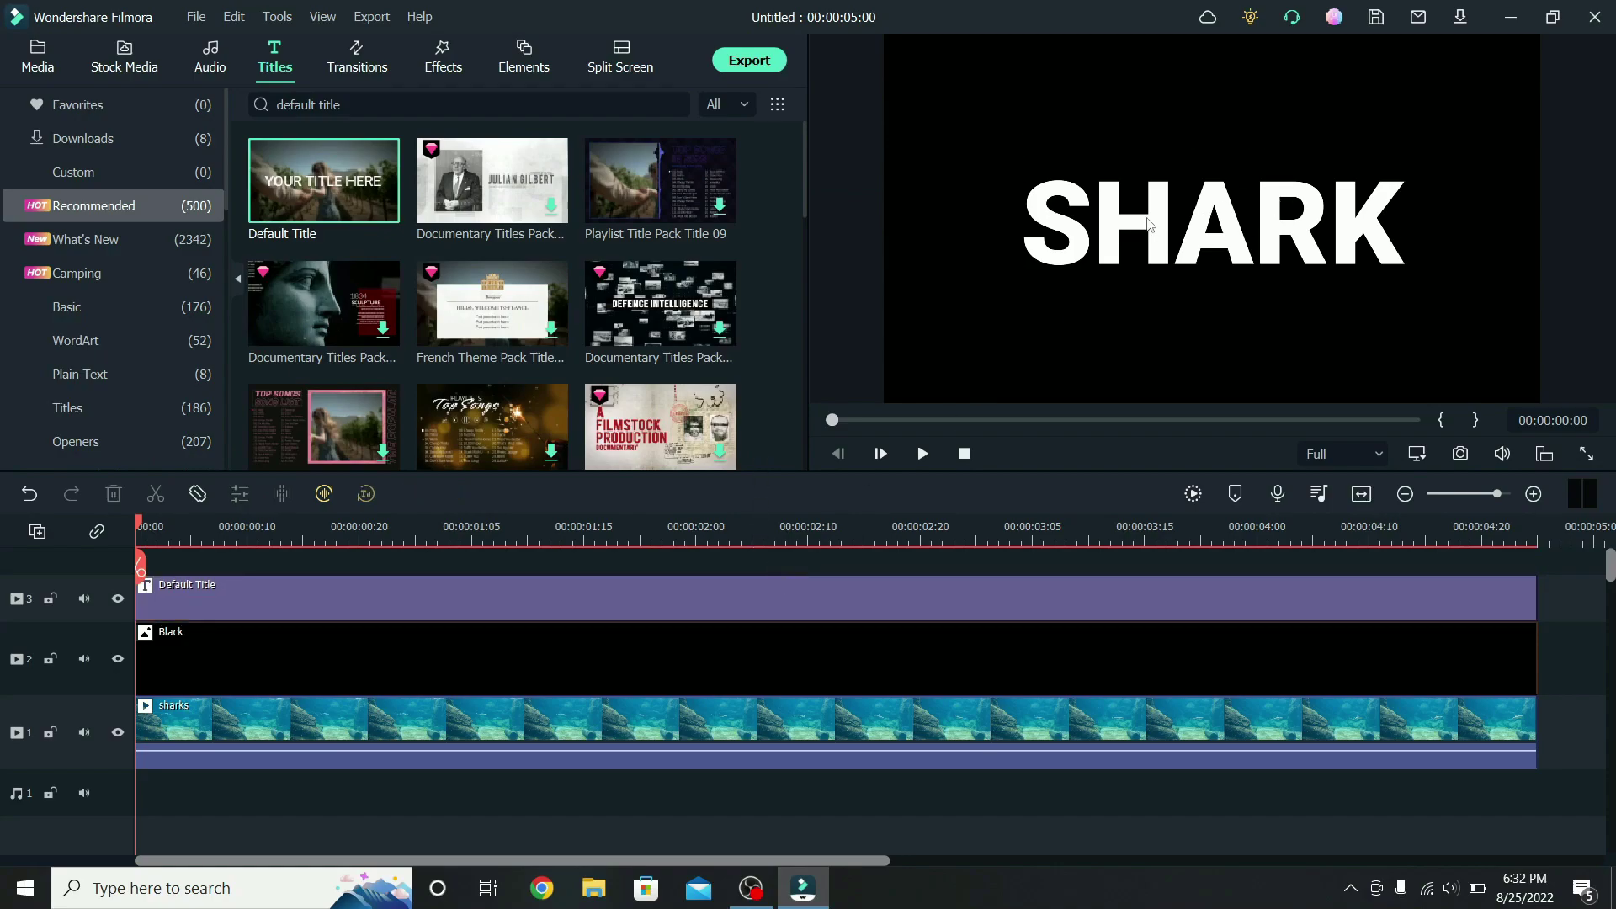
pyautogui.click(1461, 454)
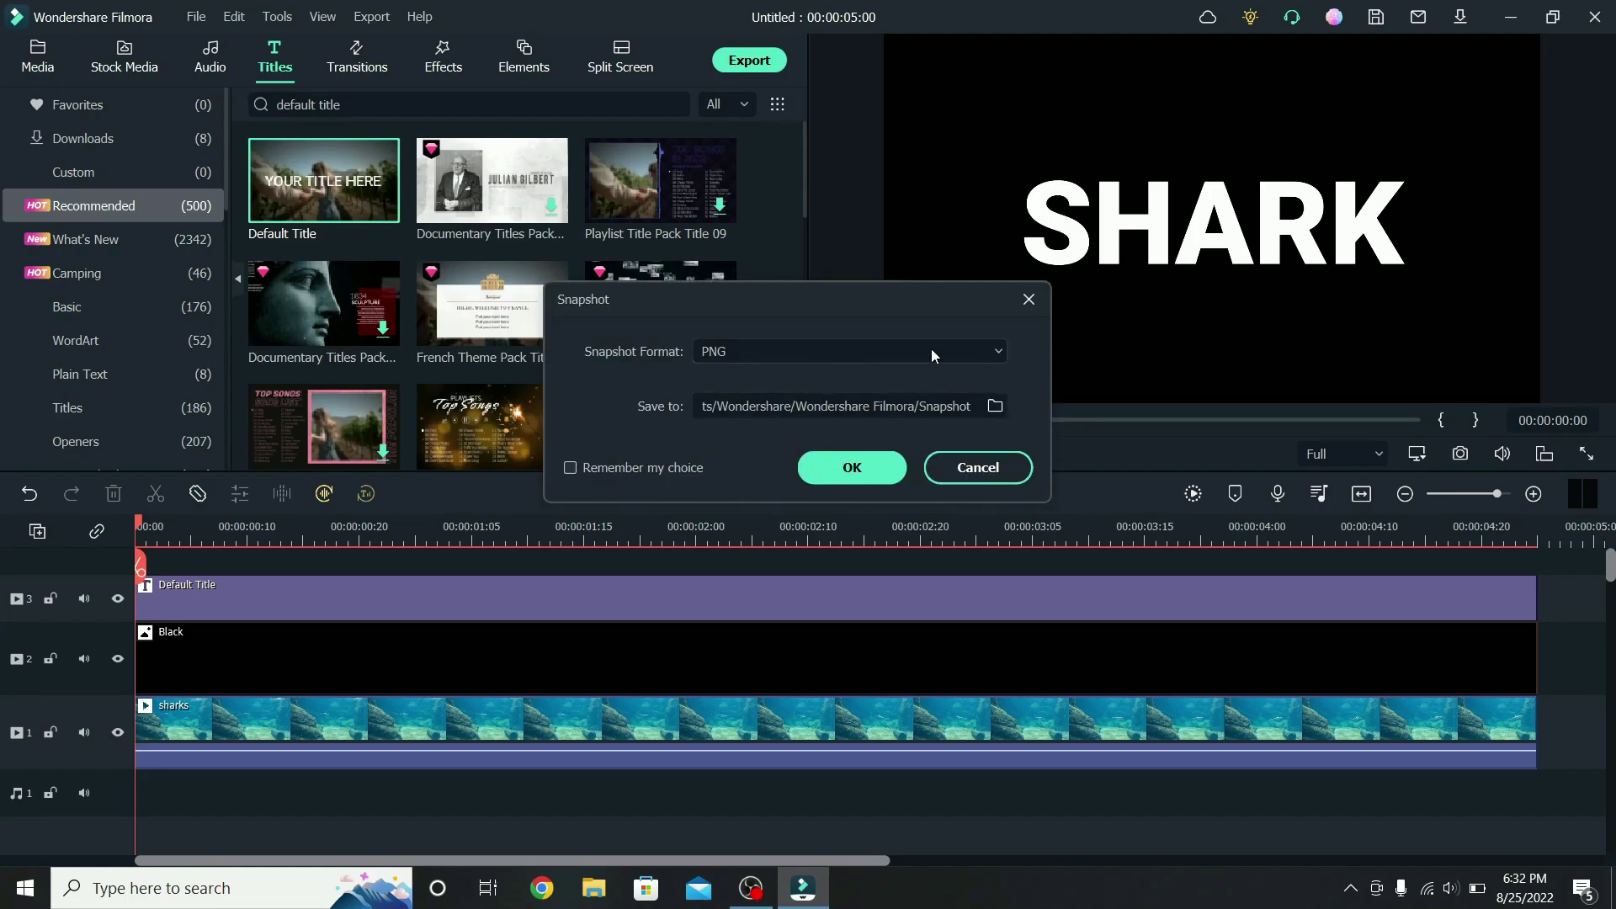
pyautogui.click(837, 463)
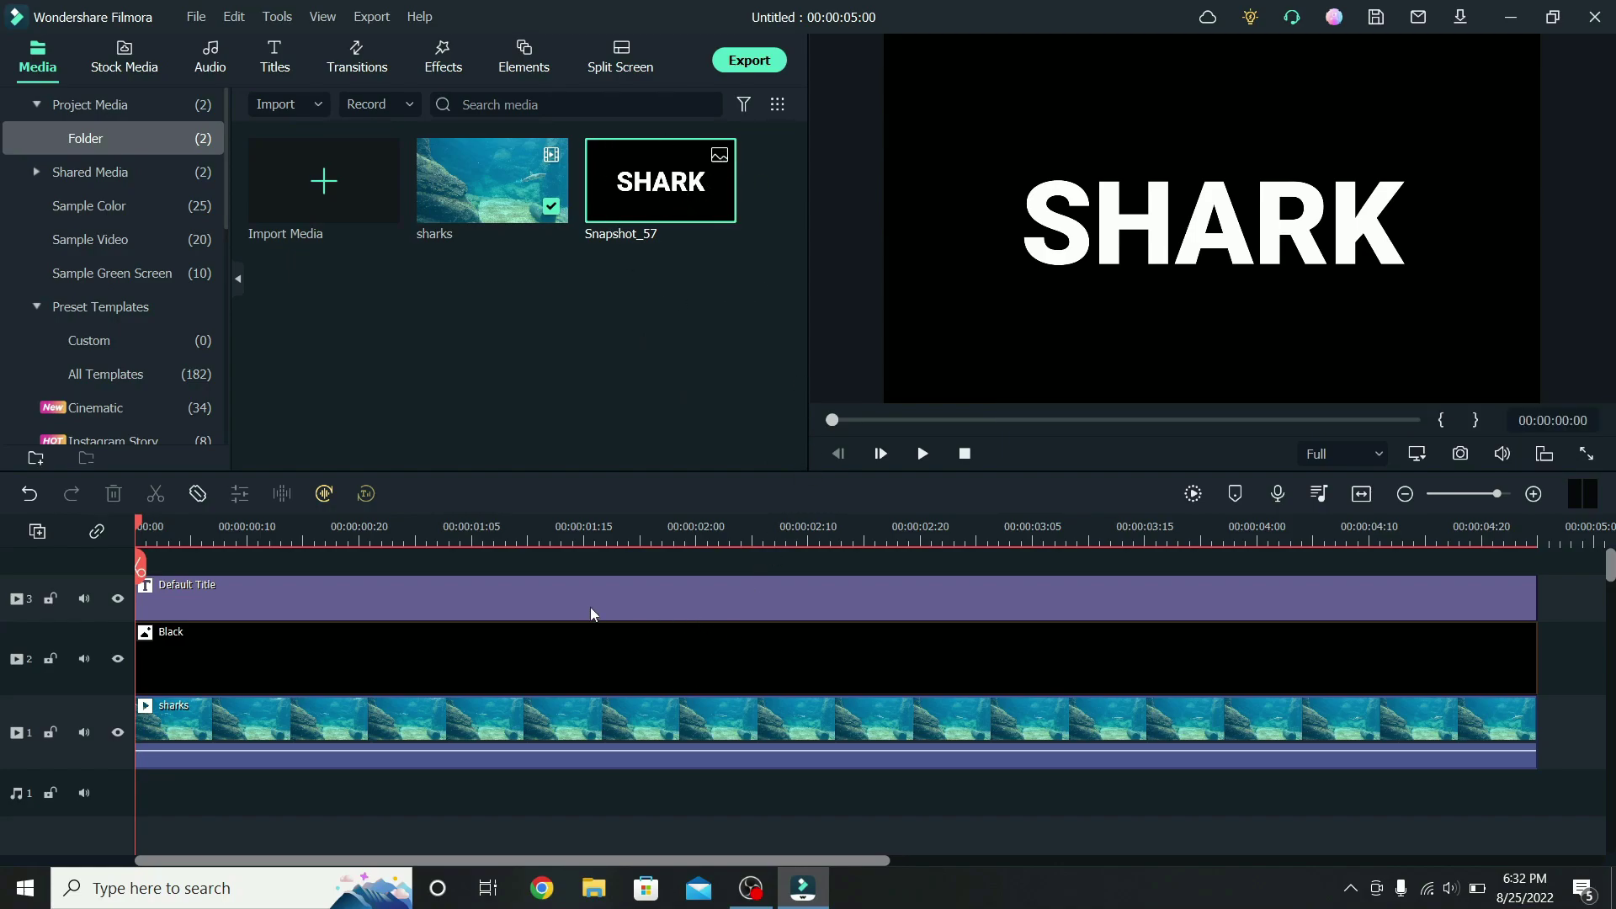
# - Delete the title and Black clips and put Snapshot_57 on track 2
pyautogui.moveTo(631, 564); pyautogui.dragTo(694, 664)
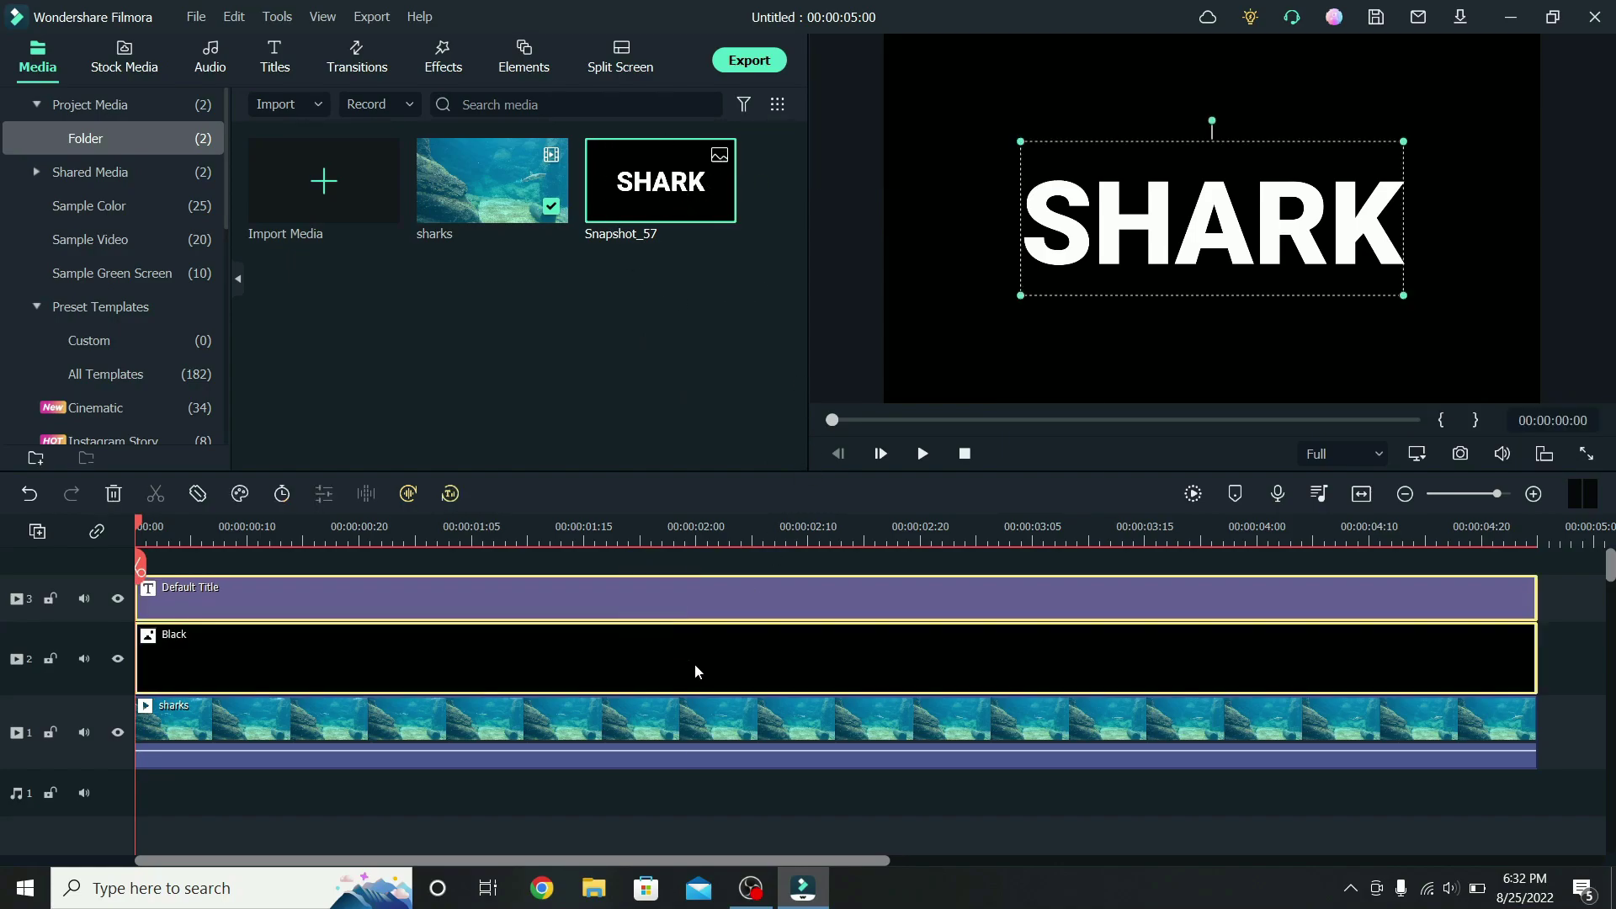
pyautogui.rightClick(695, 665)
pyautogui.click(741, 199)
pyautogui.moveTo(661, 195); pyautogui.dragTo(142, 678)
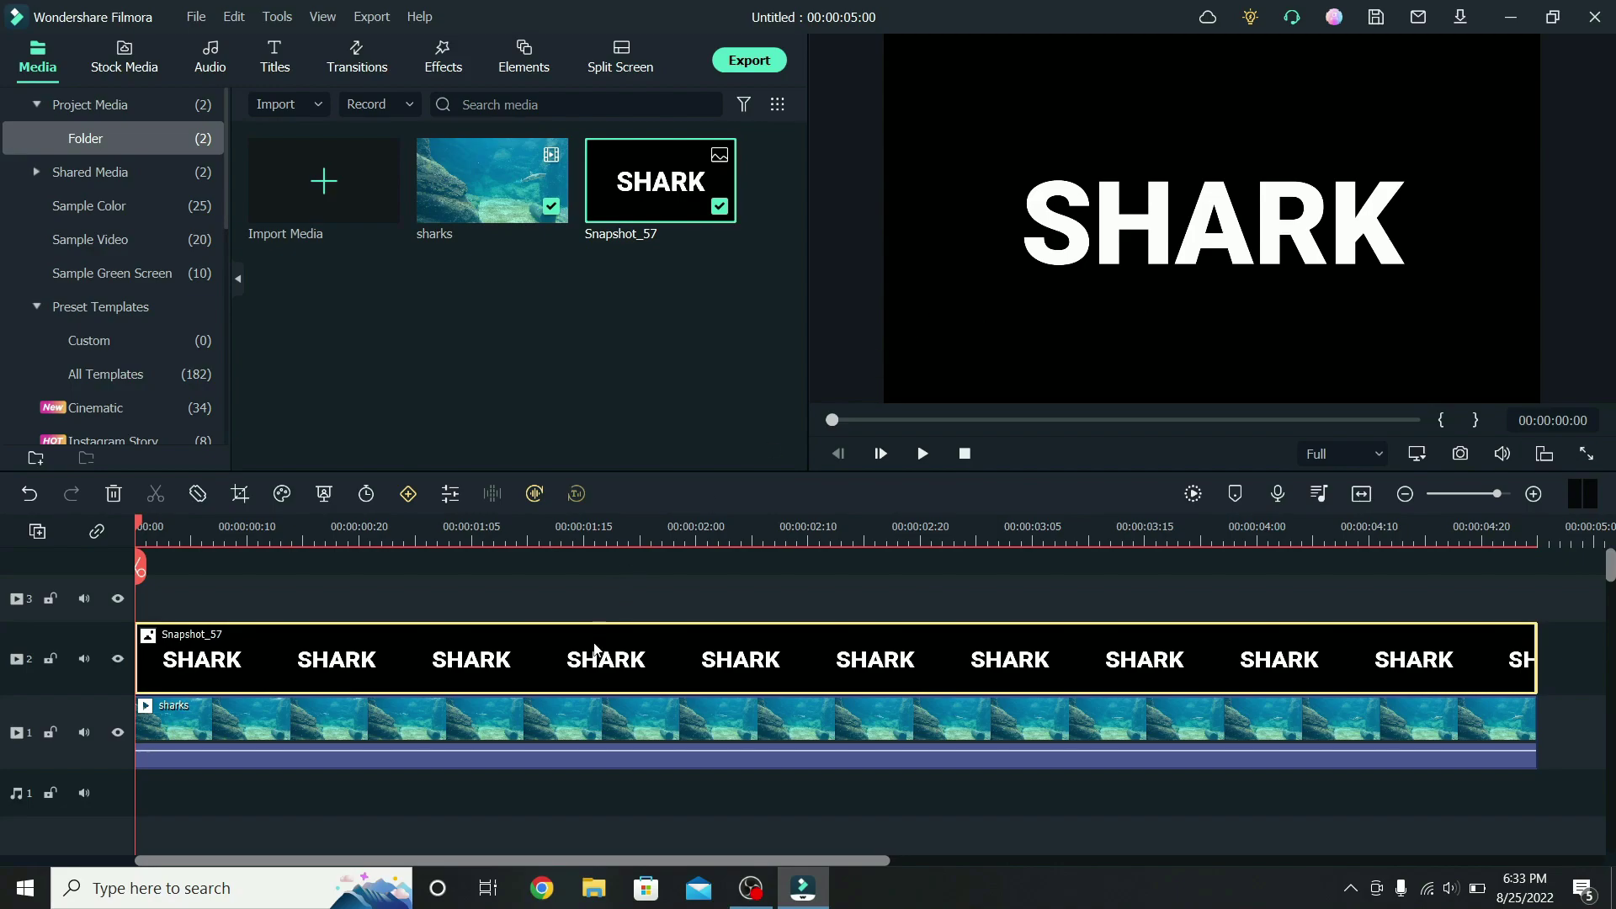
# - Set Snapshot_57's blending mode to Lighten and its opacity to 85
pyautogui.doubleClick(600, 665)
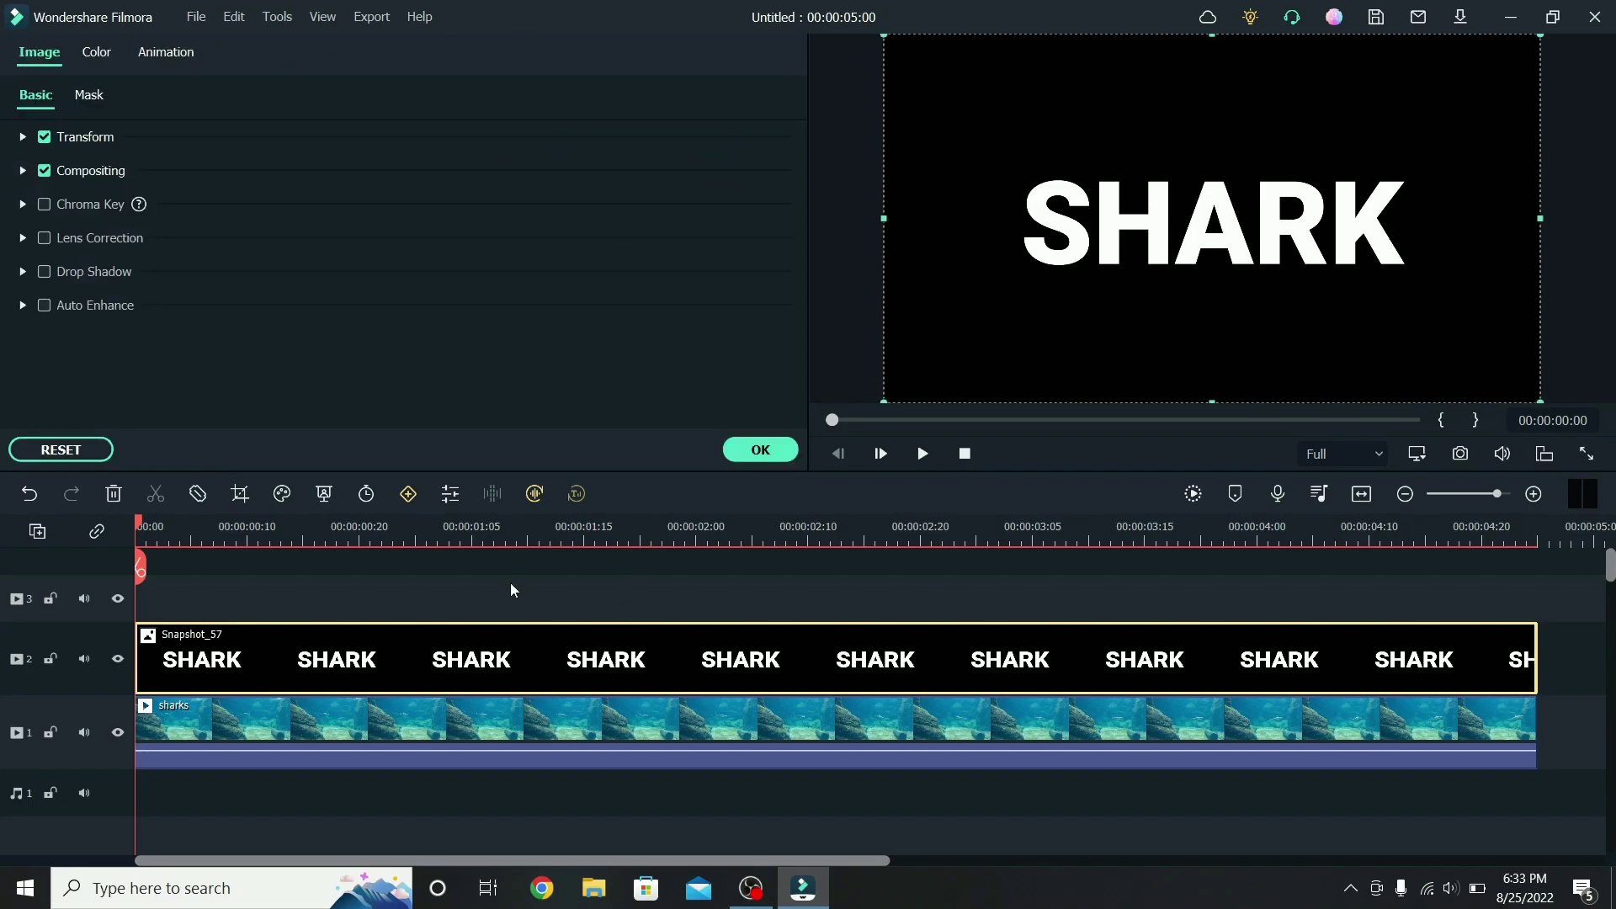
pyautogui.click(23, 171)
pyautogui.click(335, 239)
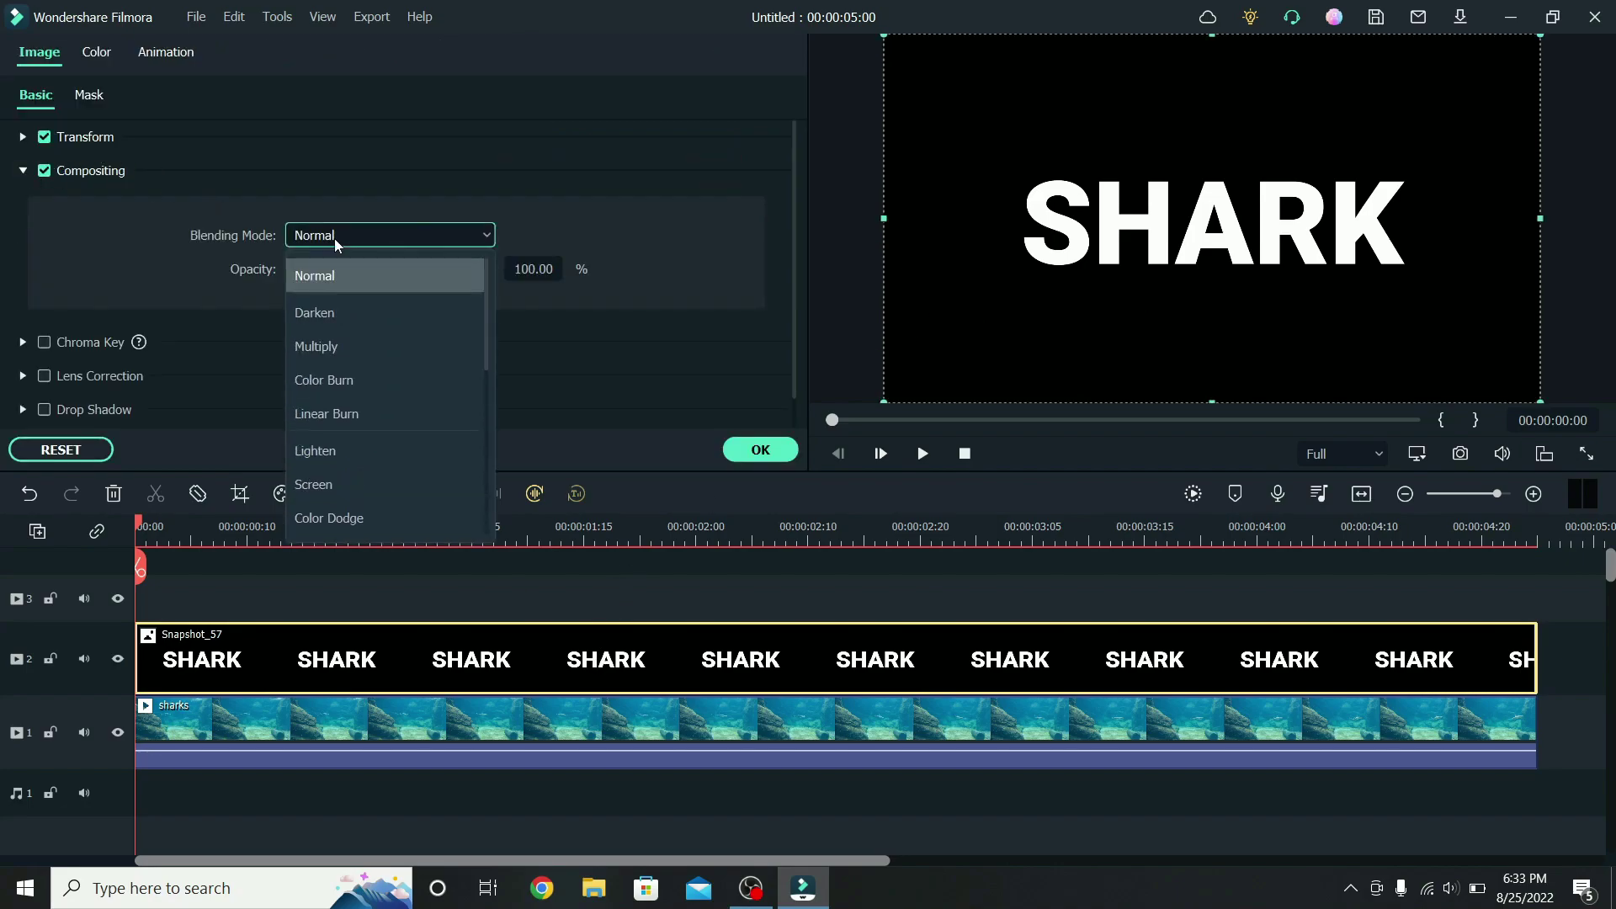
pyautogui.click(330, 456)
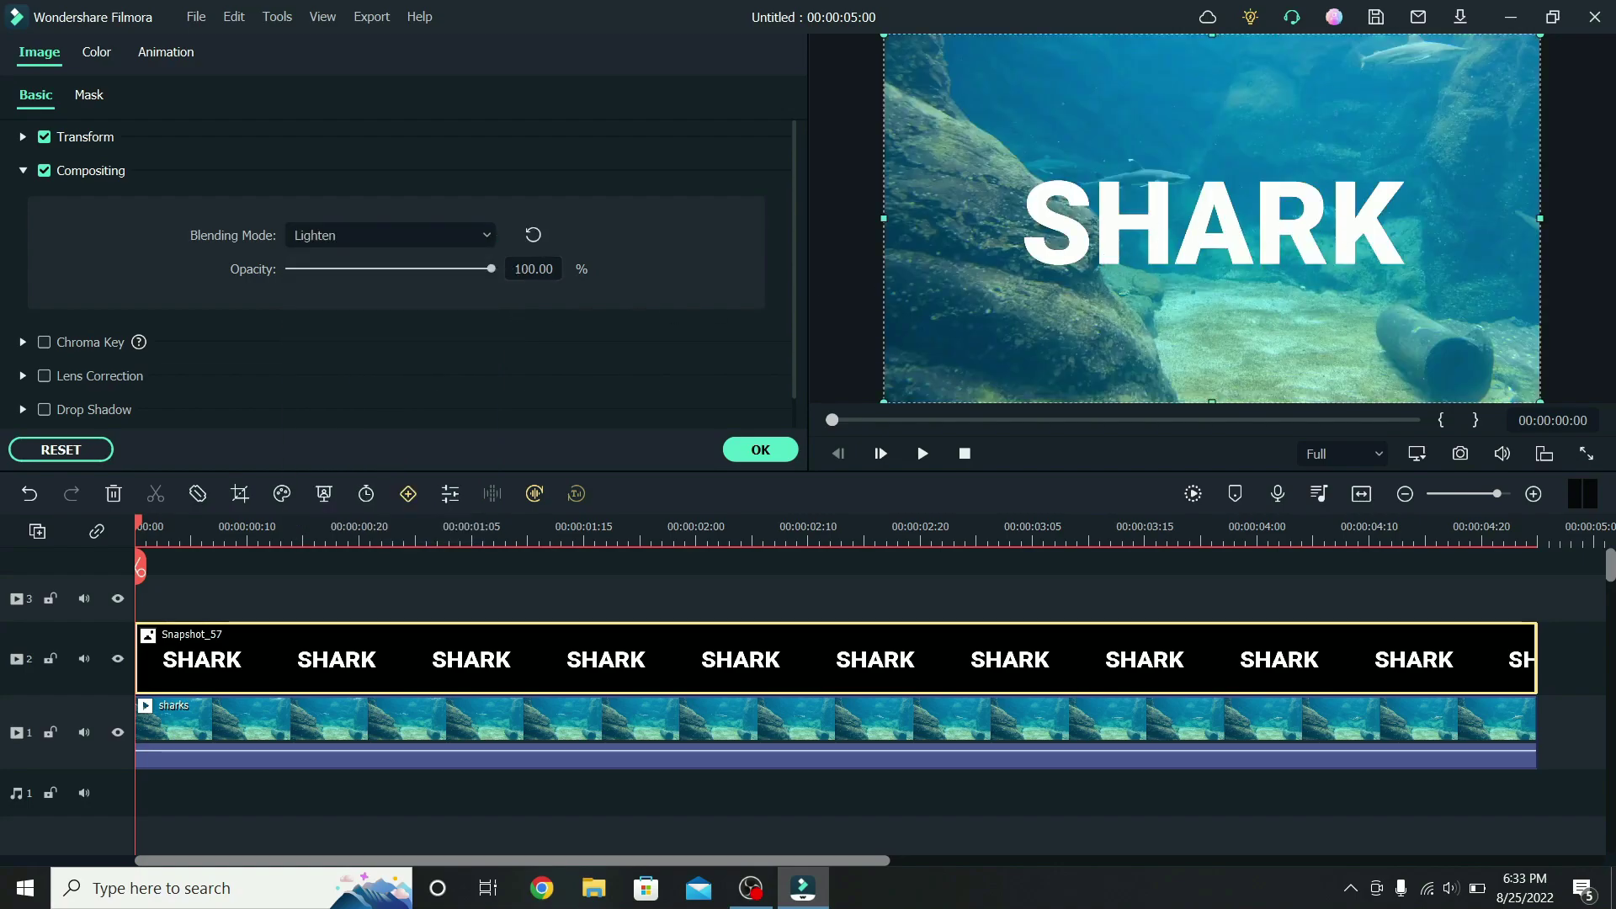
pyautogui.click(517, 269)
pyautogui.write('85')
pyautogui.press('Return')
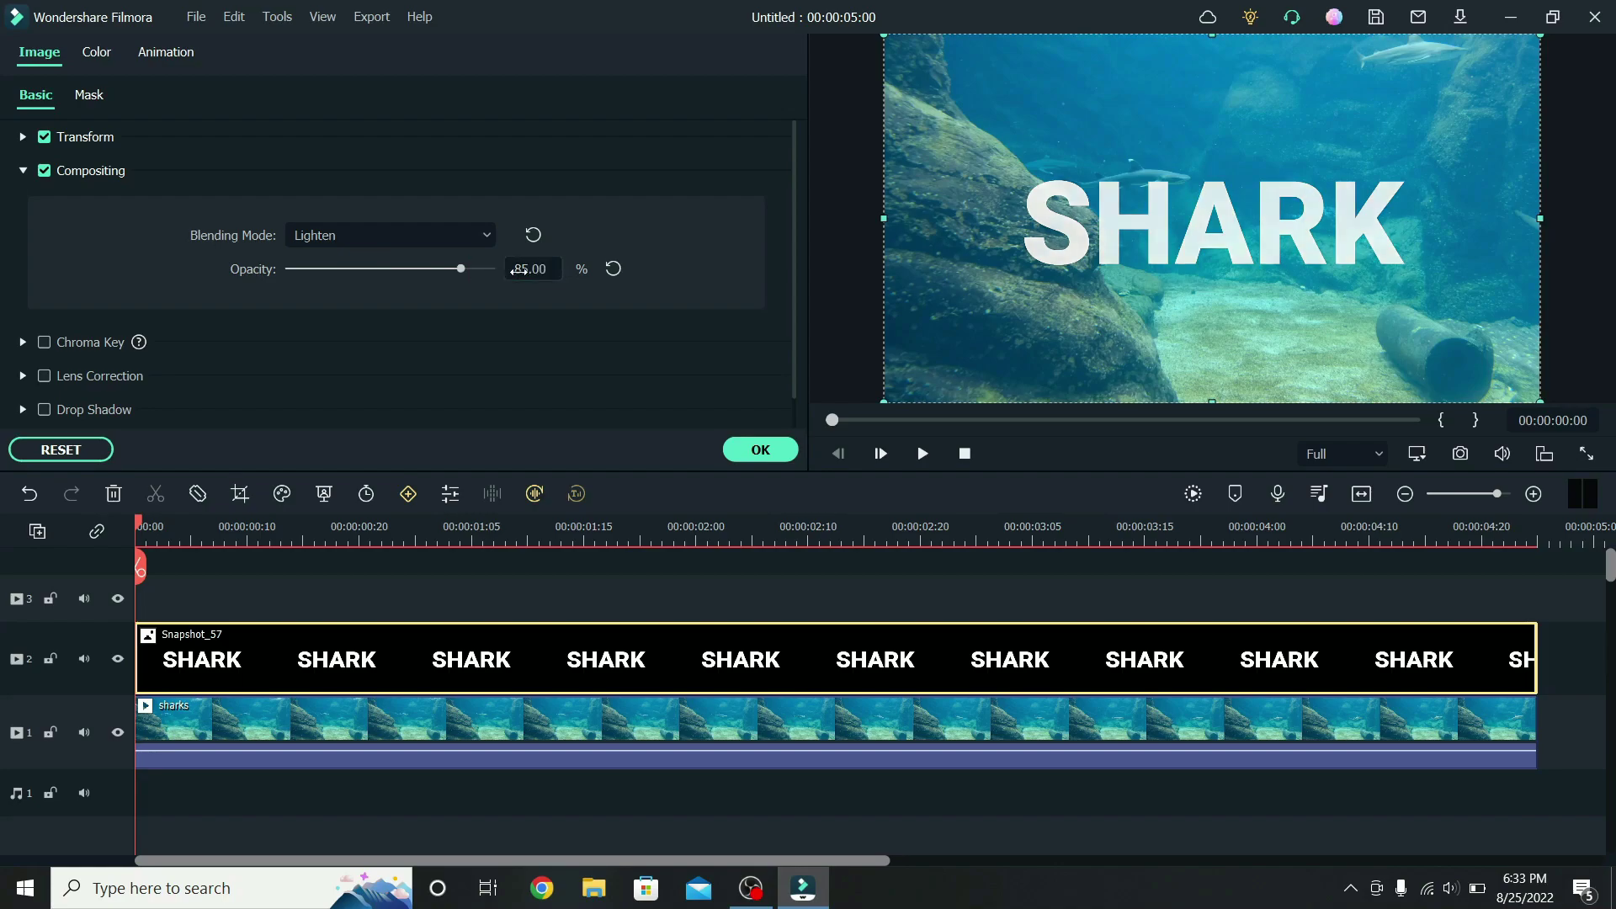
pyautogui.click(760, 449)
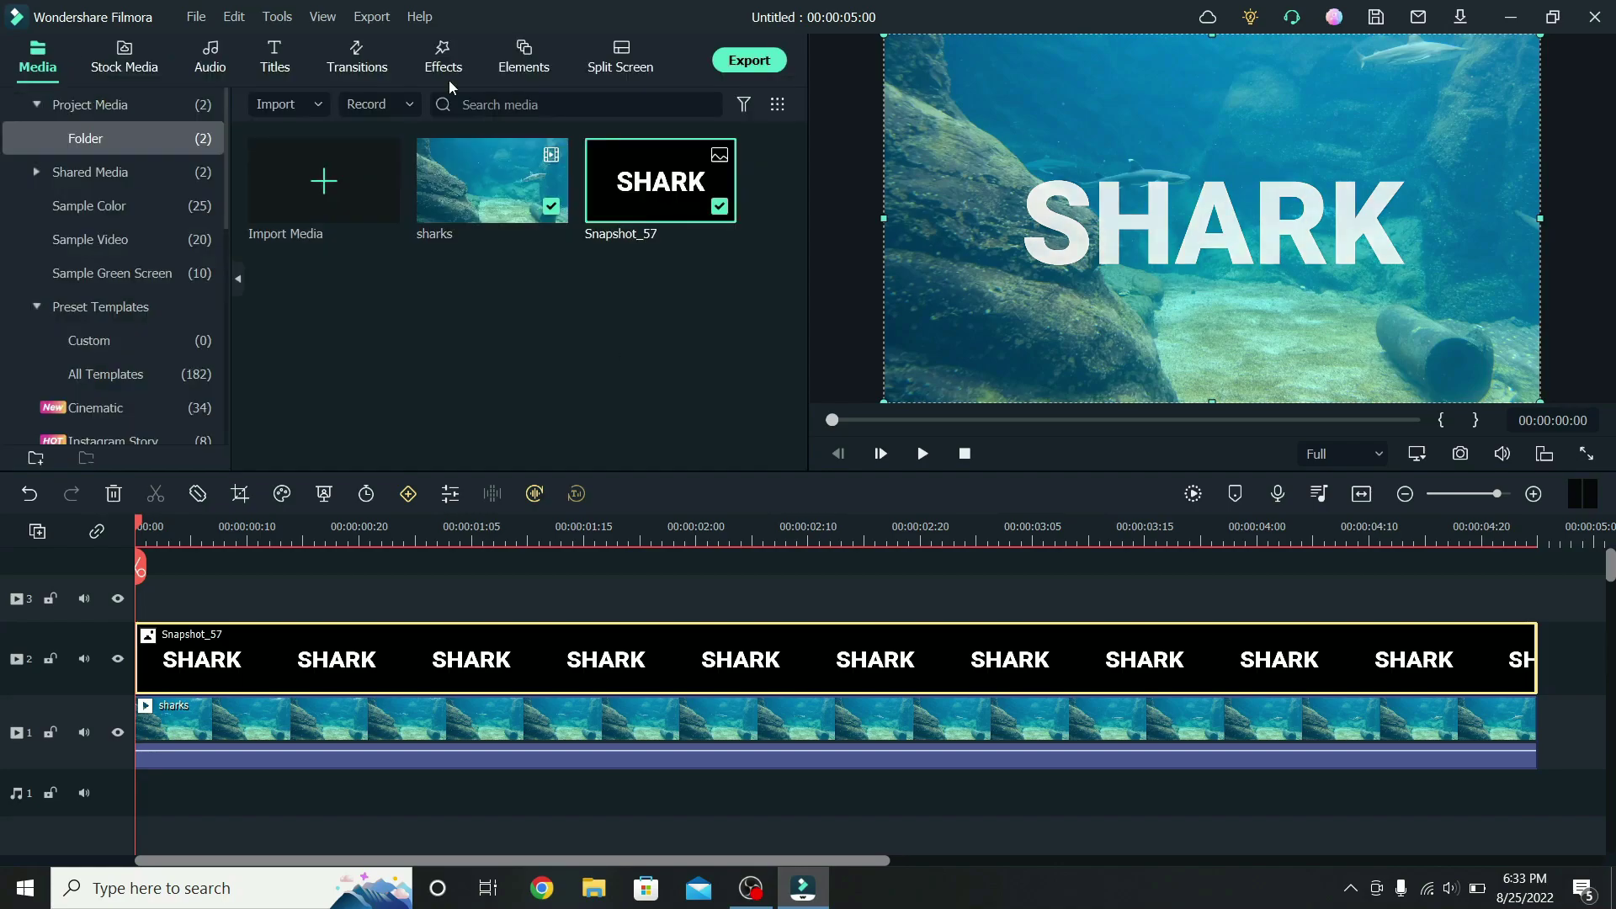
# - Apply the Water effect to the SHARK clip and preview it
pyautogui.click(439, 59)
pyautogui.click(459, 106)
pyautogui.write('water')
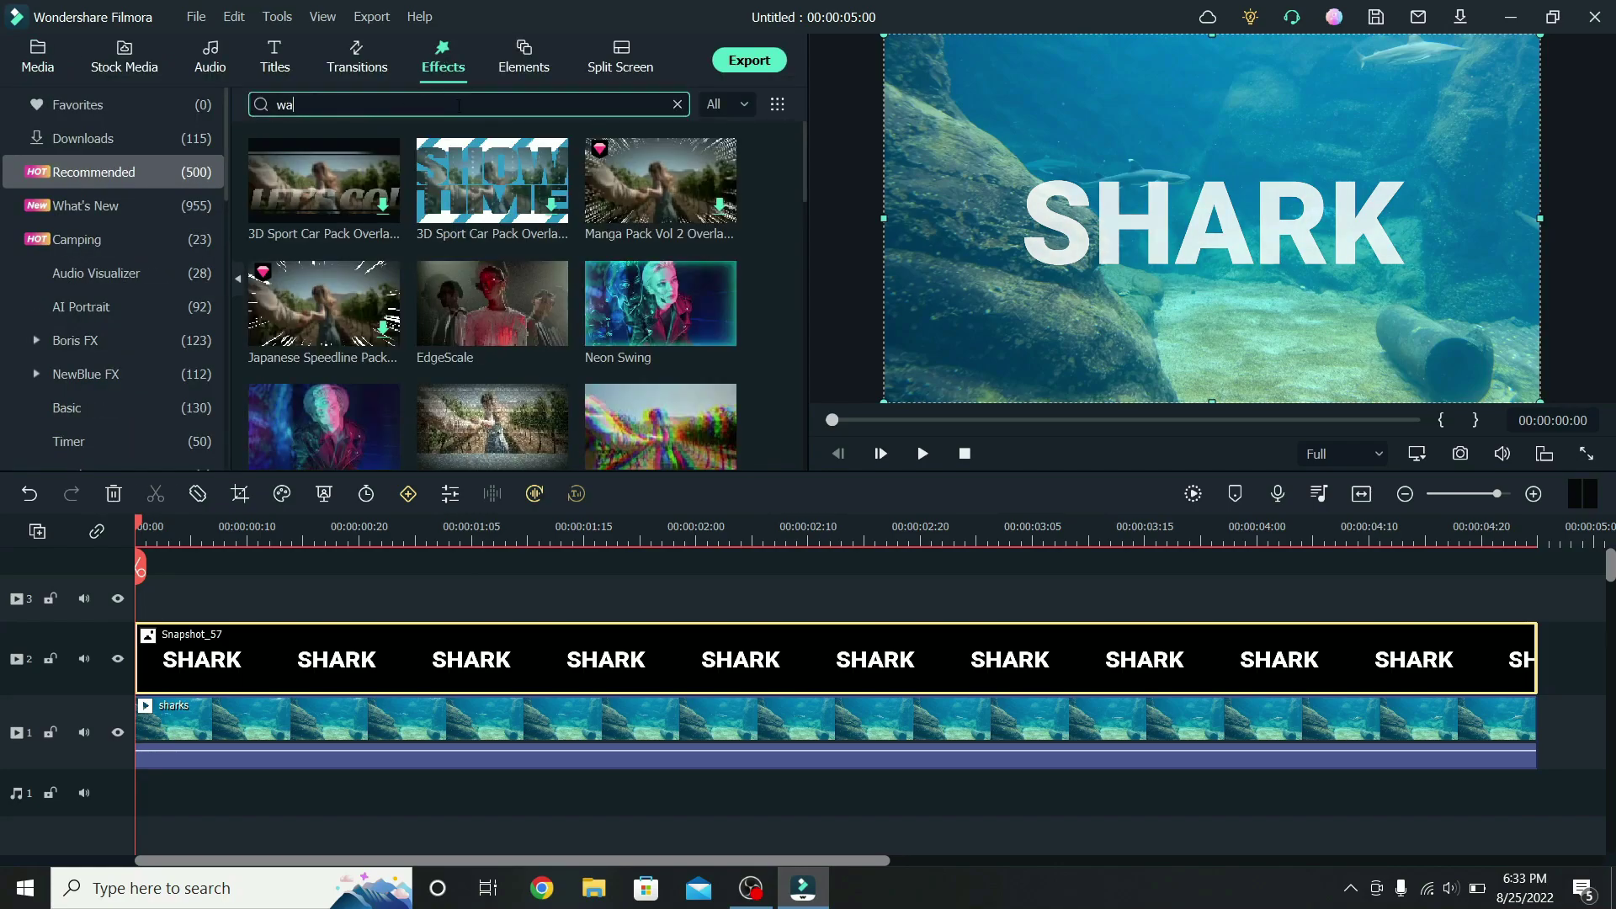
pyautogui.press('Return')
pyautogui.moveTo(323, 181); pyautogui.dragTo(295, 655)
pyautogui.press('space')
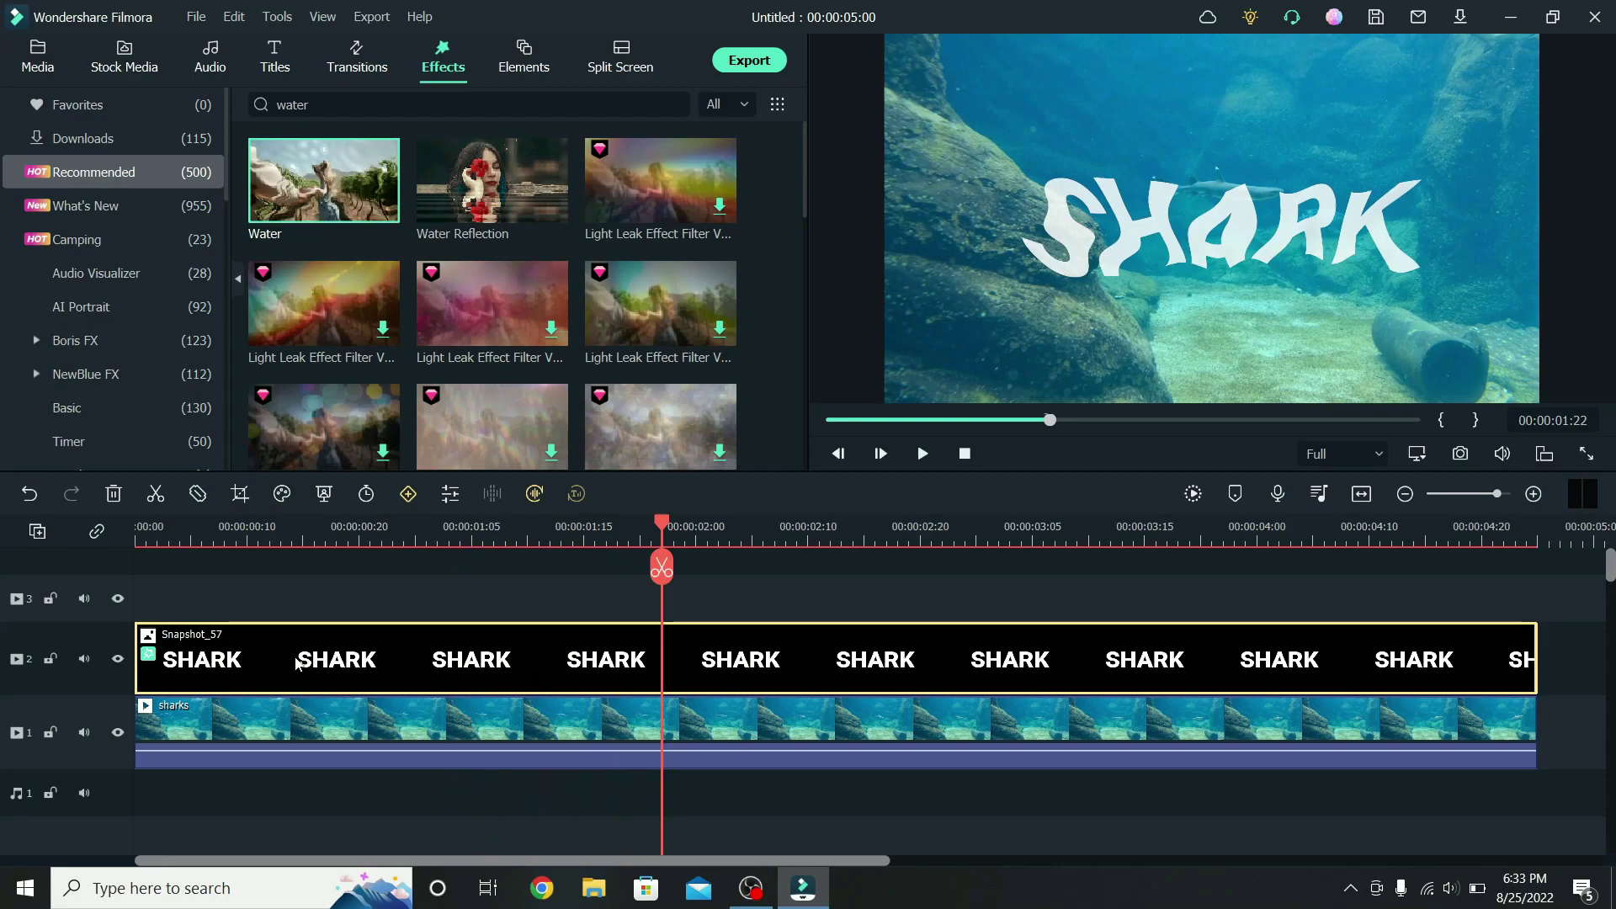
pyautogui.press('space')
# - Lower the Water effect's emboss to 0.10 and replay from the start
pyautogui.keyDown('ctrl'); pyautogui.click(321, 665); pyautogui.keyUp('ctrl')
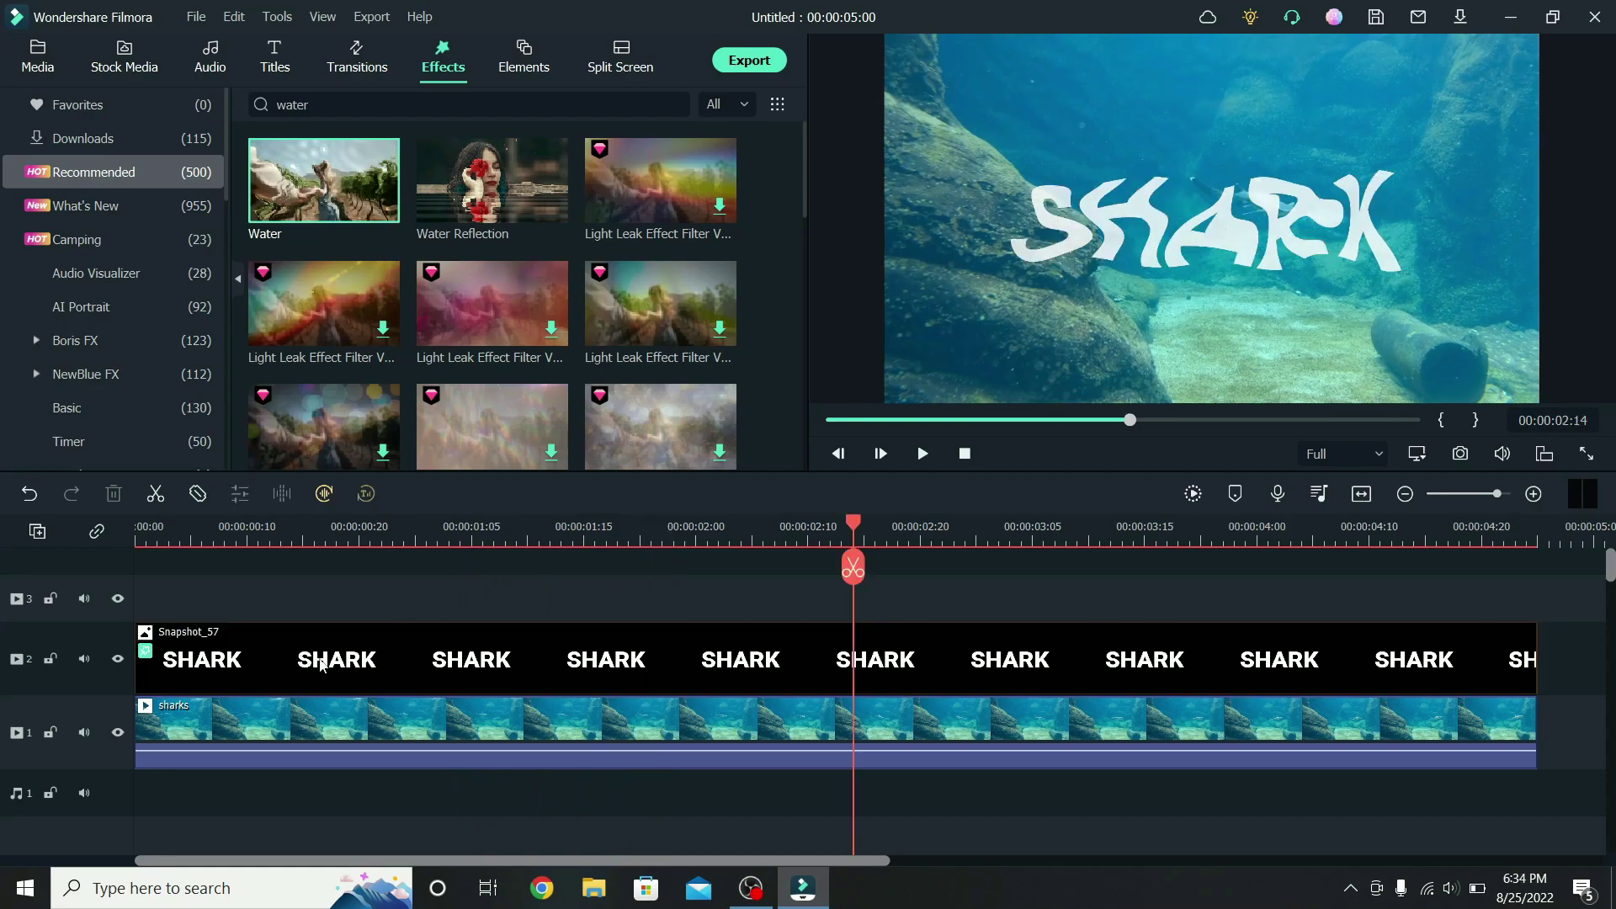
pyautogui.doubleClick(406, 658)
pyautogui.click(89, 97)
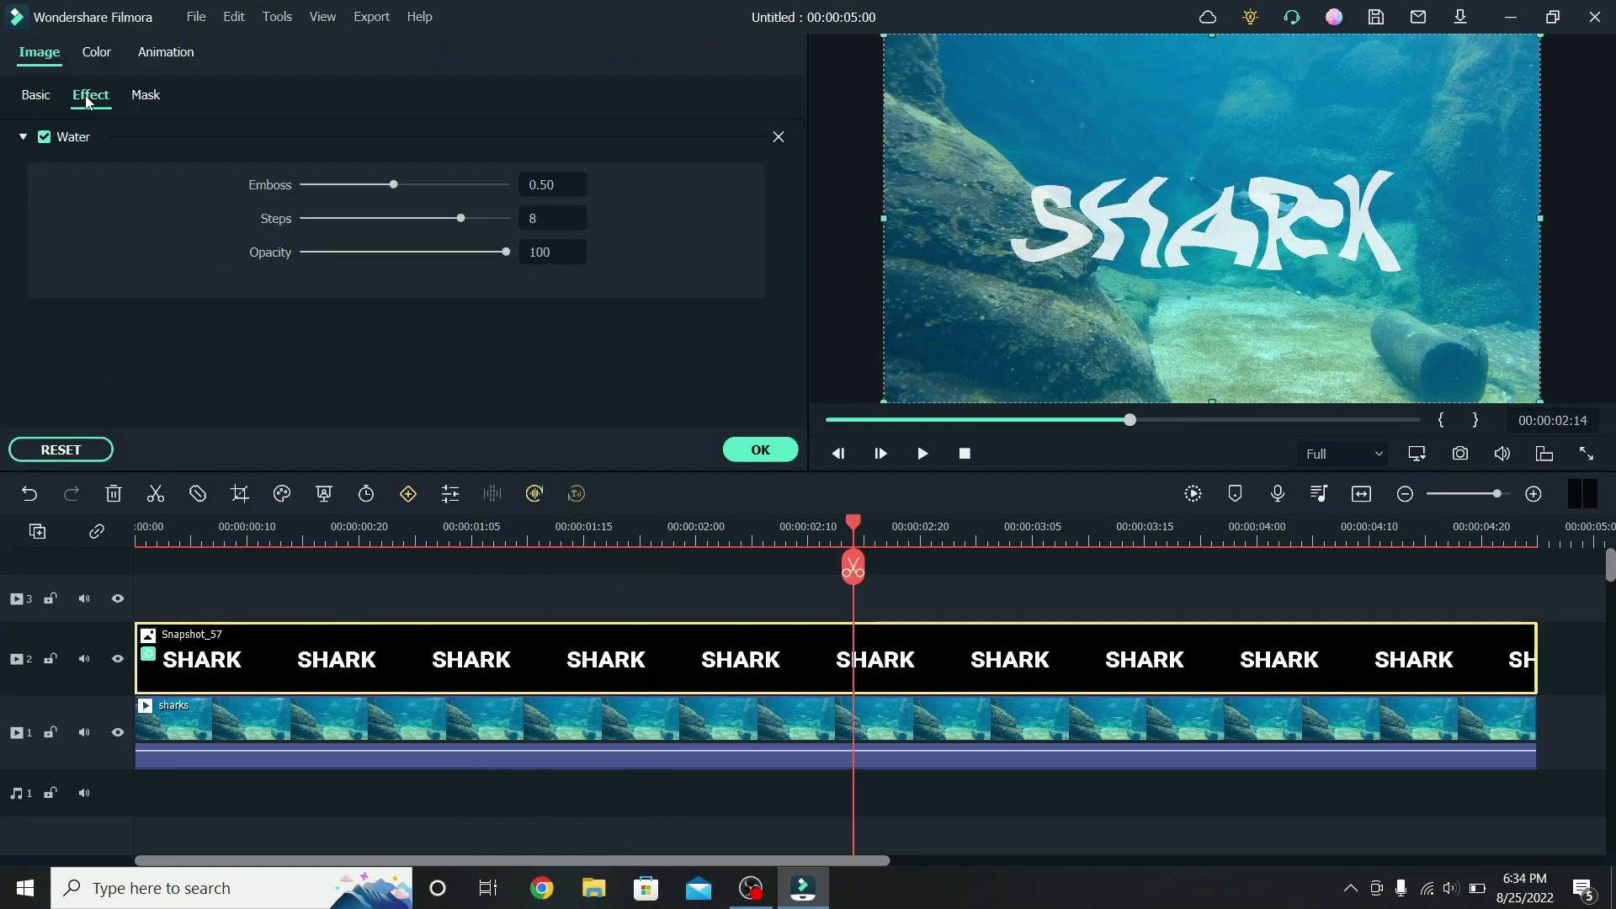
pyautogui.moveTo(393, 185); pyautogui.dragTo(276, 185)
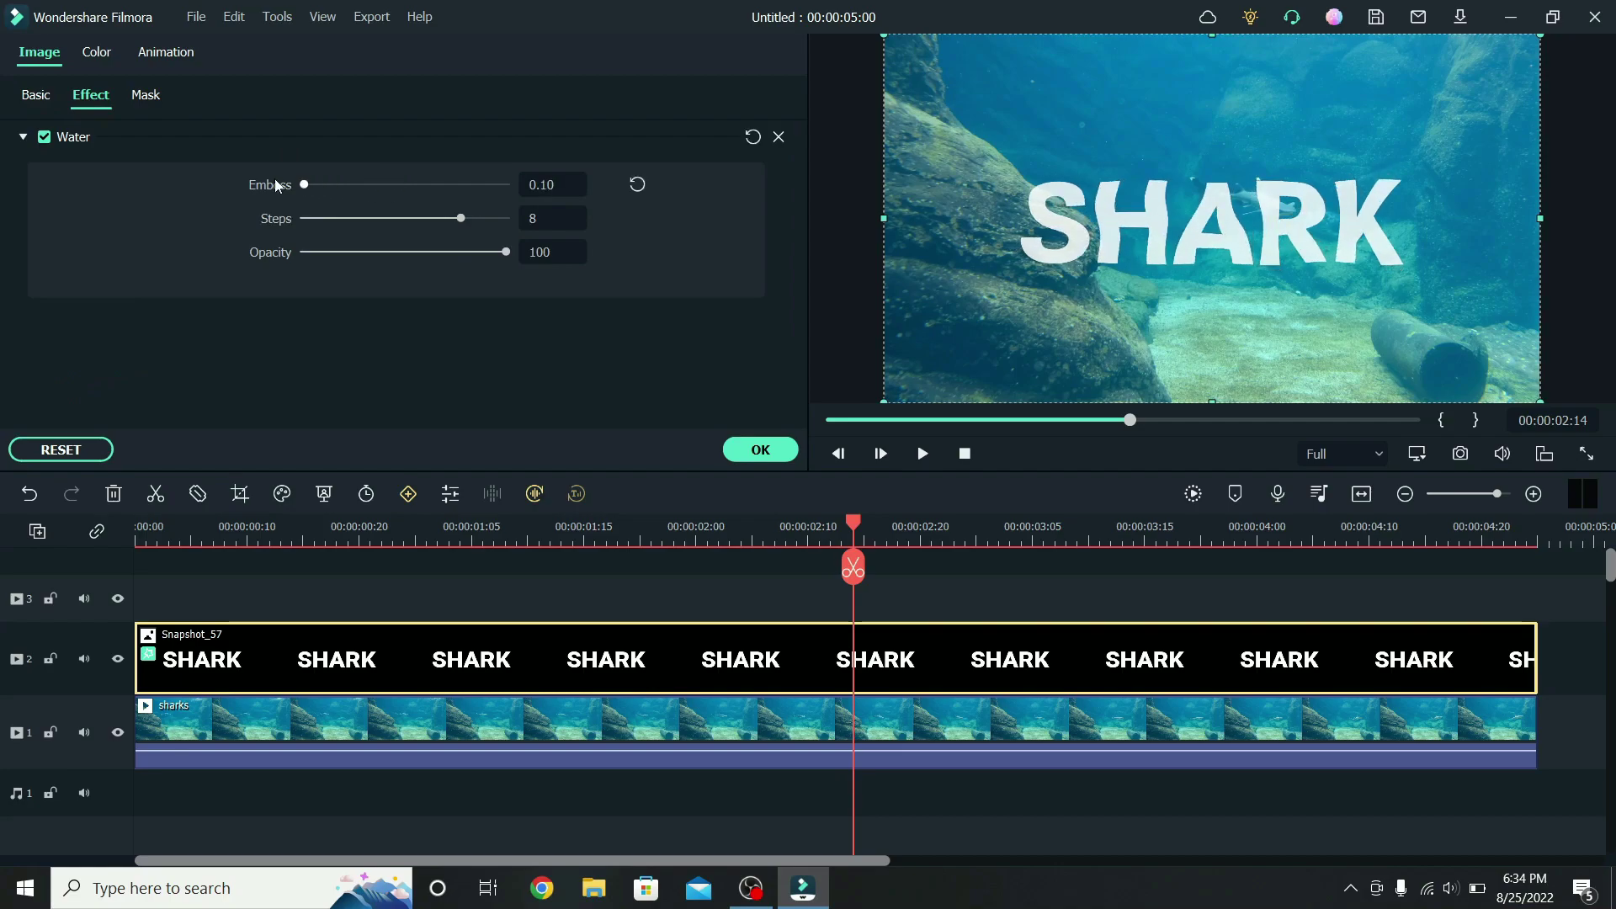
pyautogui.click(740, 455)
pyautogui.moveTo(856, 526); pyautogui.dragTo(78, 534)
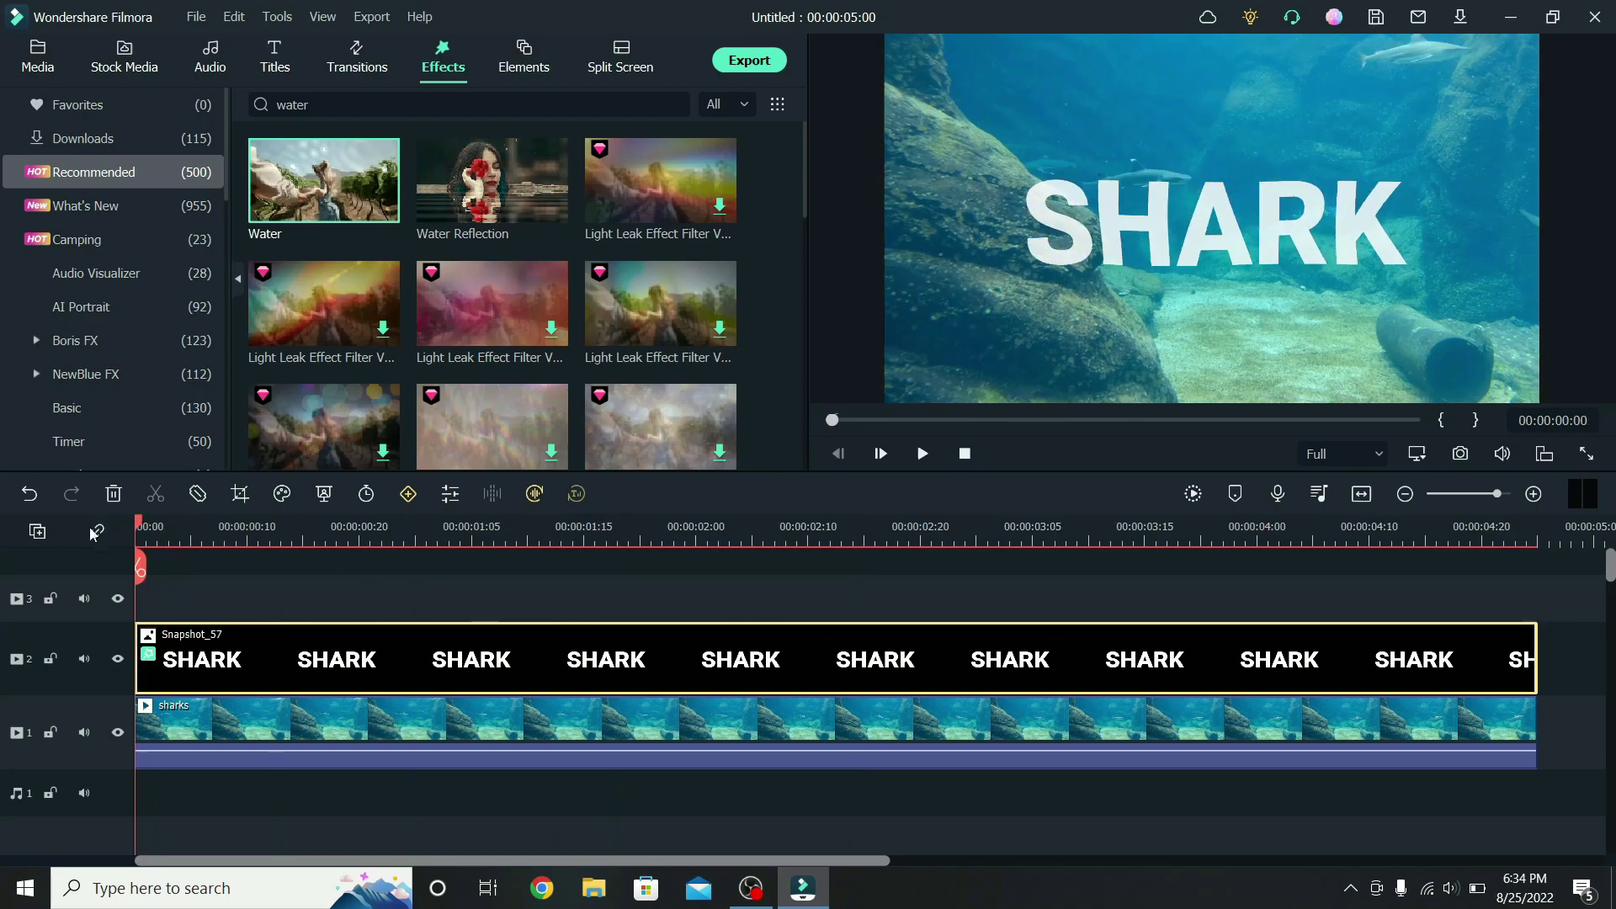
pyautogui.press('space')
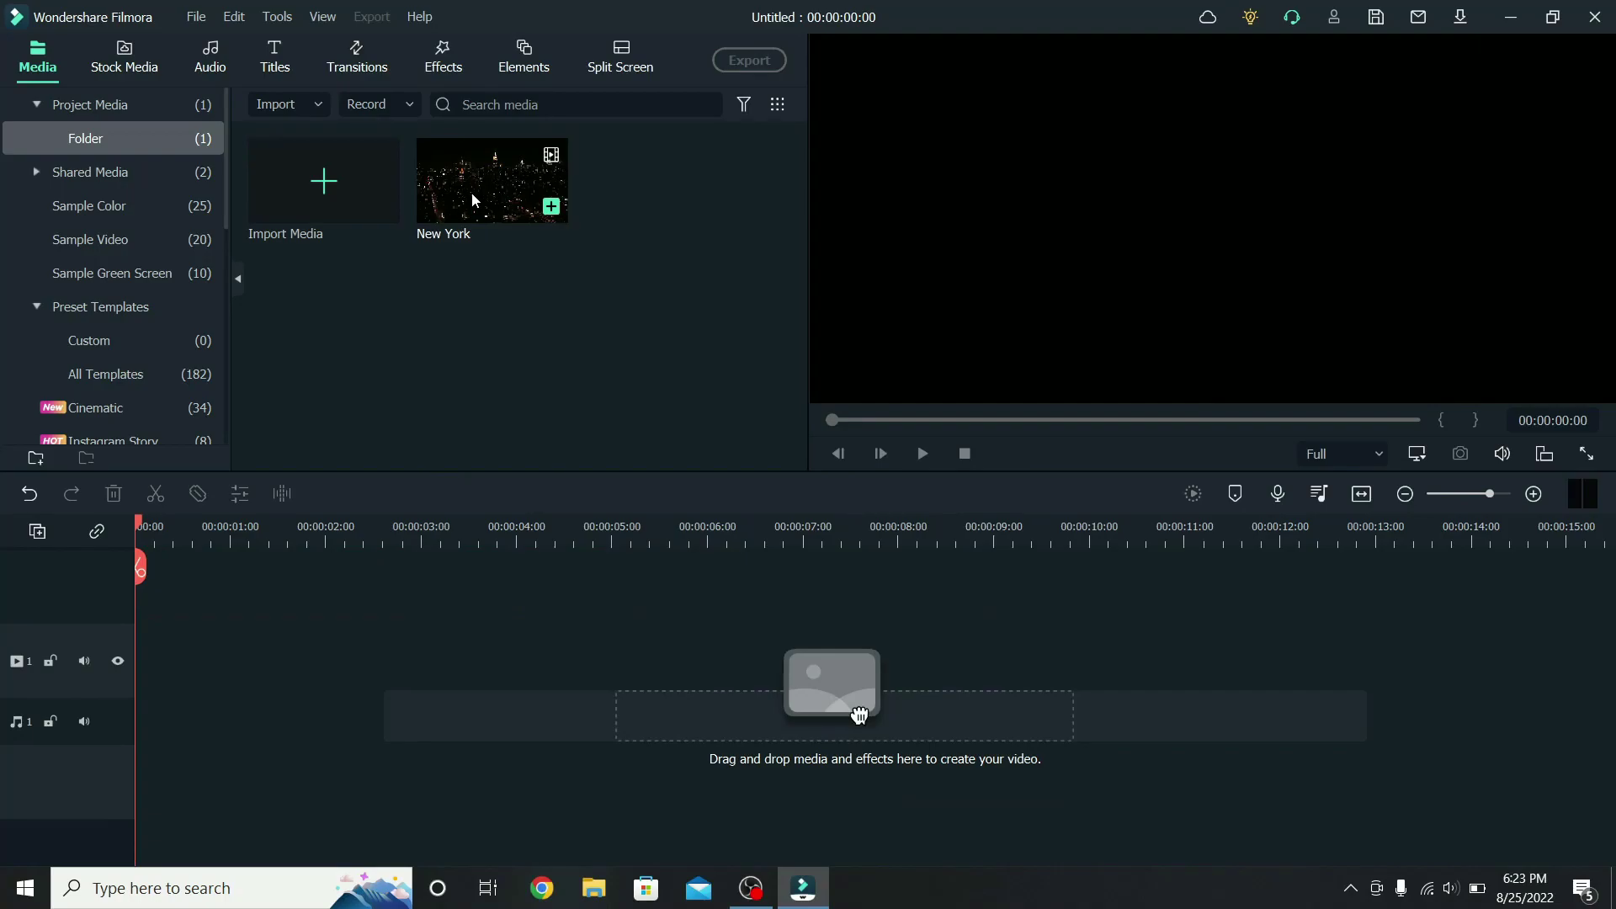
# - Add the New York clip to track 1 with a Default Title right after it
pyautogui.moveTo(492, 180); pyautogui.dragTo(139, 662)
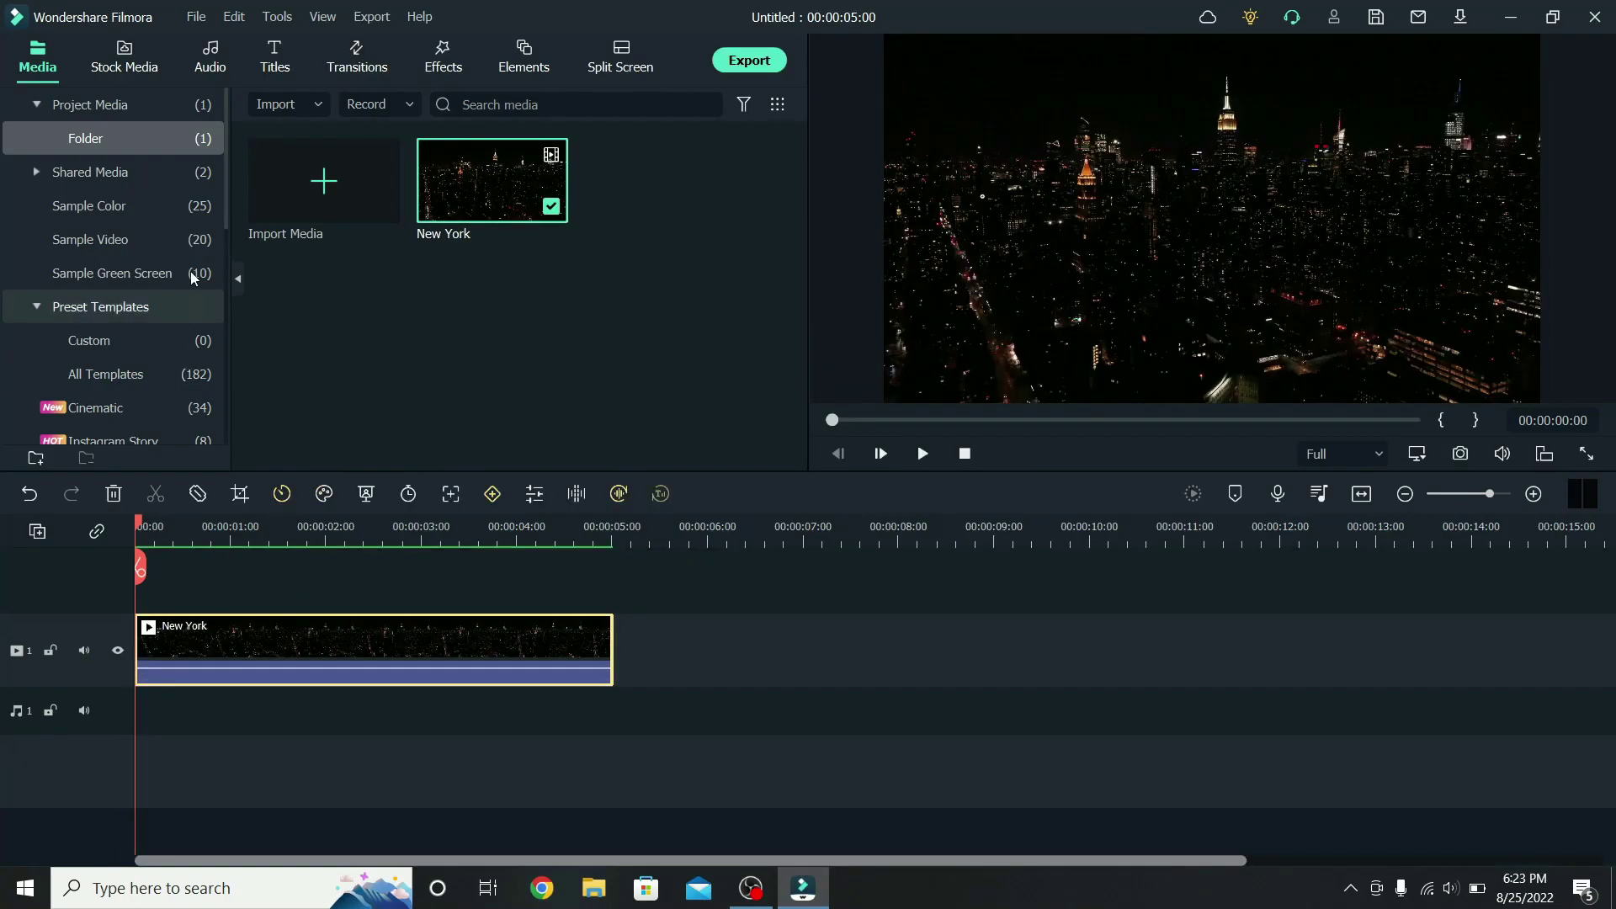
pyautogui.click(275, 59)
pyautogui.click(324, 102)
pyautogui.write('default title')
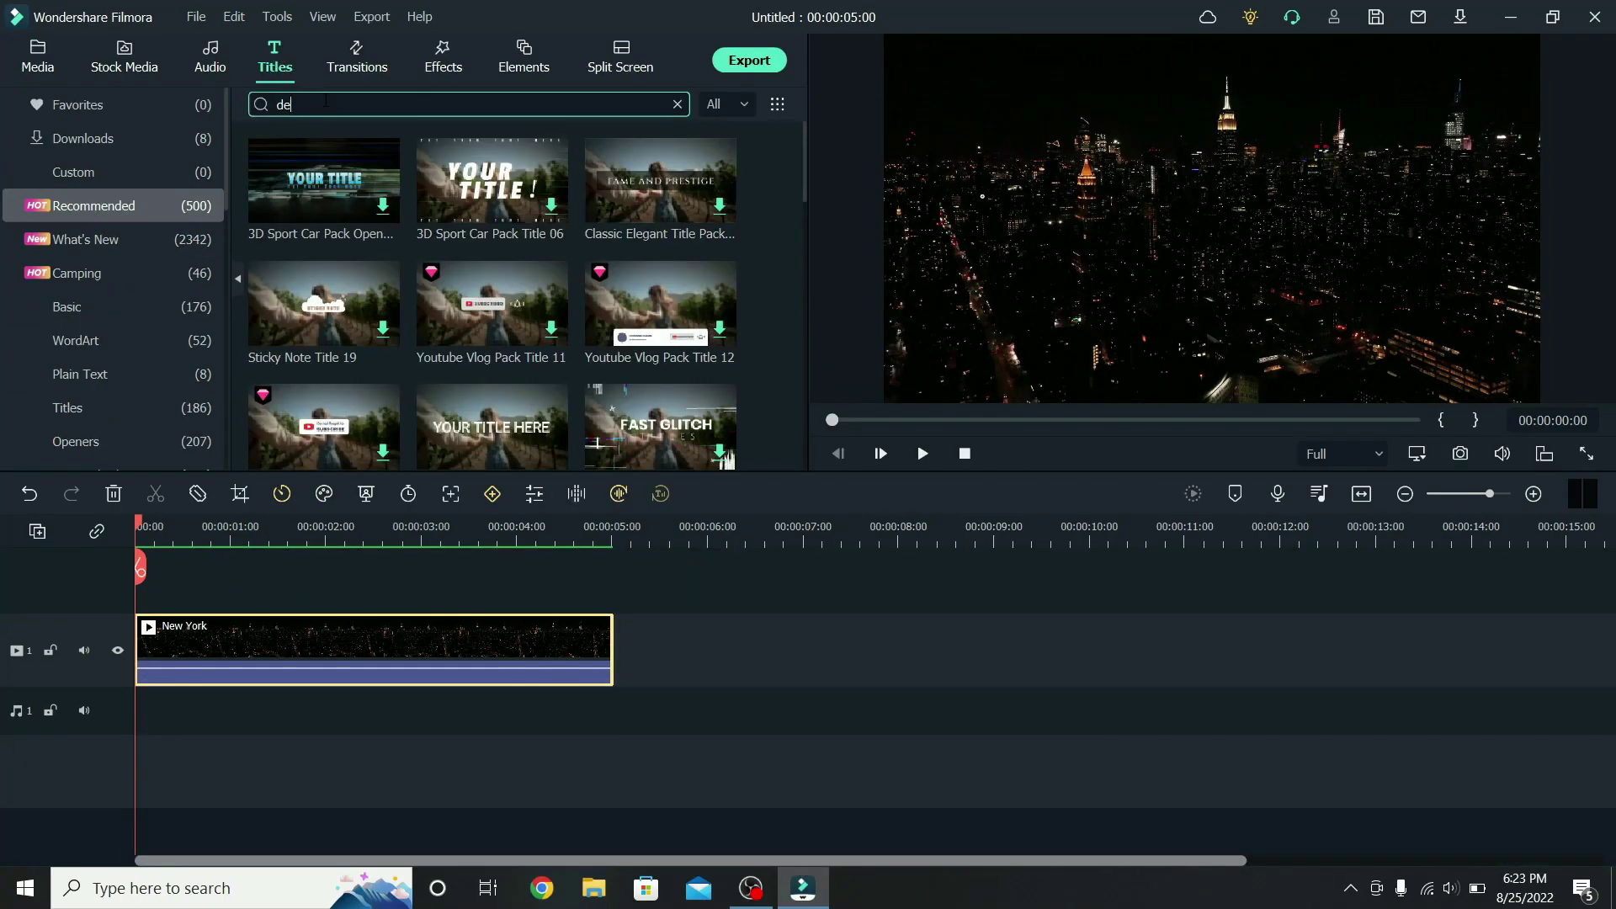
pyautogui.press('Return')
pyautogui.moveTo(324, 180); pyautogui.dragTo(632, 645)
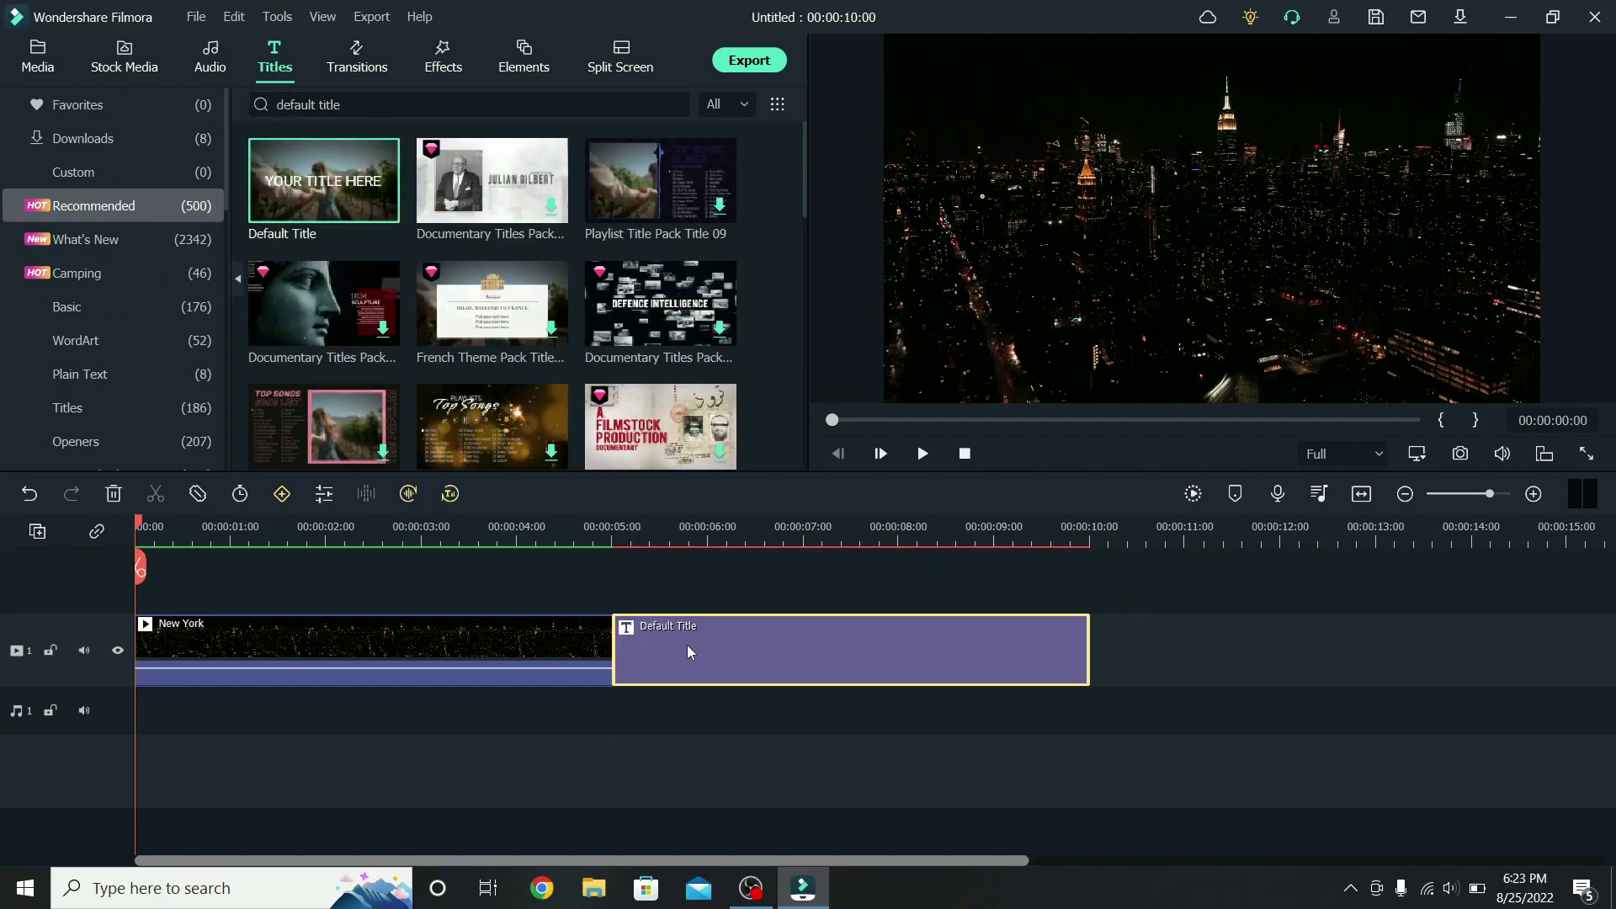
# - Change the title text to NEW YORK in Roboto Bold at size 100
pyautogui.doubleClick(687, 645)
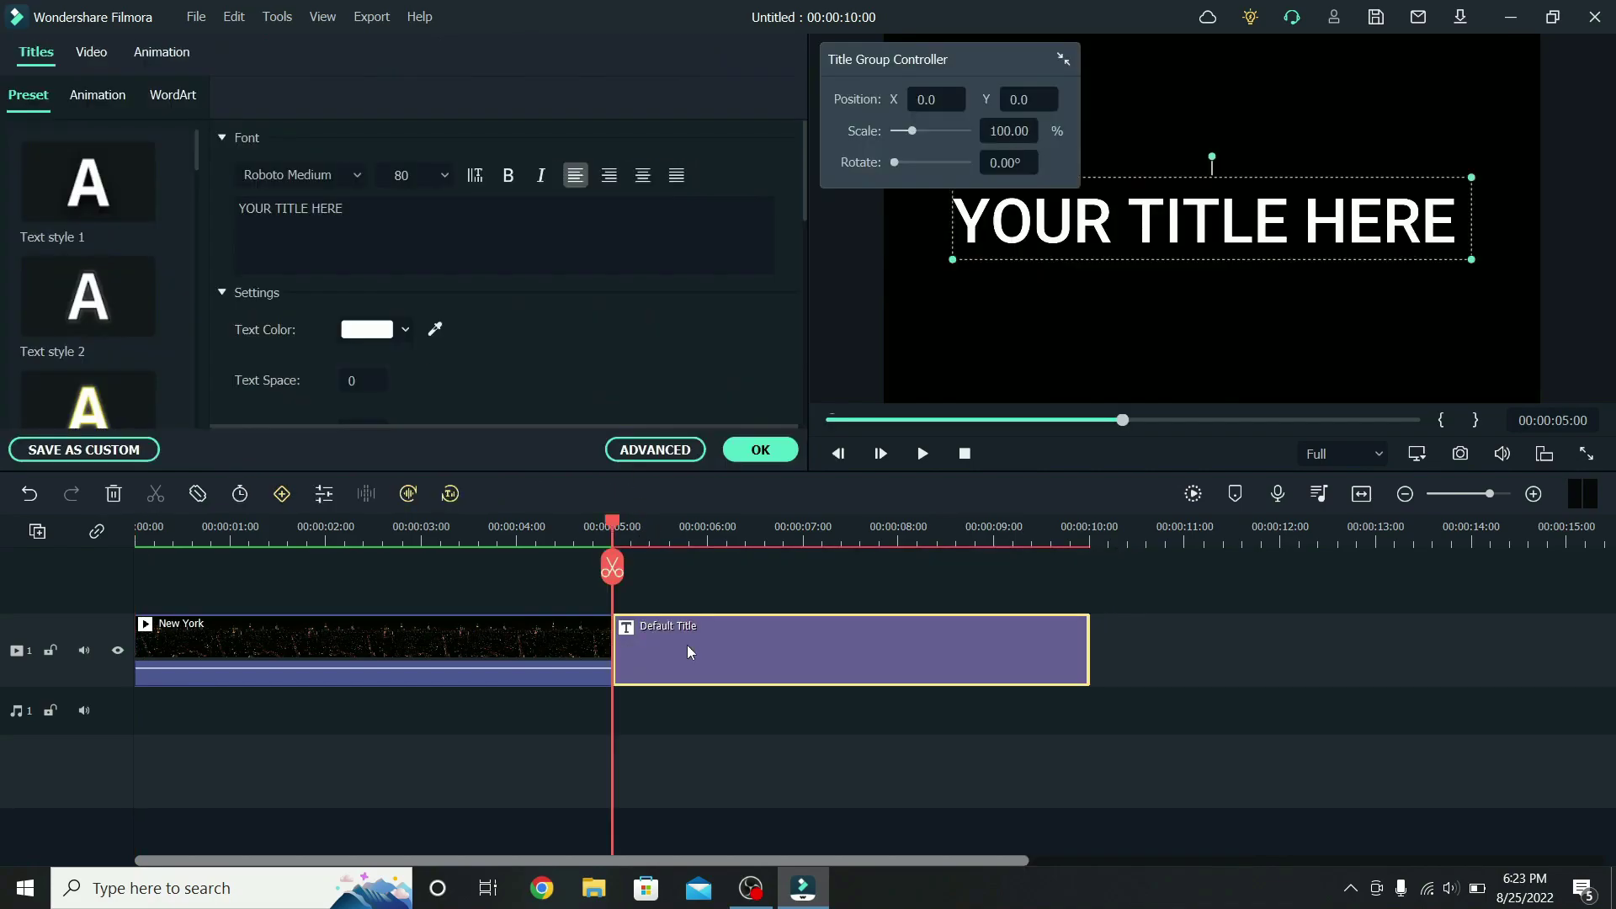
pyautogui.tripleClick(444, 225)
pyautogui.write('NEW YORK')
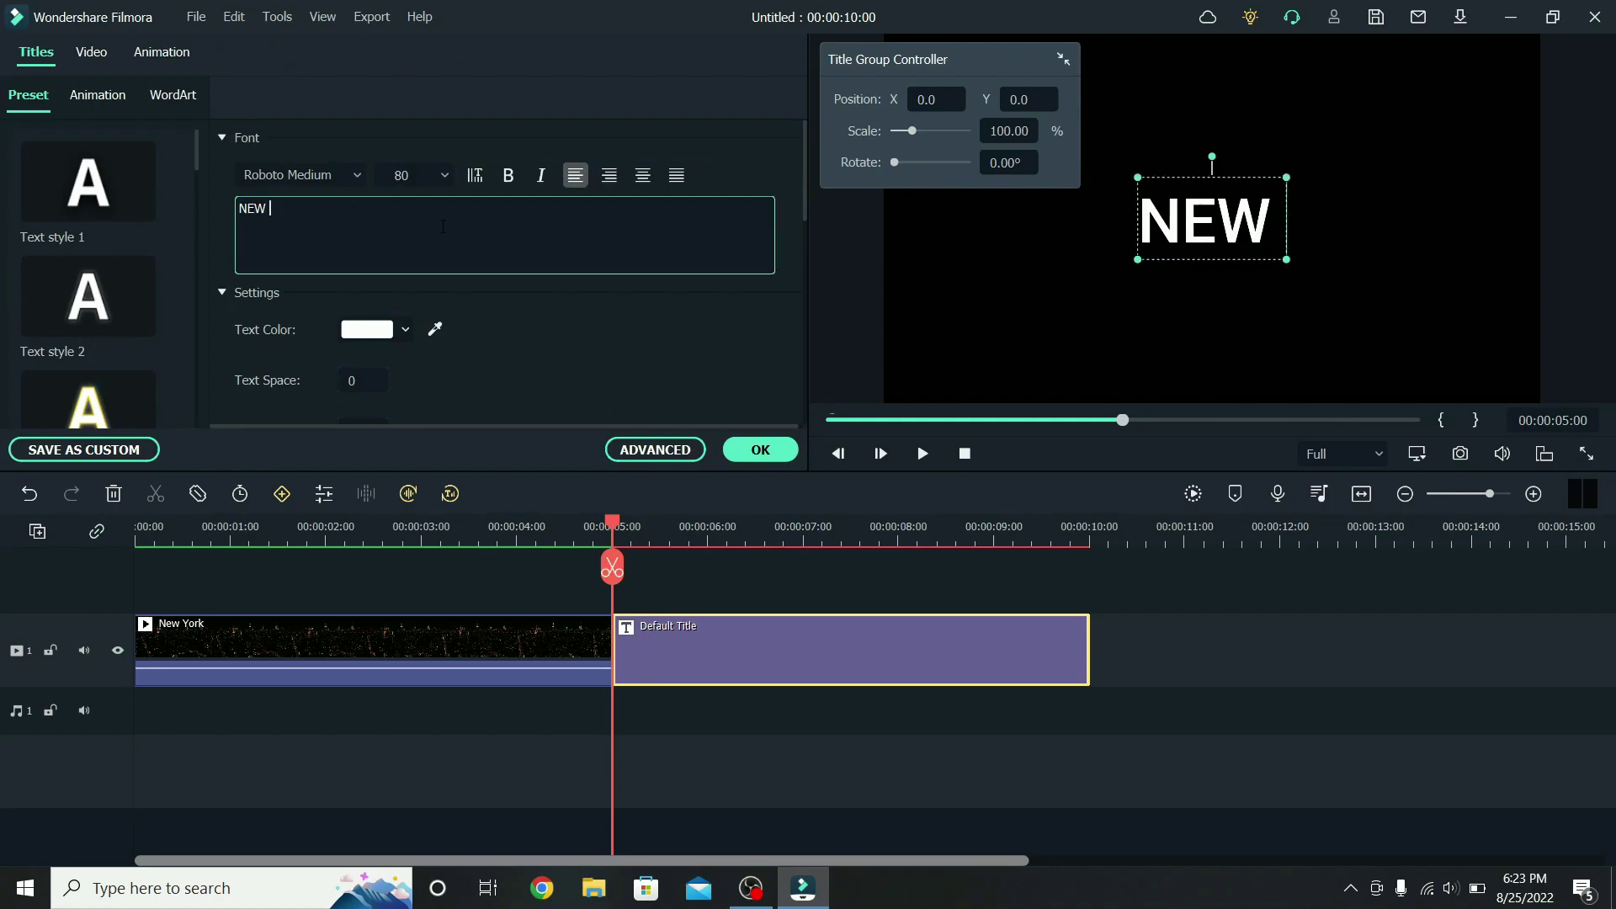
pyautogui.click(356, 179)
pyautogui.click(362, 364)
pyautogui.doubleClick(402, 175)
pyautogui.write('100')
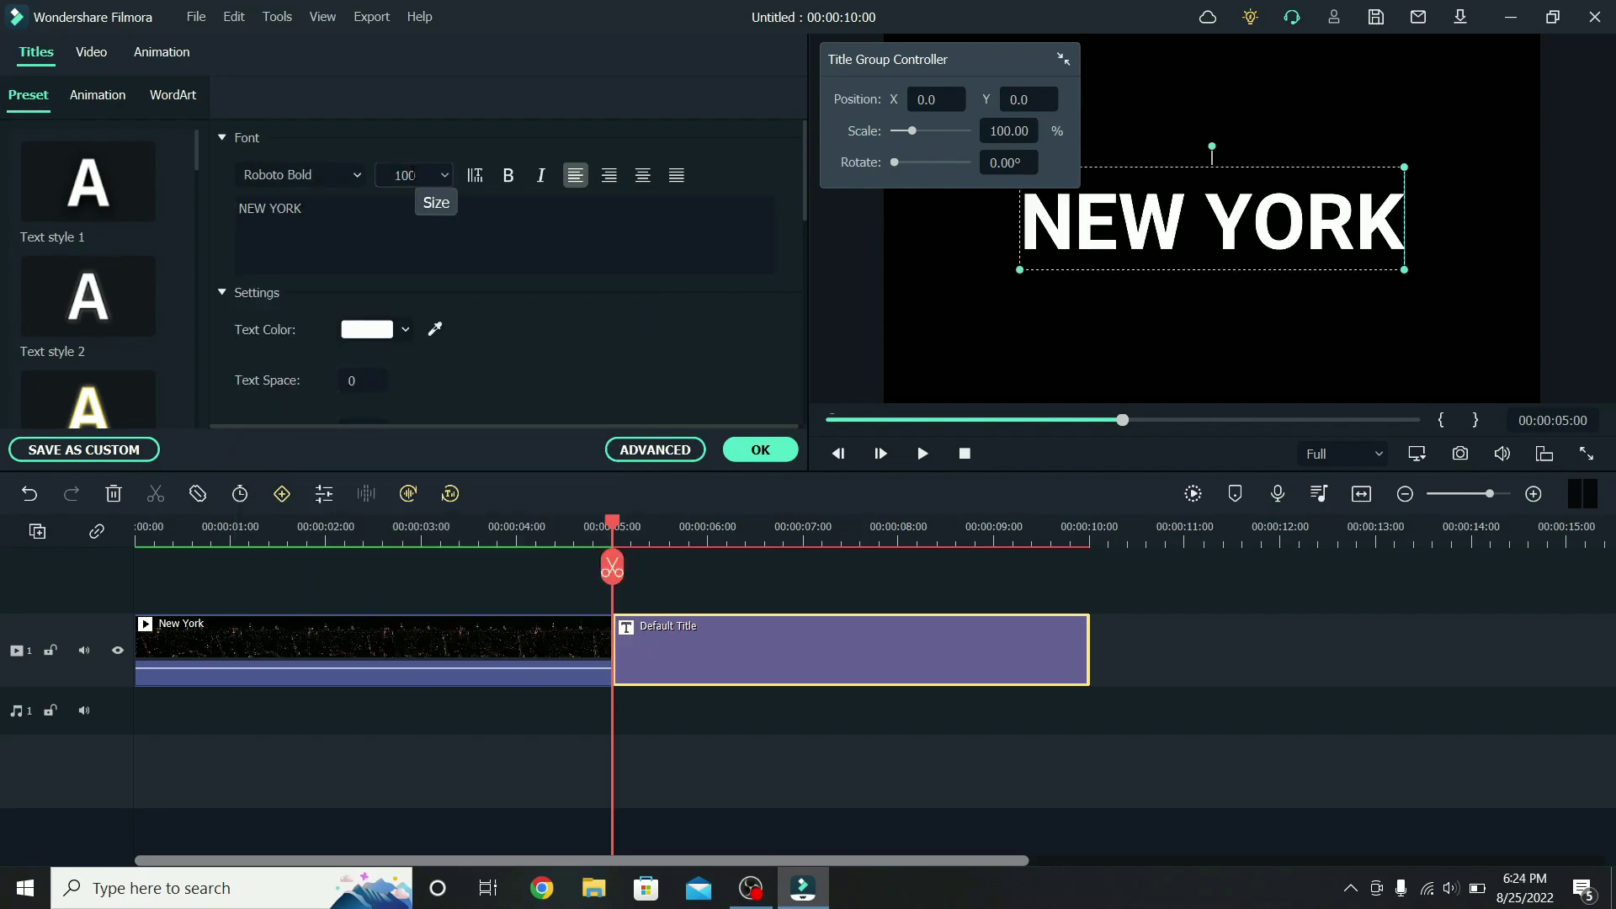
pyautogui.click(740, 566)
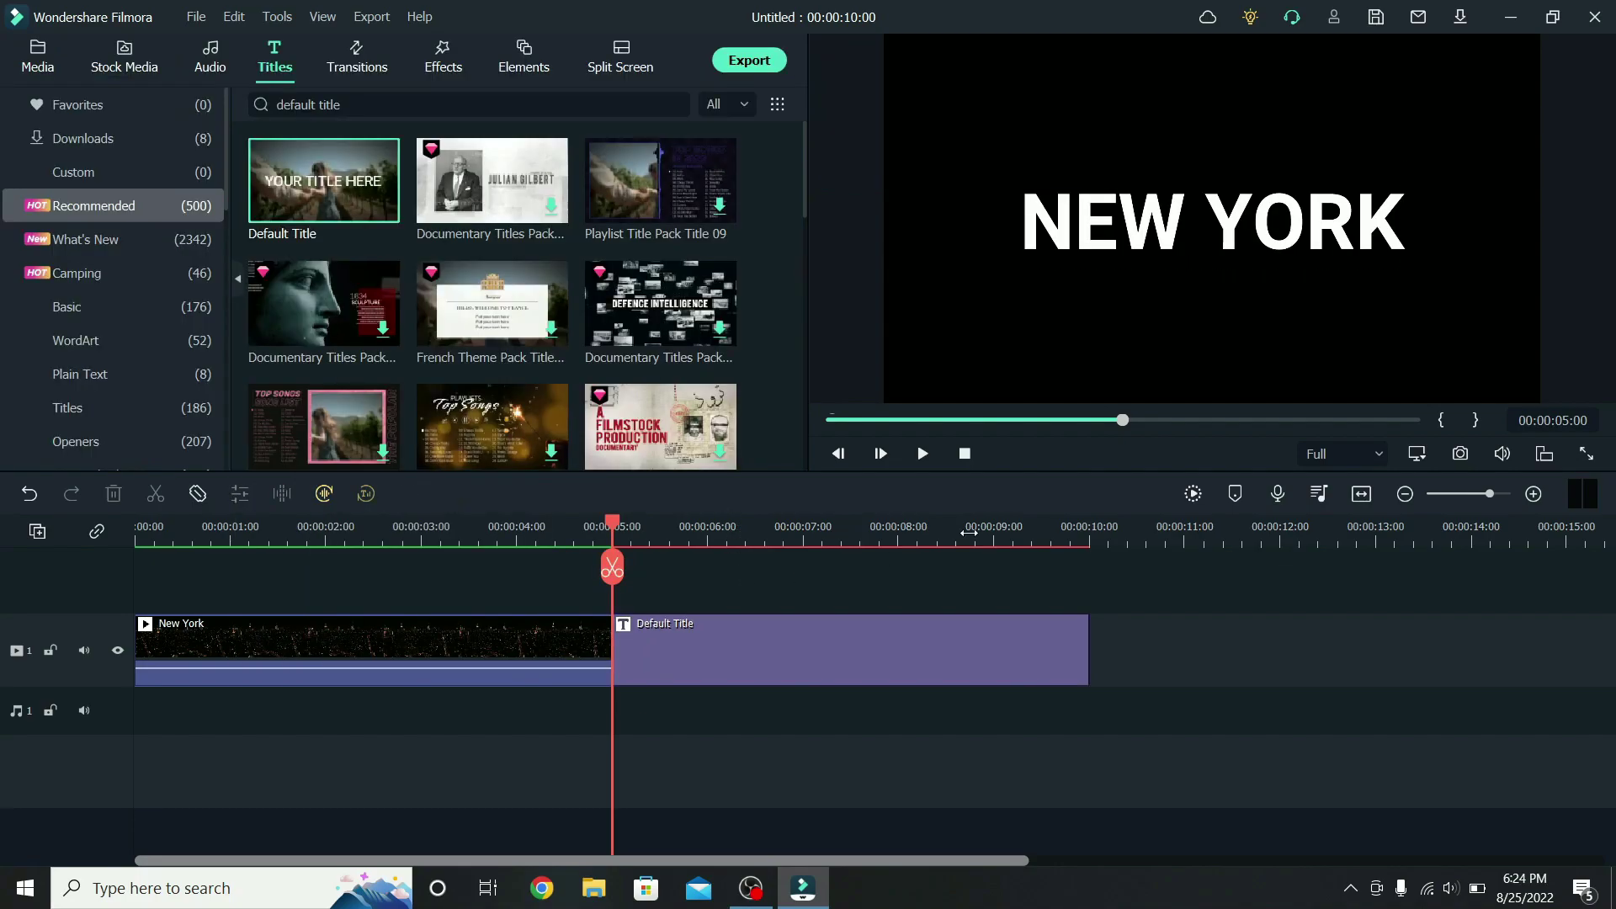
# - Save a PNG snapshot of the title, recolour it yellow, and move it to track 2 at 0:00
pyautogui.click(1464, 454)
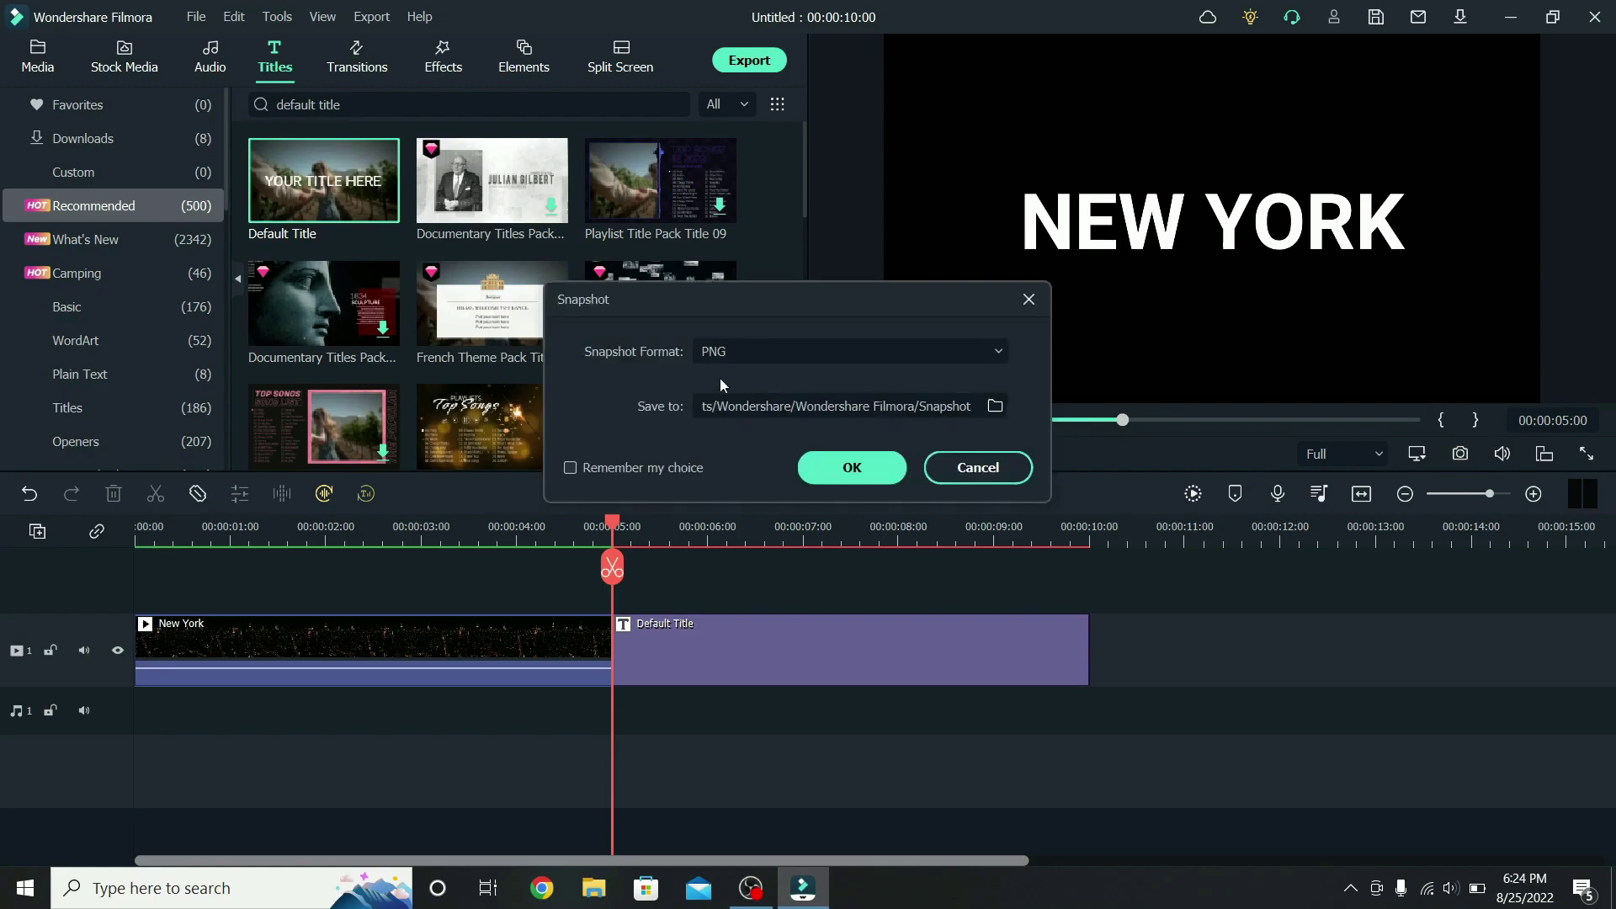
pyautogui.click(844, 469)
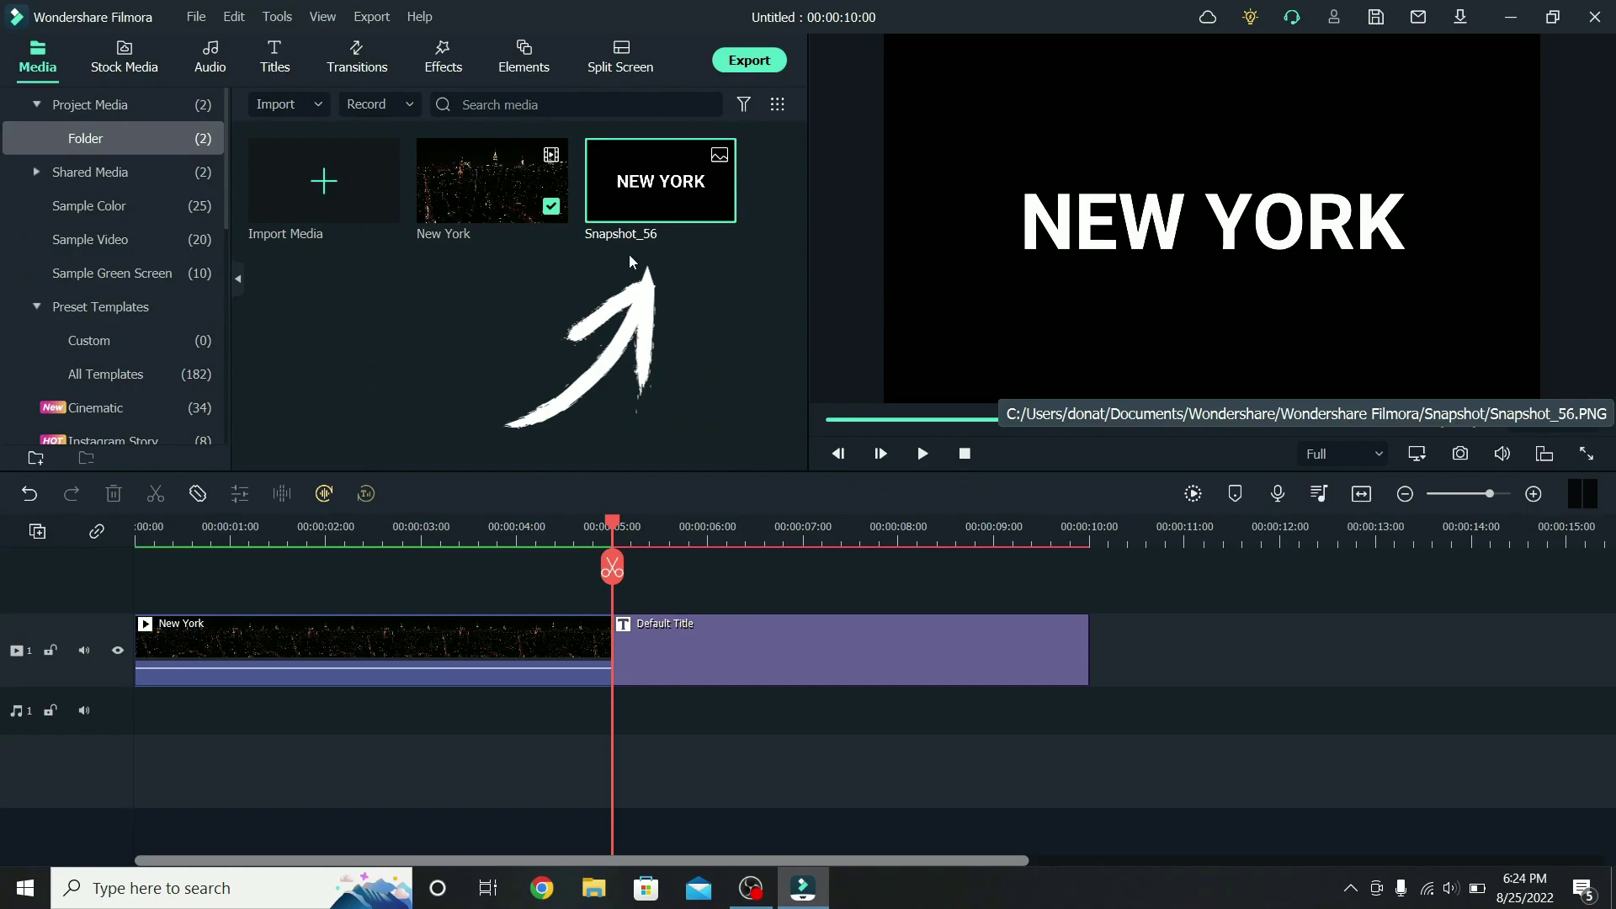
pyautogui.doubleClick(772, 648)
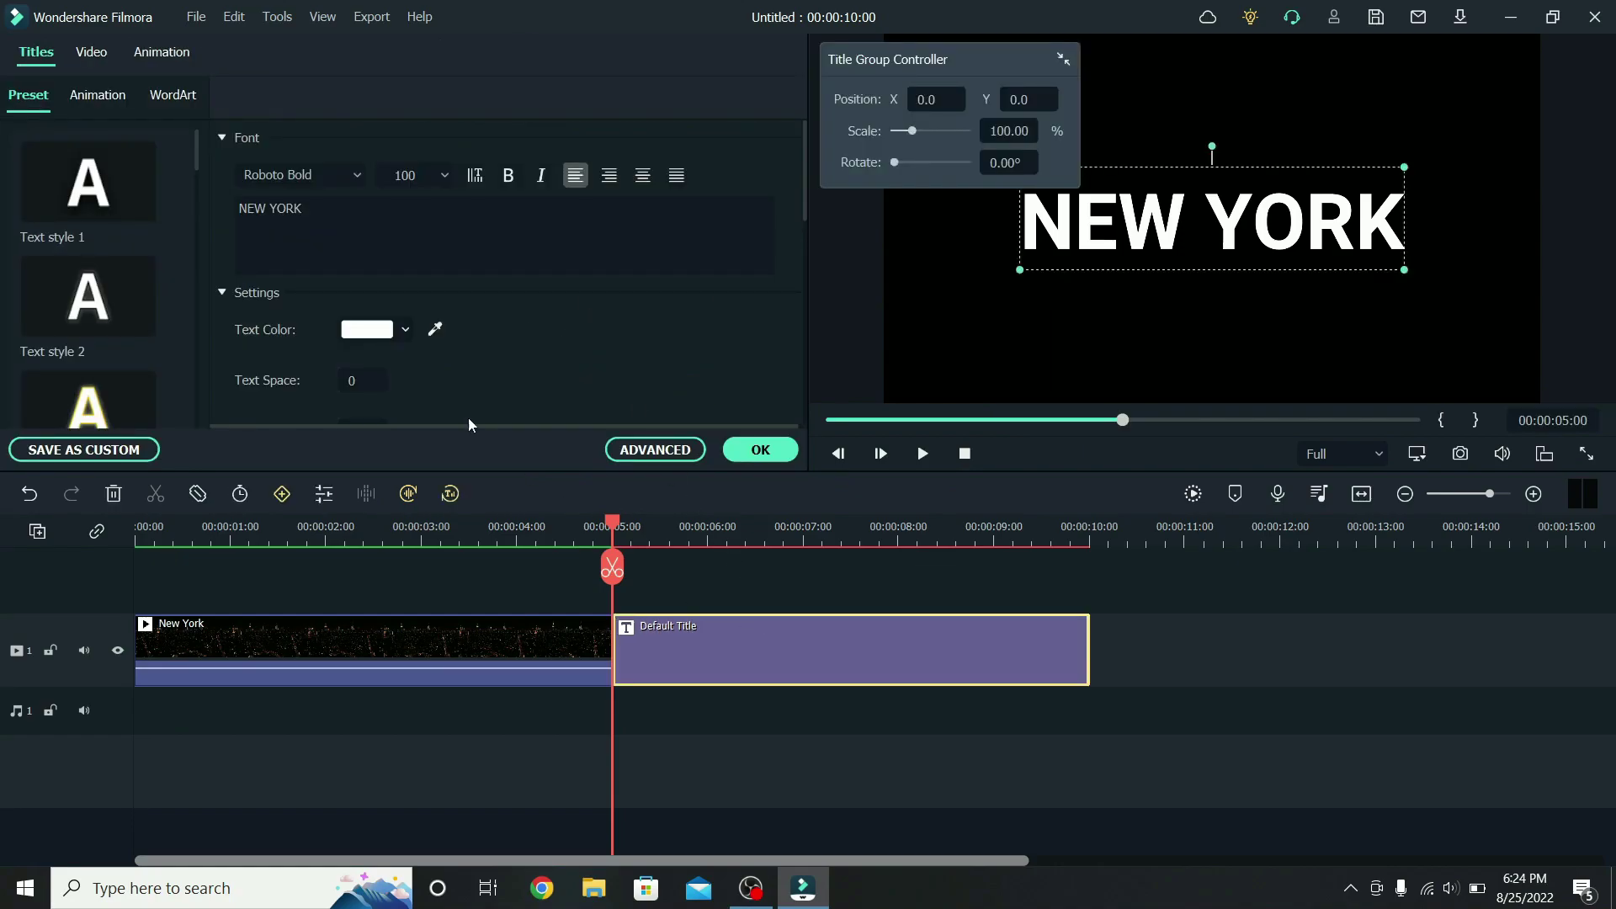
pyautogui.click(403, 334)
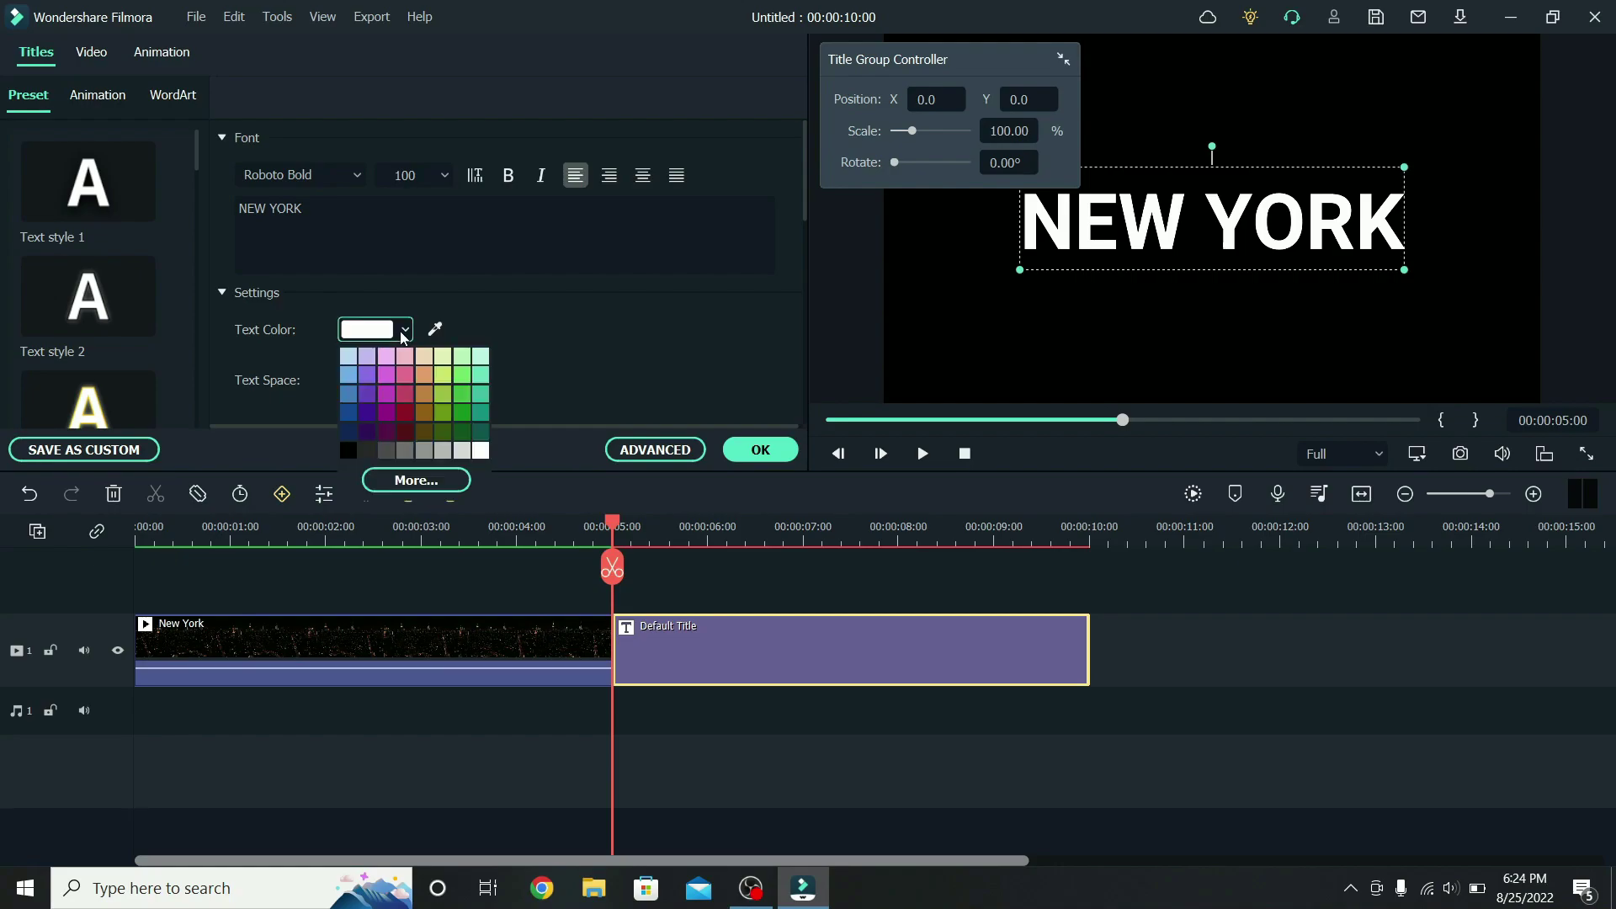
pyautogui.click(426, 478)
pyautogui.click(767, 348)
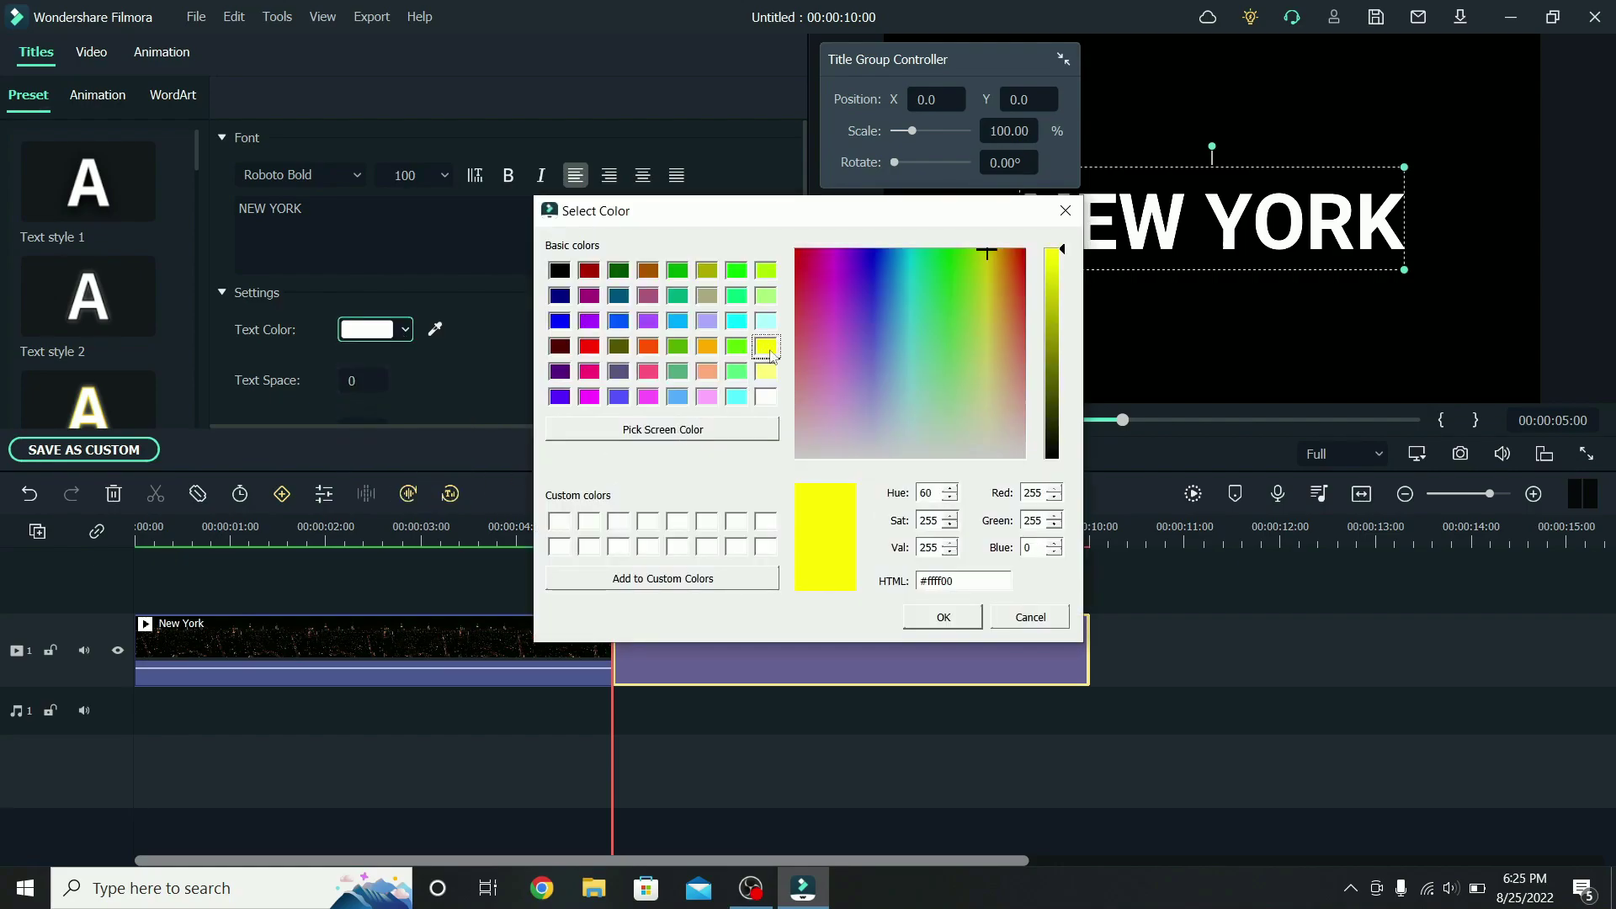
pyautogui.click(943, 617)
pyautogui.moveTo(946, 618); pyautogui.dragTo(389, 605)
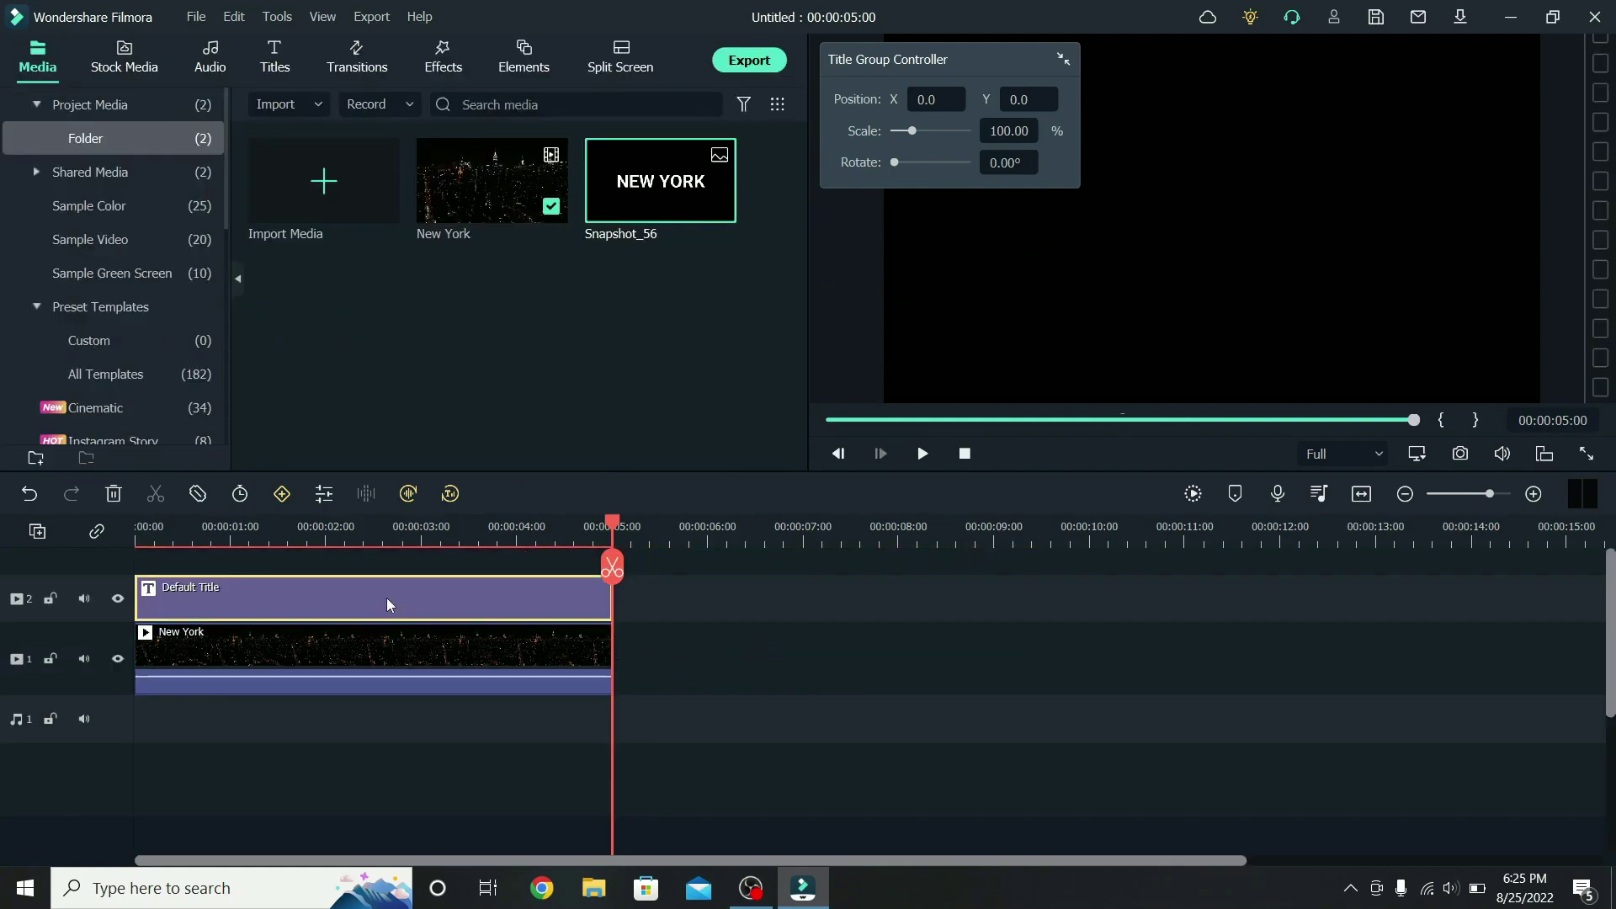
# - Add Snapshot_56 on a new top track at the start and preview it
pyautogui.moveTo(636, 166); pyautogui.dragTo(134, 545)
pyautogui.press('space')
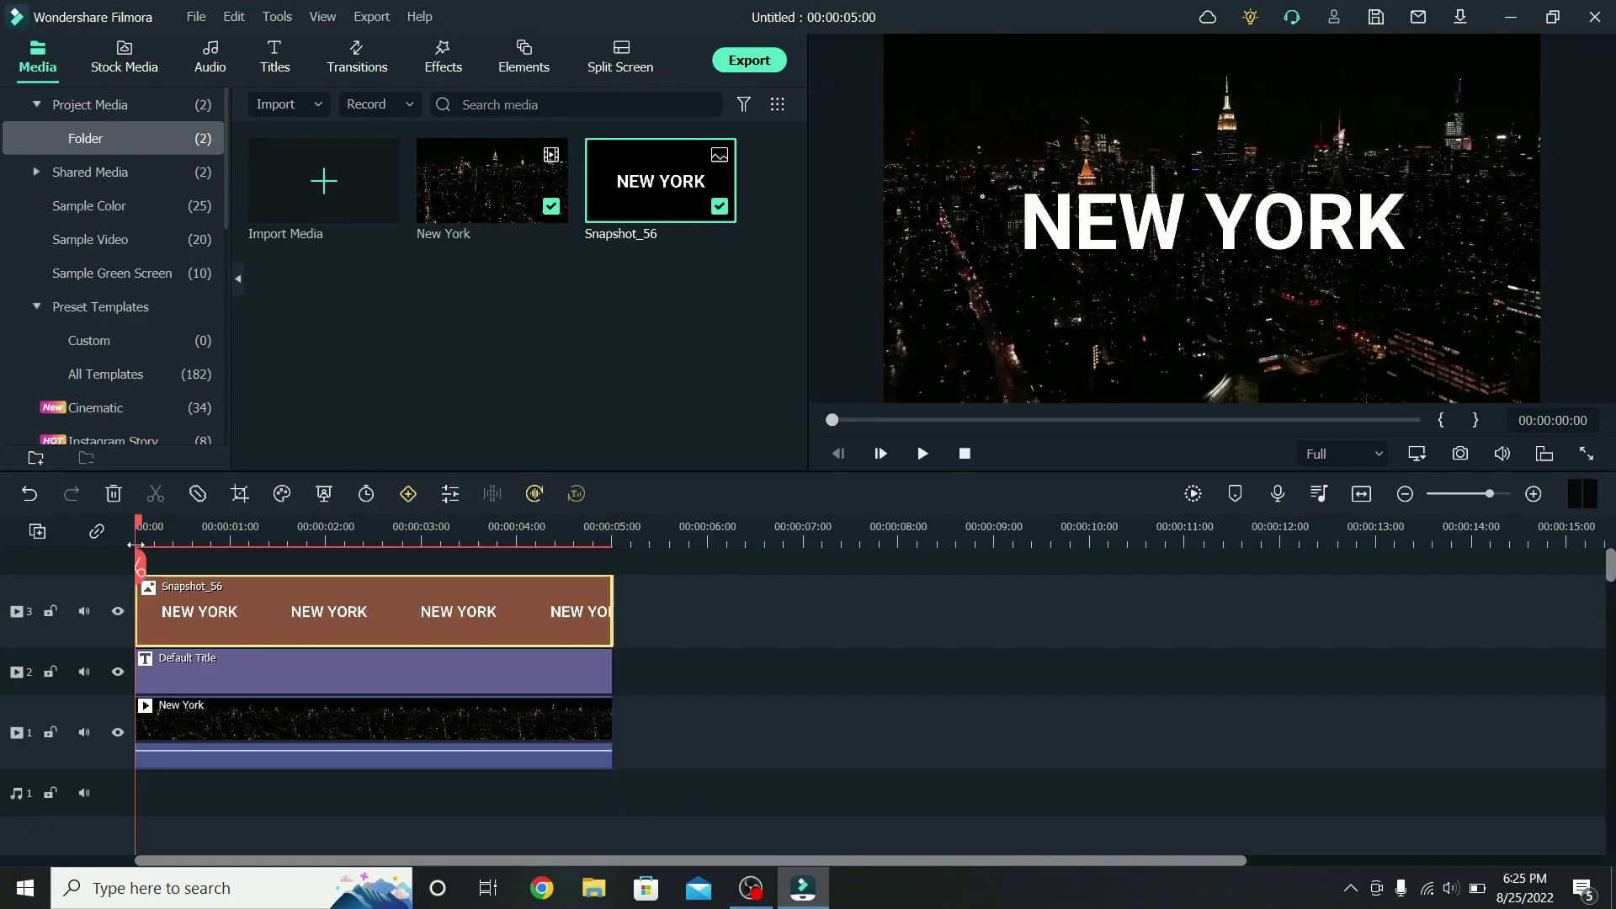
pyautogui.press('space')
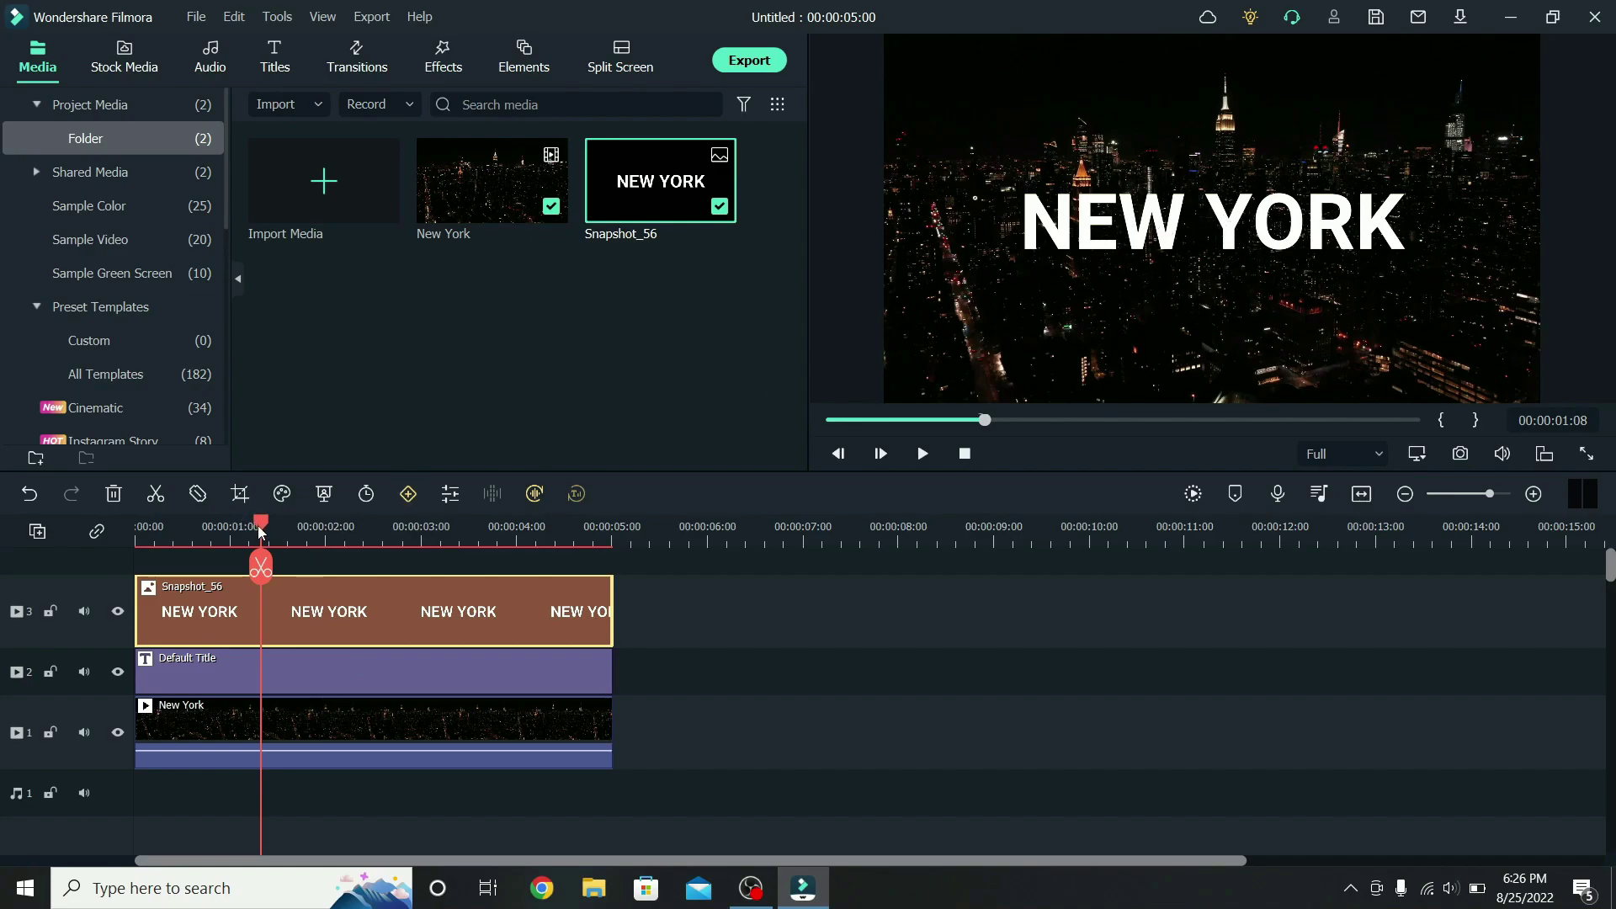
pyautogui.moveTo(260, 531); pyautogui.dragTo(129, 546)
# - Apply a double-line mask to Snapshot_56 and narrow its band around the title
pyautogui.doubleClick(258, 600)
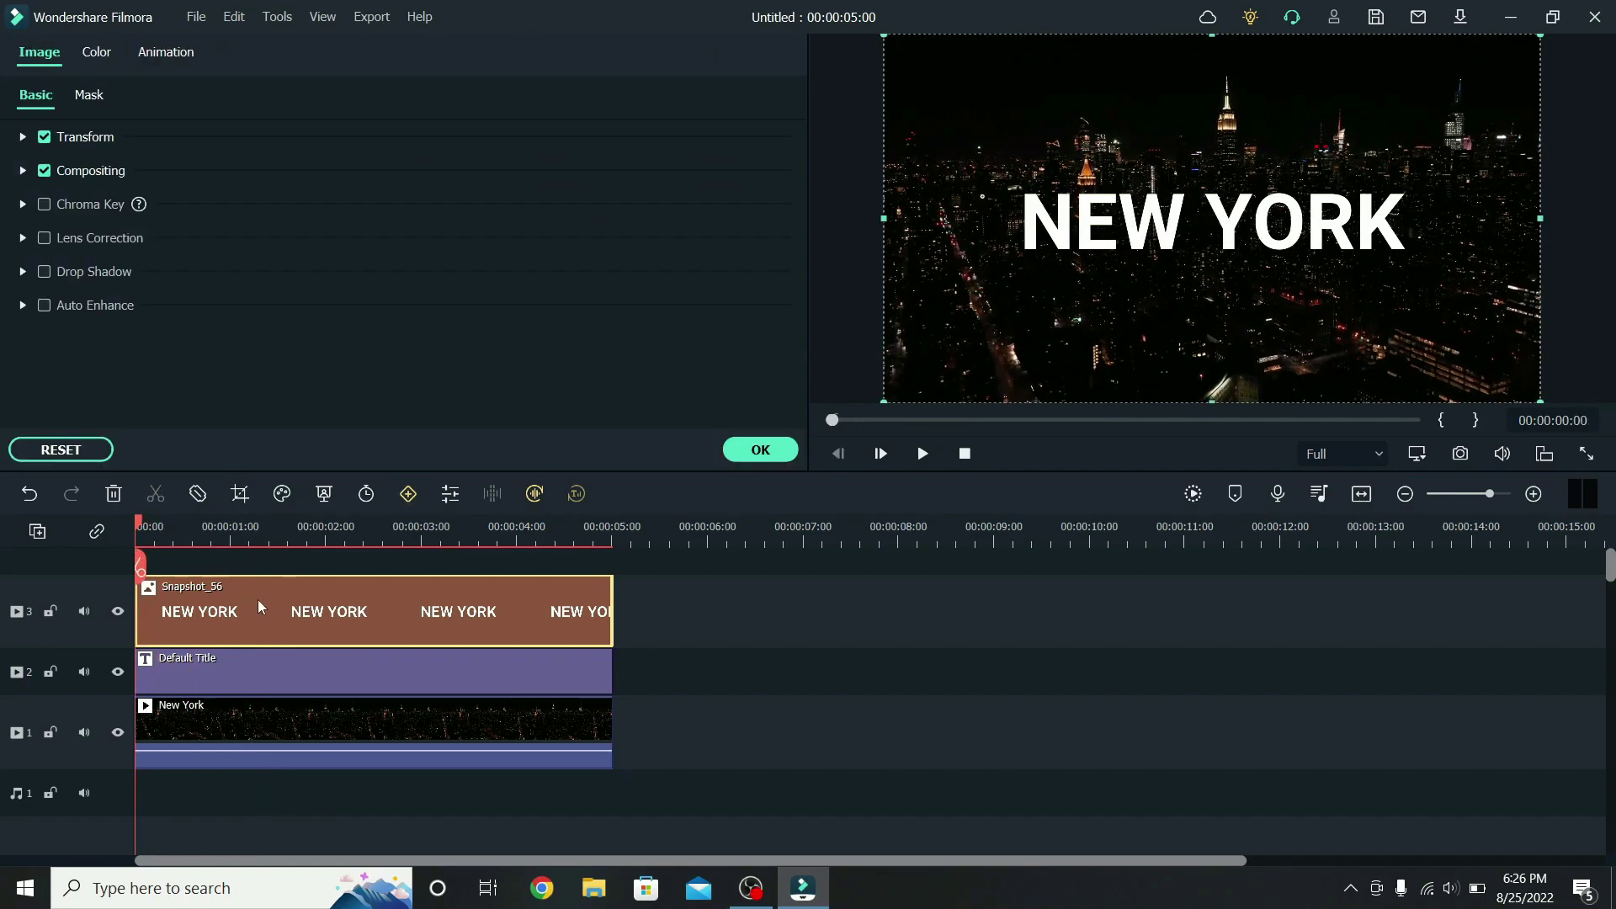
pyautogui.click(100, 94)
pyautogui.click(534, 204)
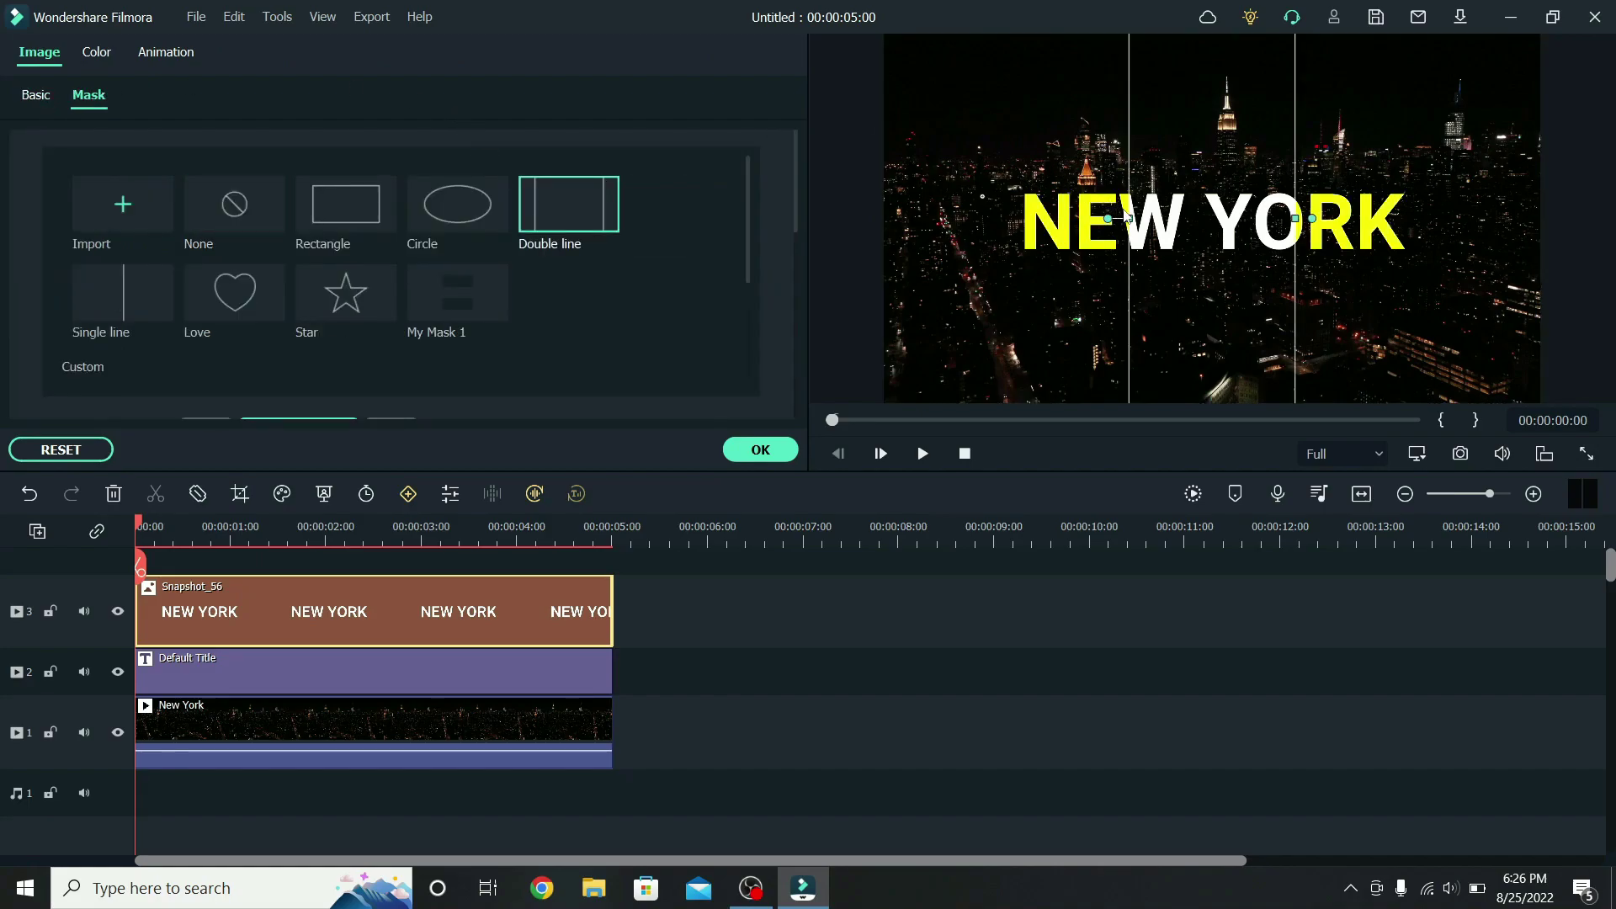
pyautogui.moveTo(1126, 216); pyautogui.dragTo(1160, 192)
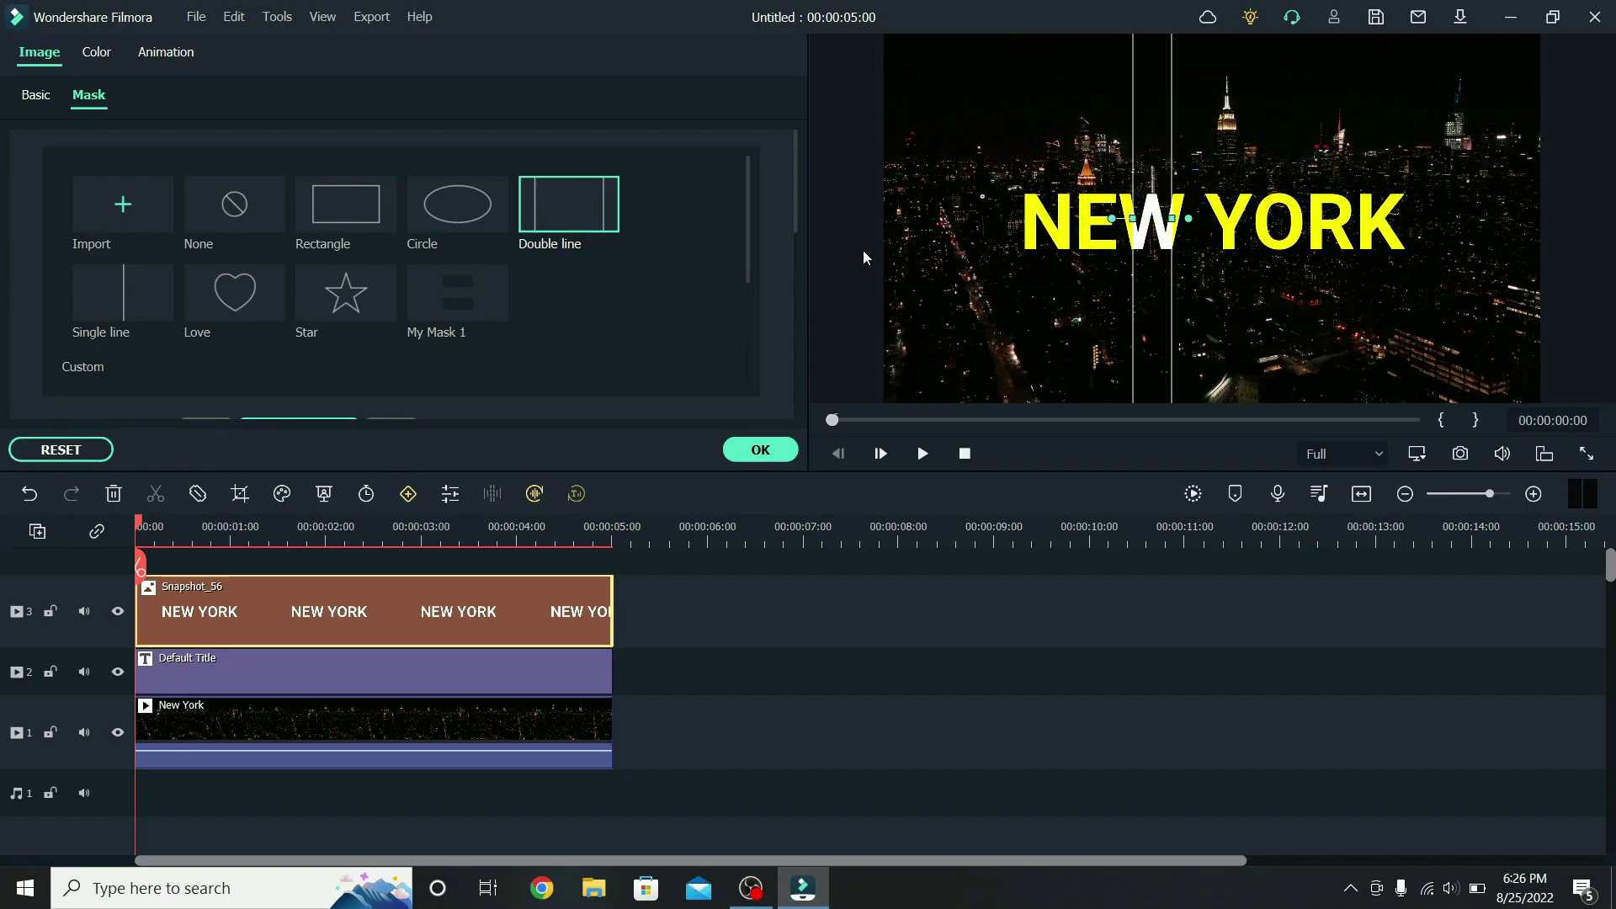
pyautogui.moveTo(795, 218); pyautogui.dragTo(793, 308)
# - Set the mask blur to 7 and rotation to 10°, widen it, and keyframe it at the start
pyautogui.click(601, 305)
pyautogui.write('7')
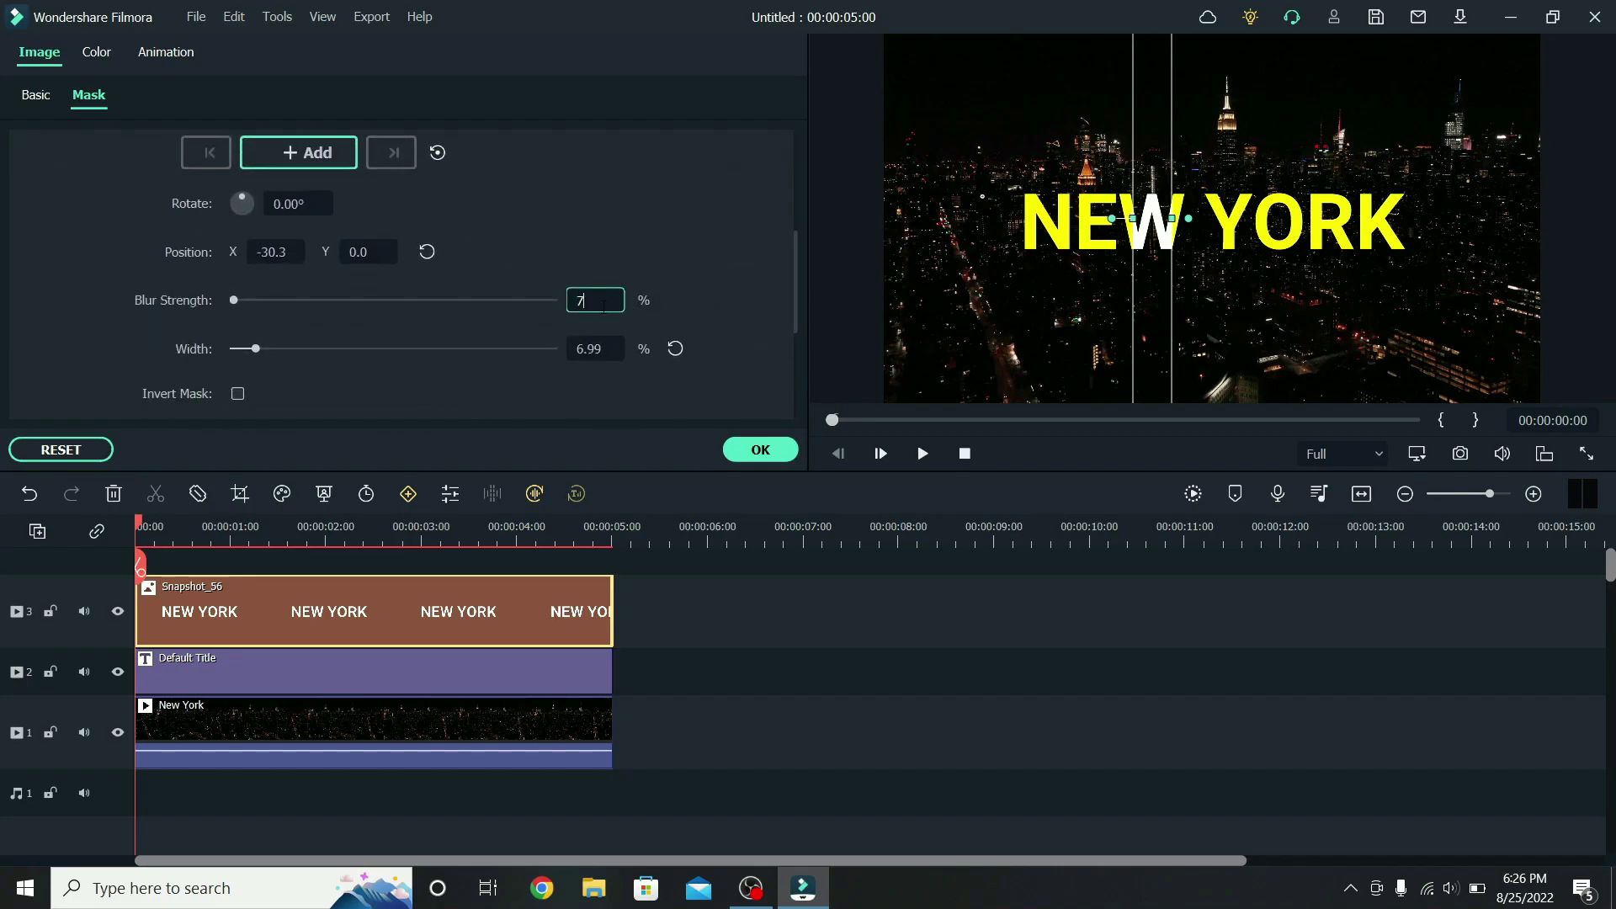
pyautogui.press('Return')
pyautogui.click(312, 203)
pyautogui.write('10')
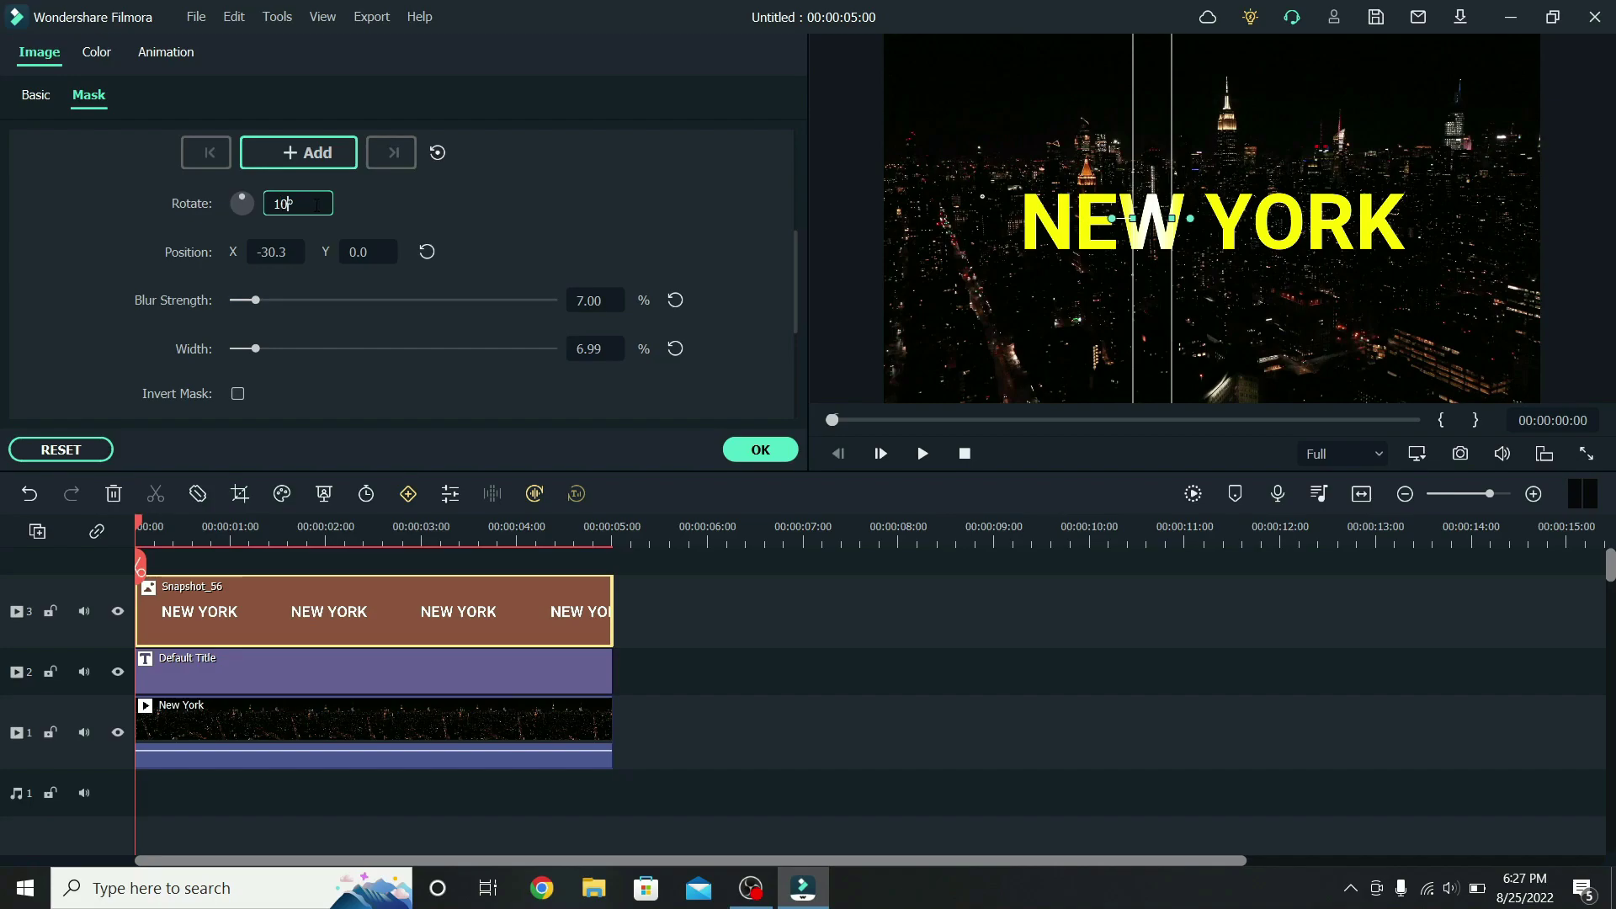
pyautogui.press('Return')
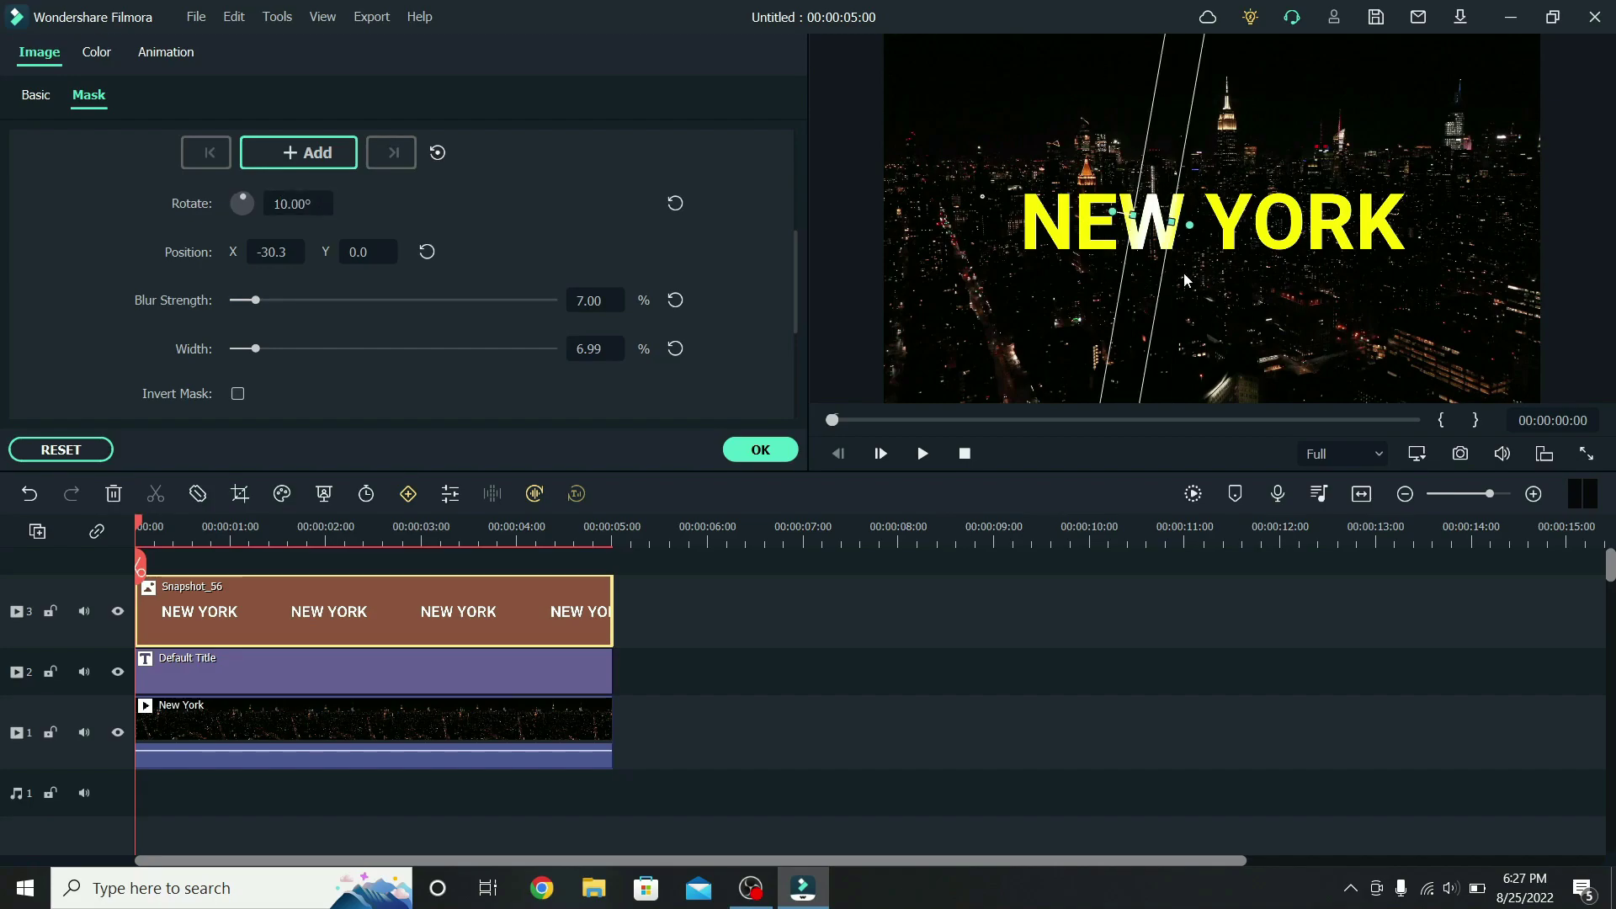
pyautogui.moveTo(1172, 222); pyautogui.dragTo(1178, 221)
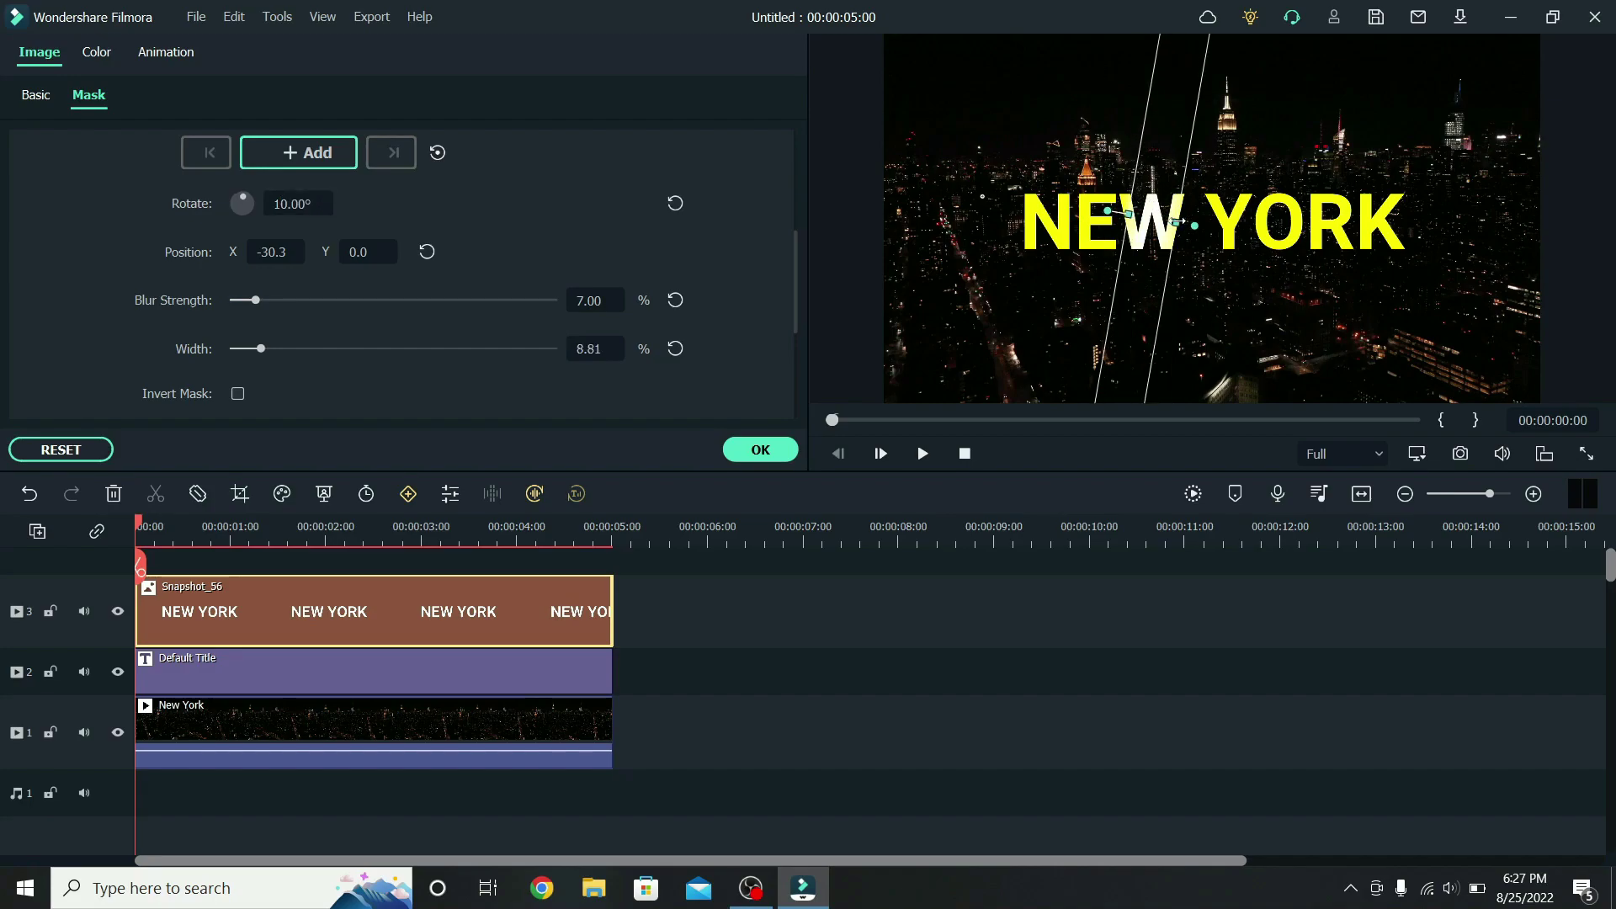
pyautogui.click(278, 160)
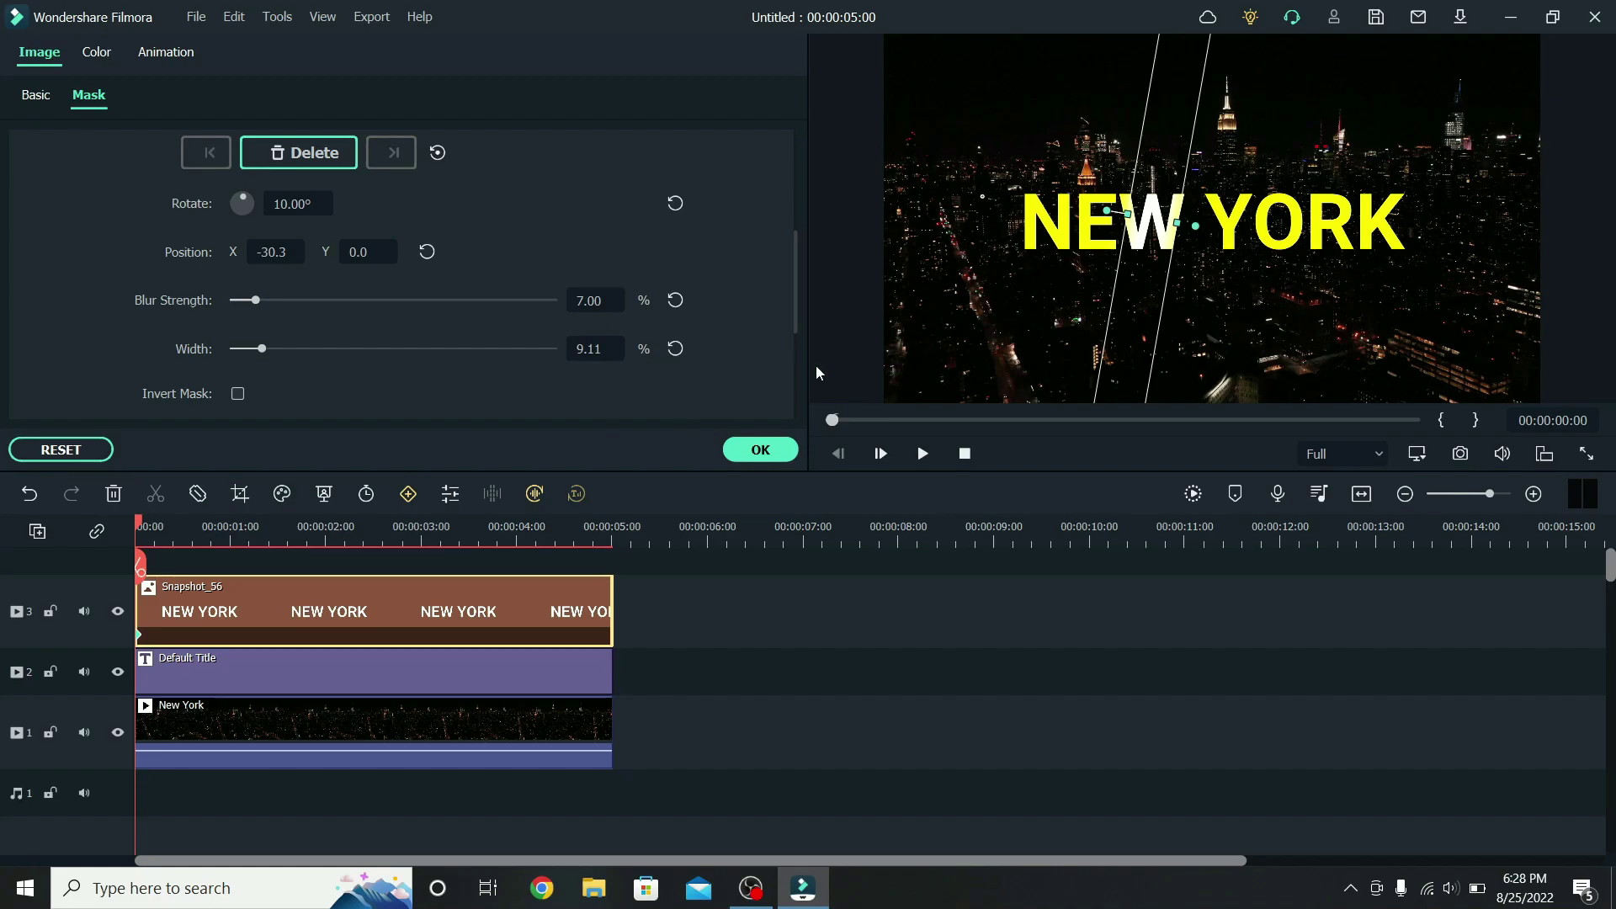
# - Keyframe the mask left of NEW YORK at 0 s and past its right at 2 s, then play back
pyautogui.moveTo(1141, 262); pyautogui.dragTo(977, 258)
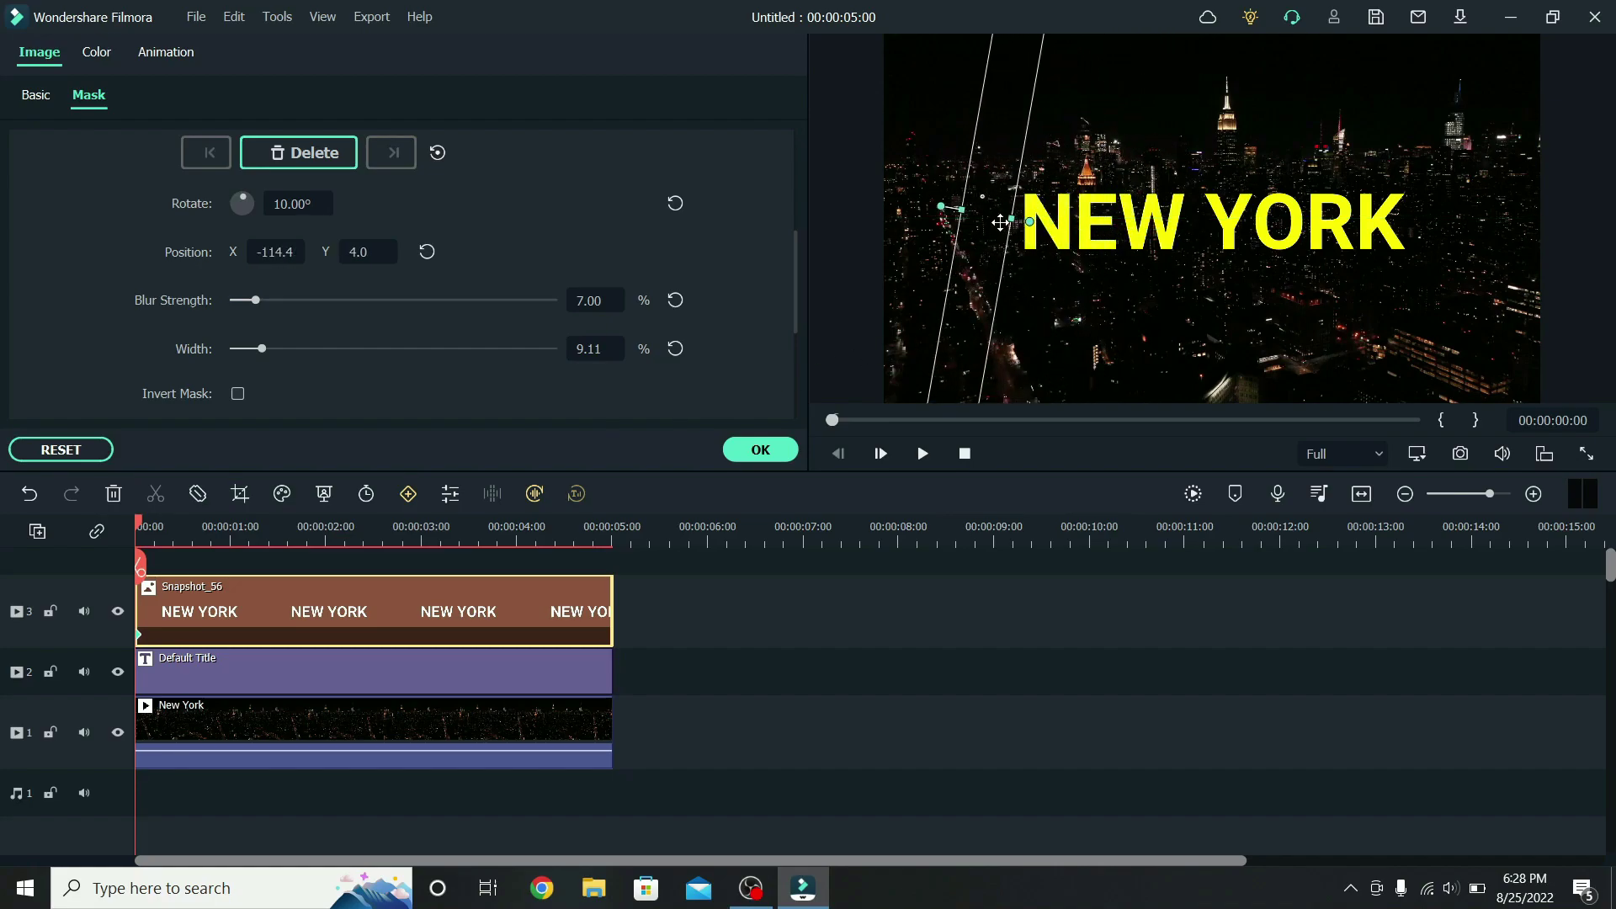
pyautogui.click(327, 531)
pyautogui.click(311, 156)
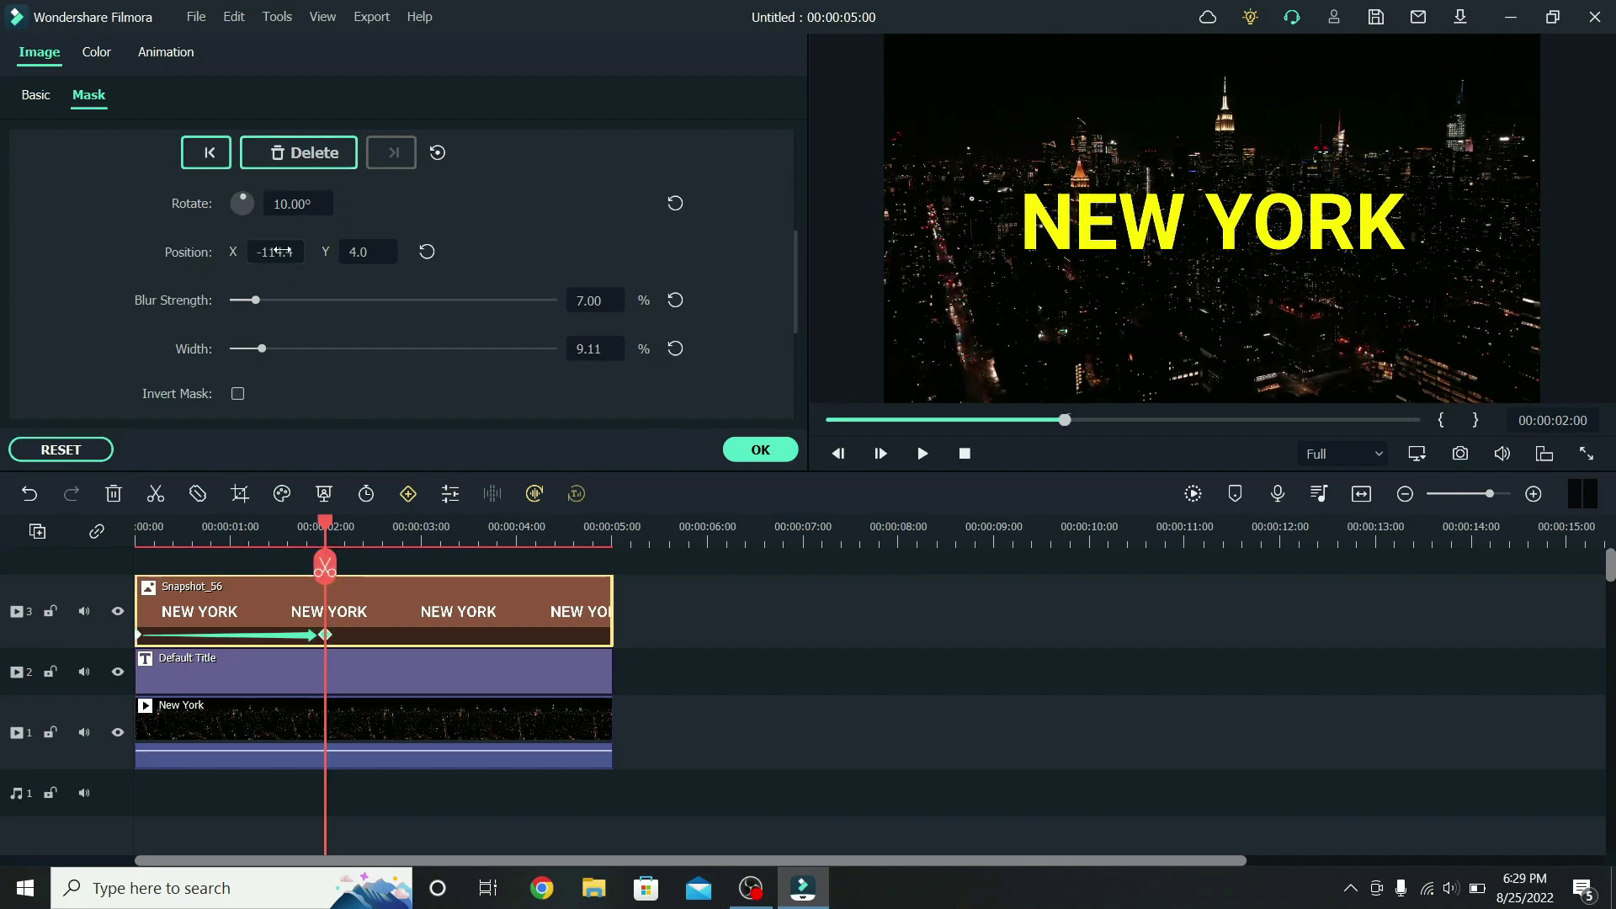
pyautogui.moveTo(275, 252); pyautogui.dragTo(299, 387)
pyautogui.moveTo(328, 532); pyautogui.dragTo(99, 539)
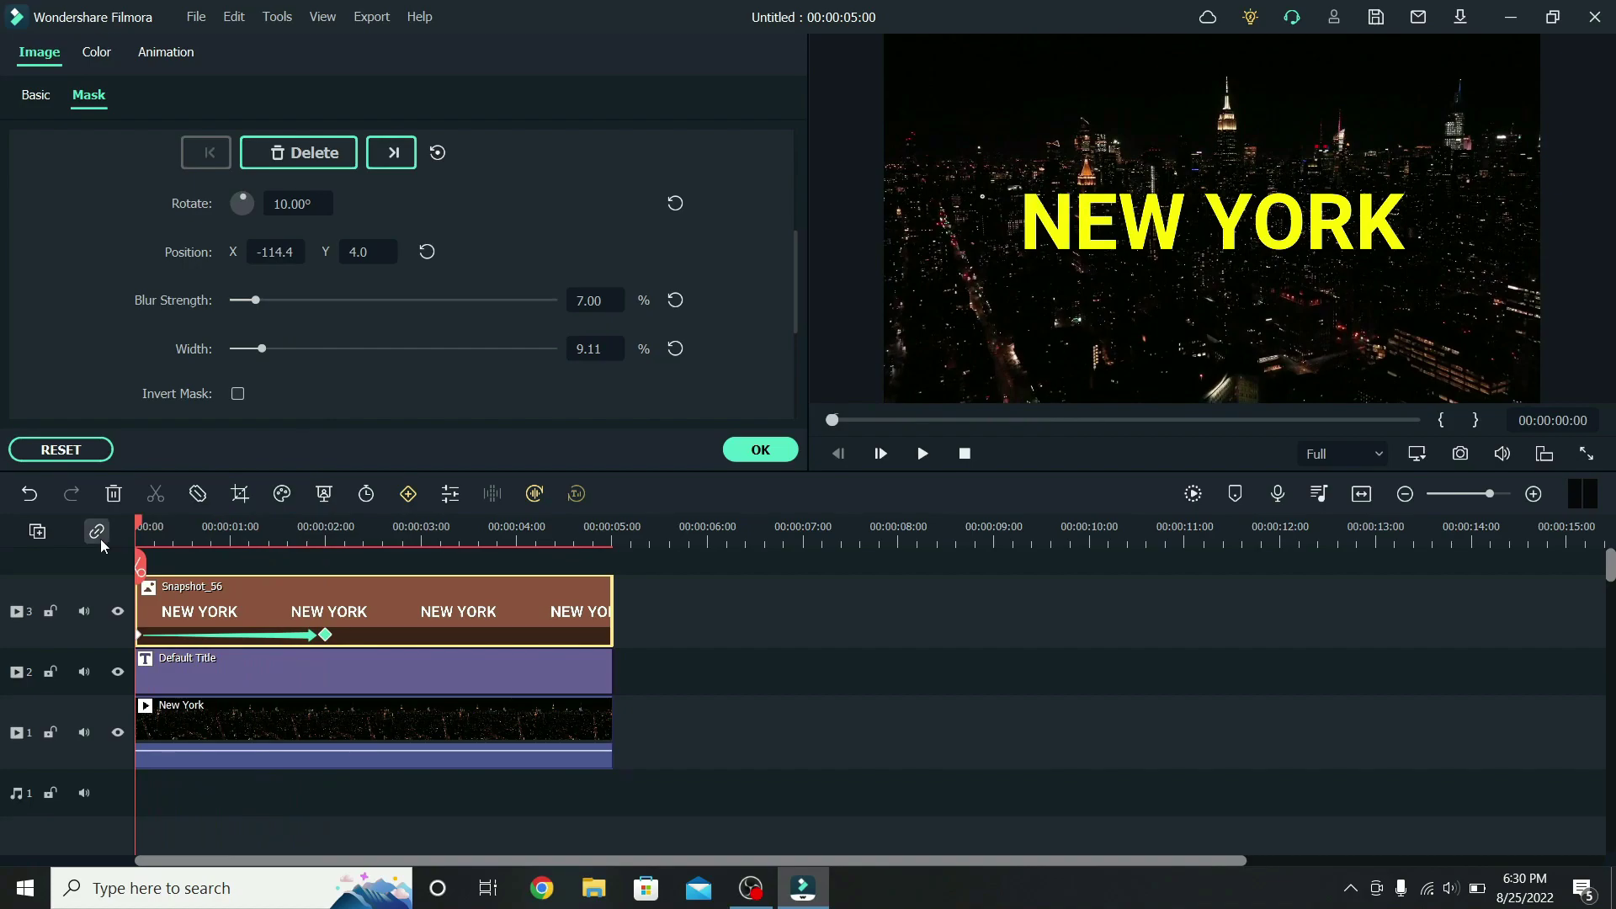
pyautogui.press('space')
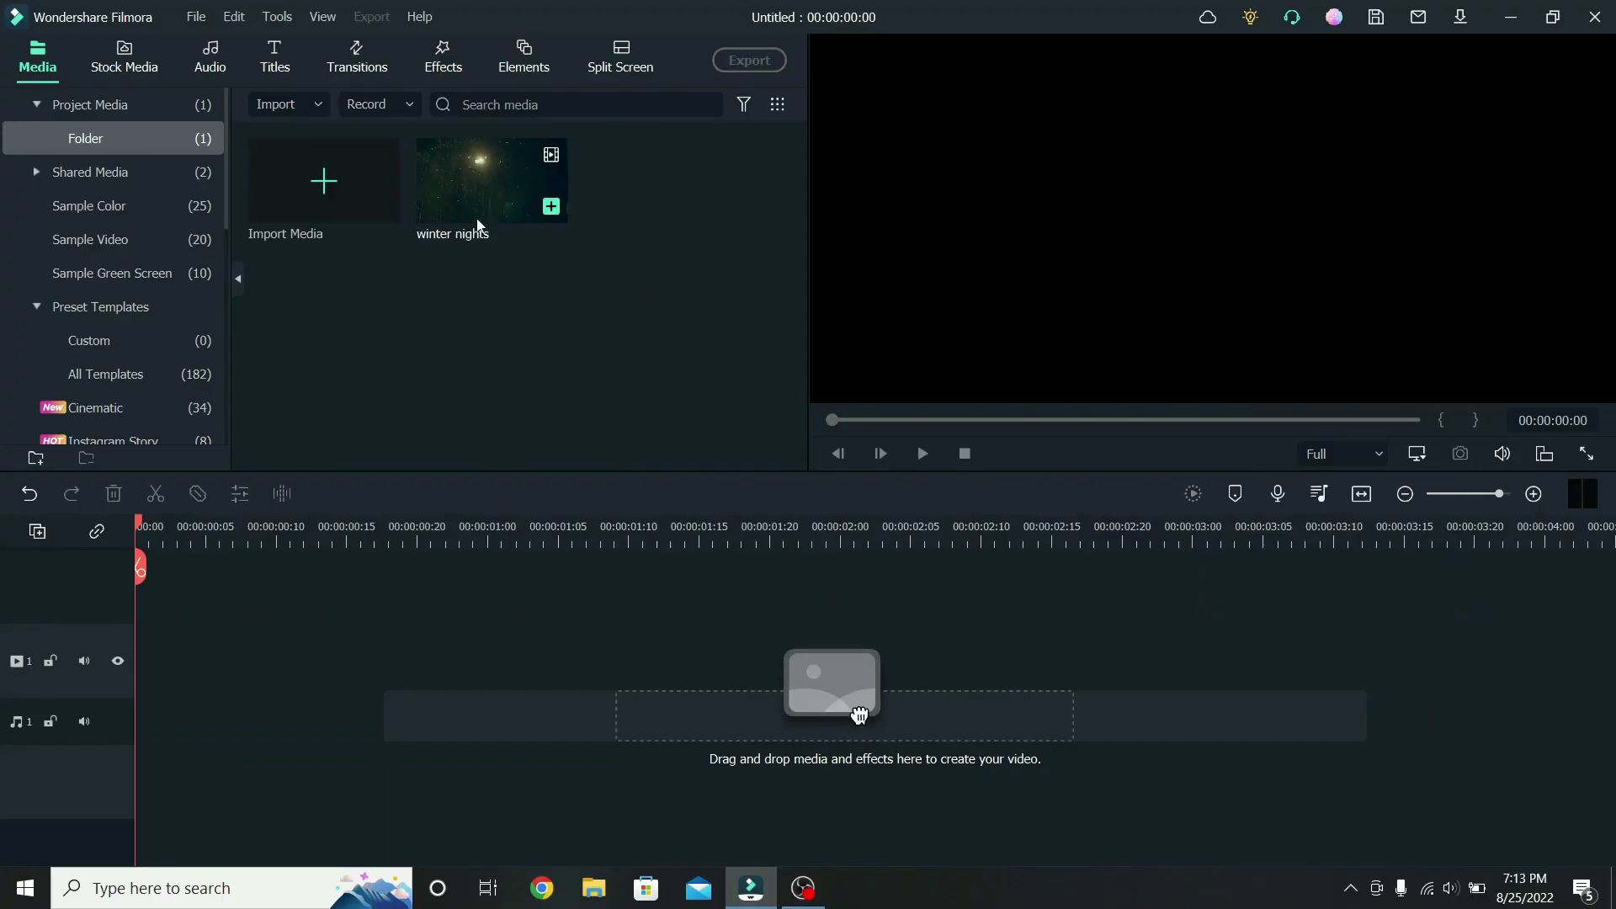
# - Add the winter nights clip to the timeline with a Default Title above it
pyautogui.moveTo(480, 210); pyautogui.dragTo(152, 685)
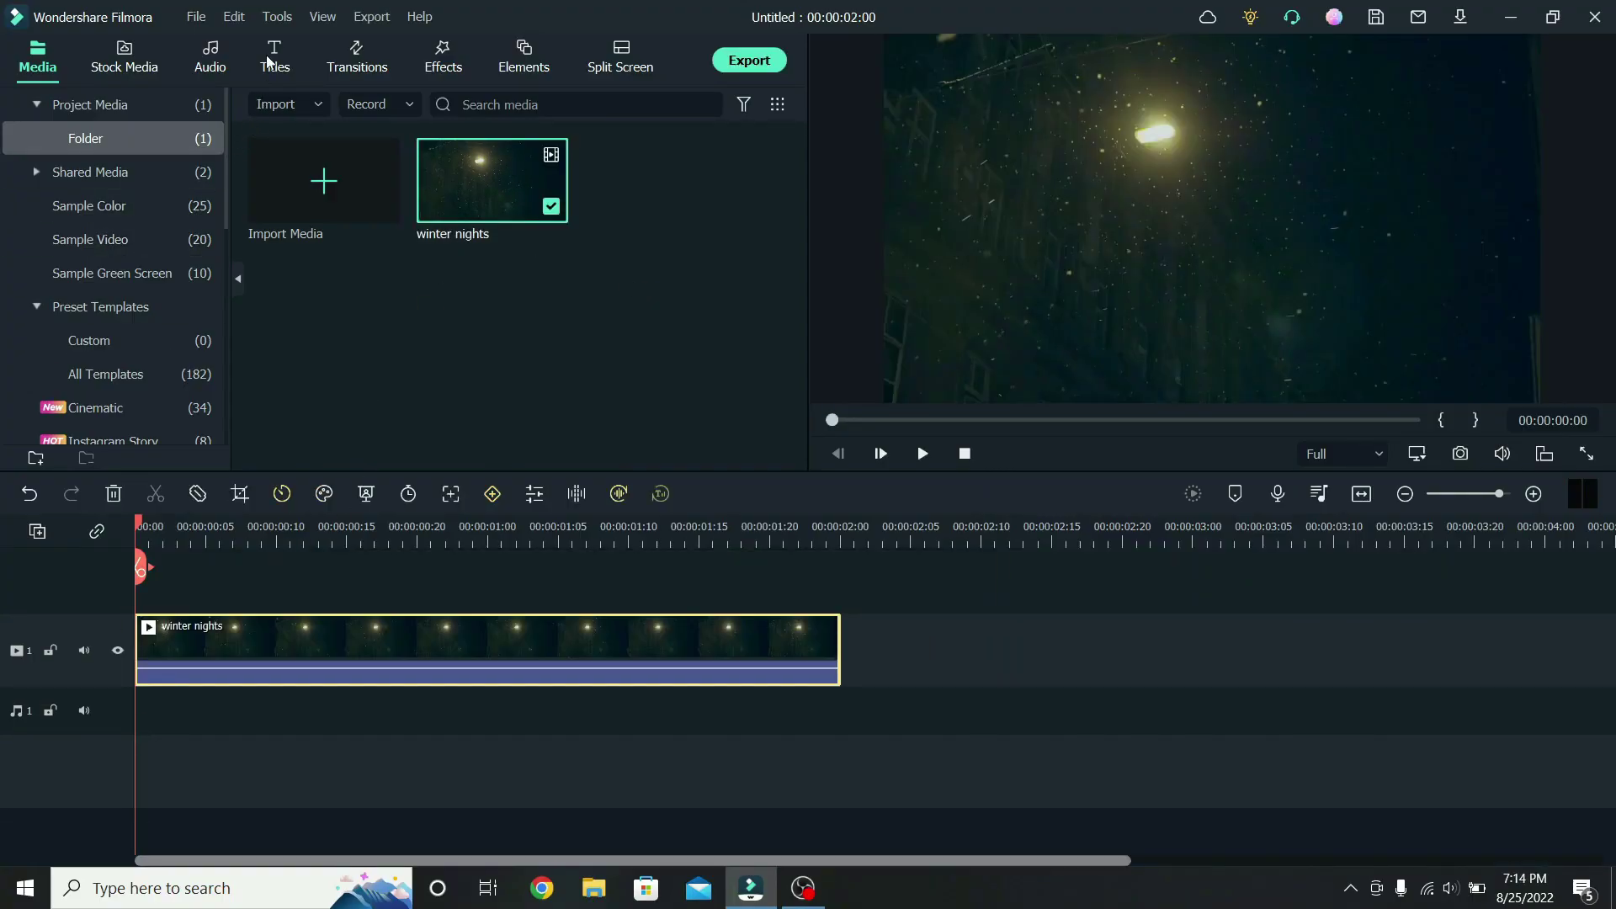
pyautogui.click(267, 61)
pyautogui.write('ault title')
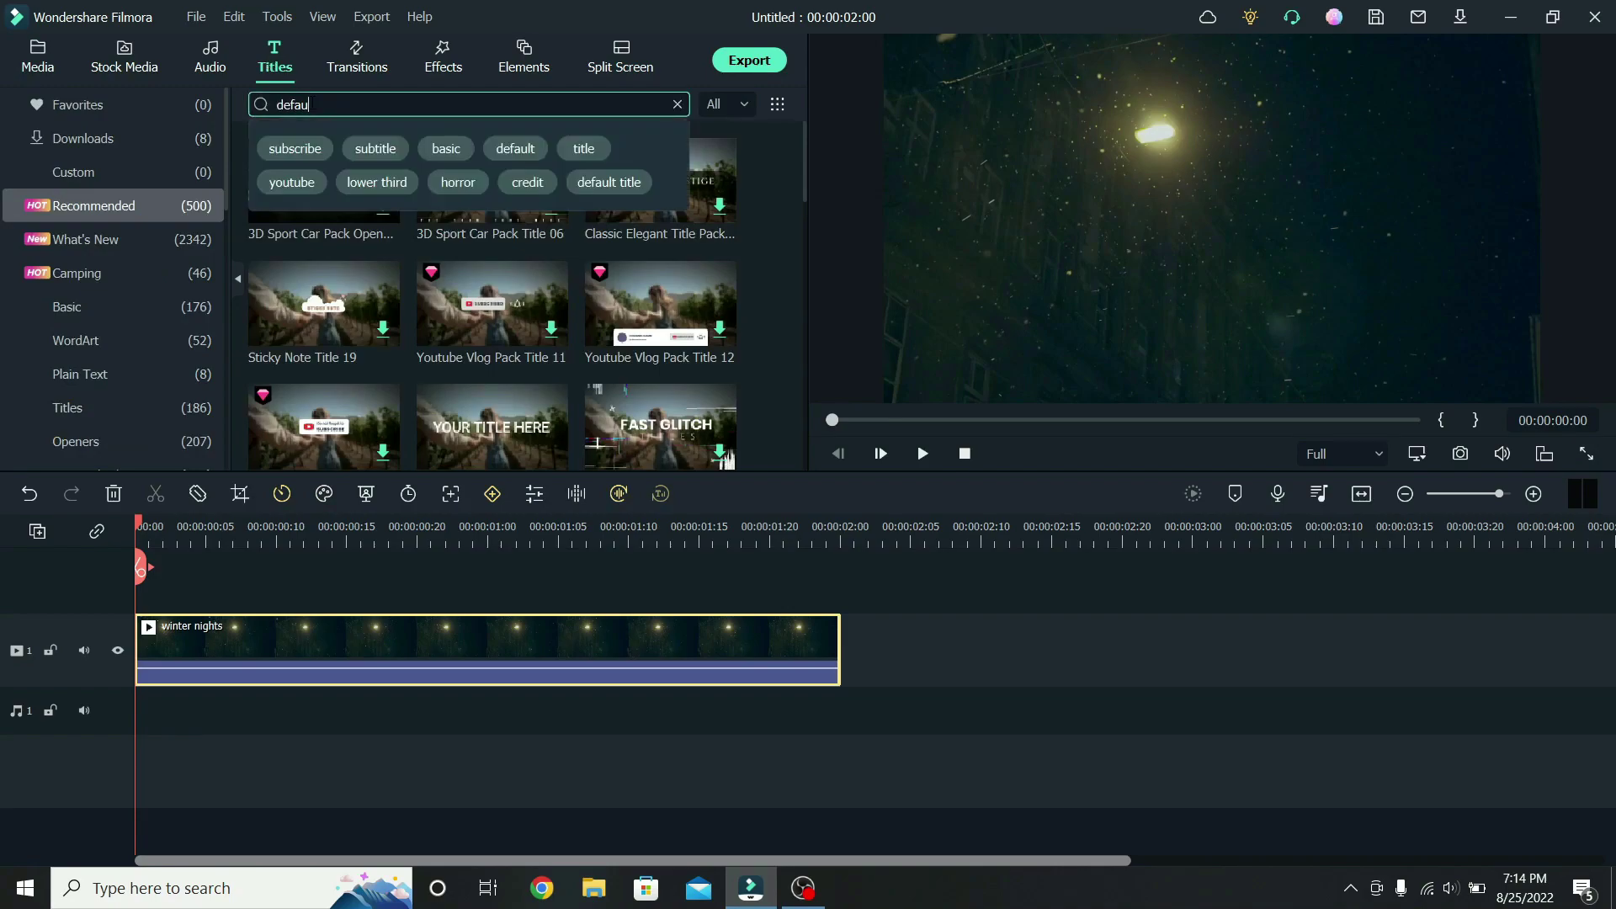
pyautogui.press('Return')
pyautogui.moveTo(324, 191); pyautogui.dragTo(842, 573)
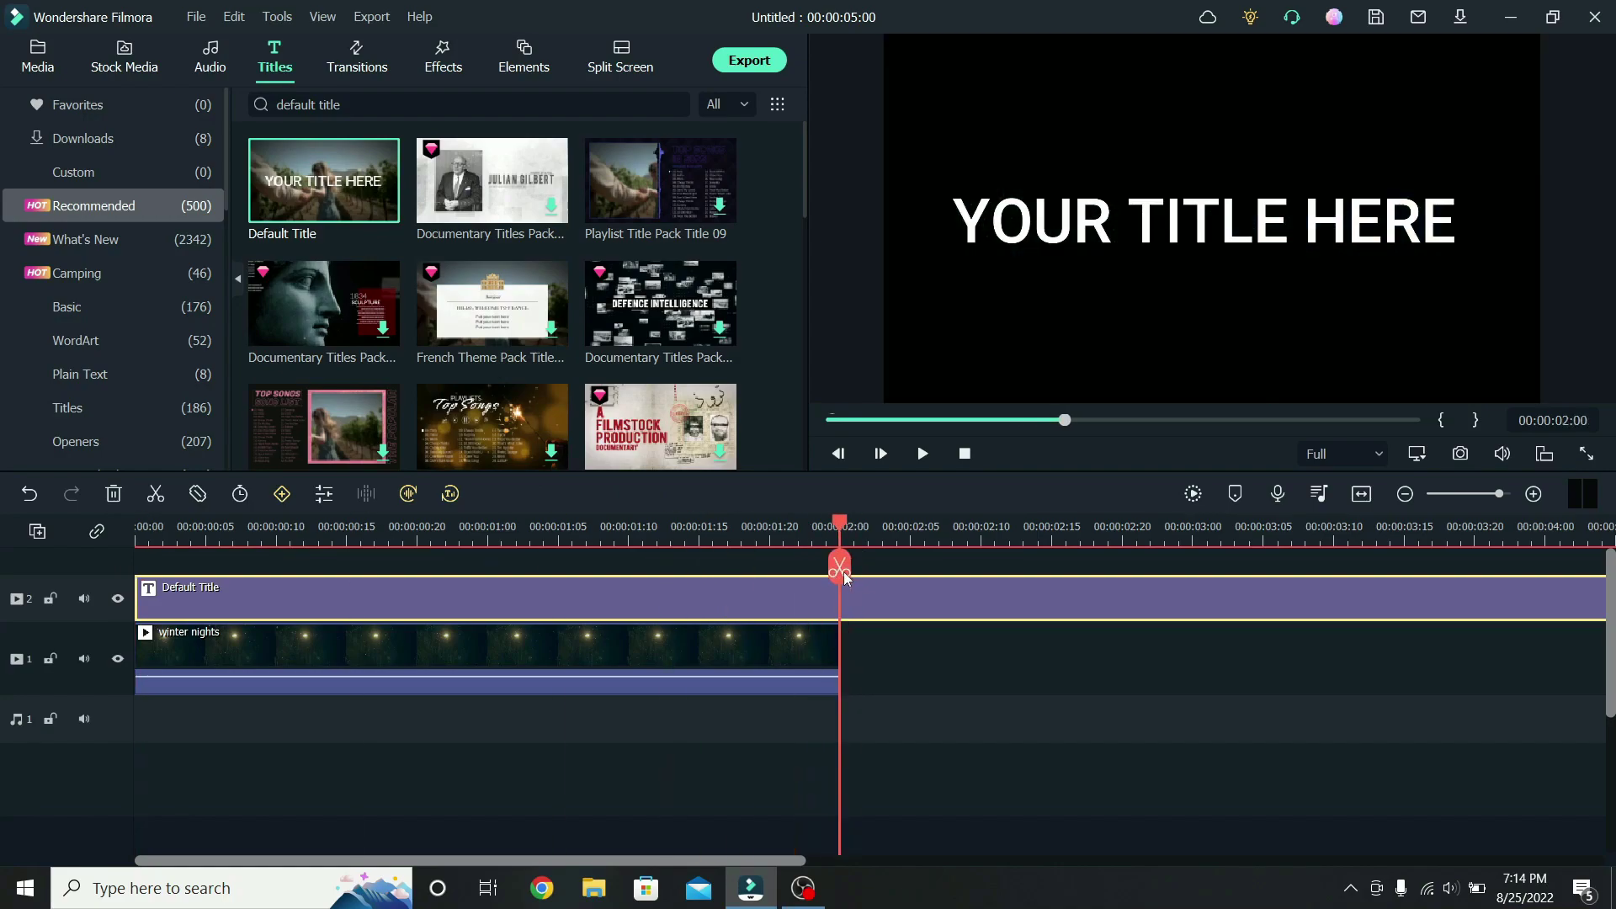
# - Trim the title to the clip's 2-second length and open it in Advanced Text Edit
pyautogui.click(841, 569)
pyautogui.rightClick(945, 599)
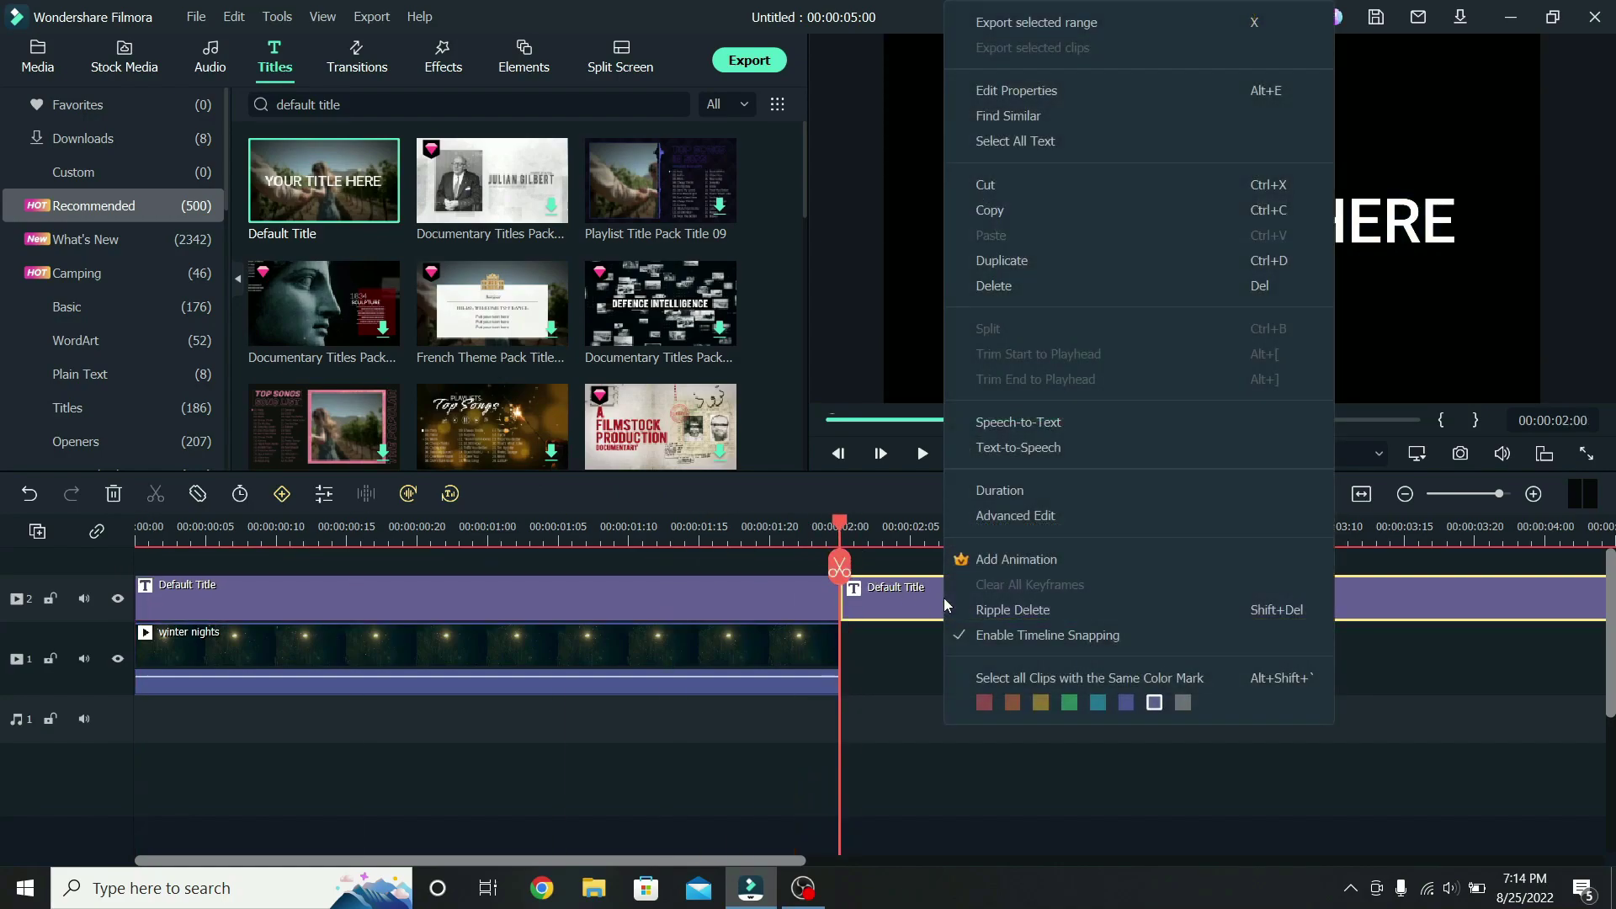
pyautogui.click(1017, 286)
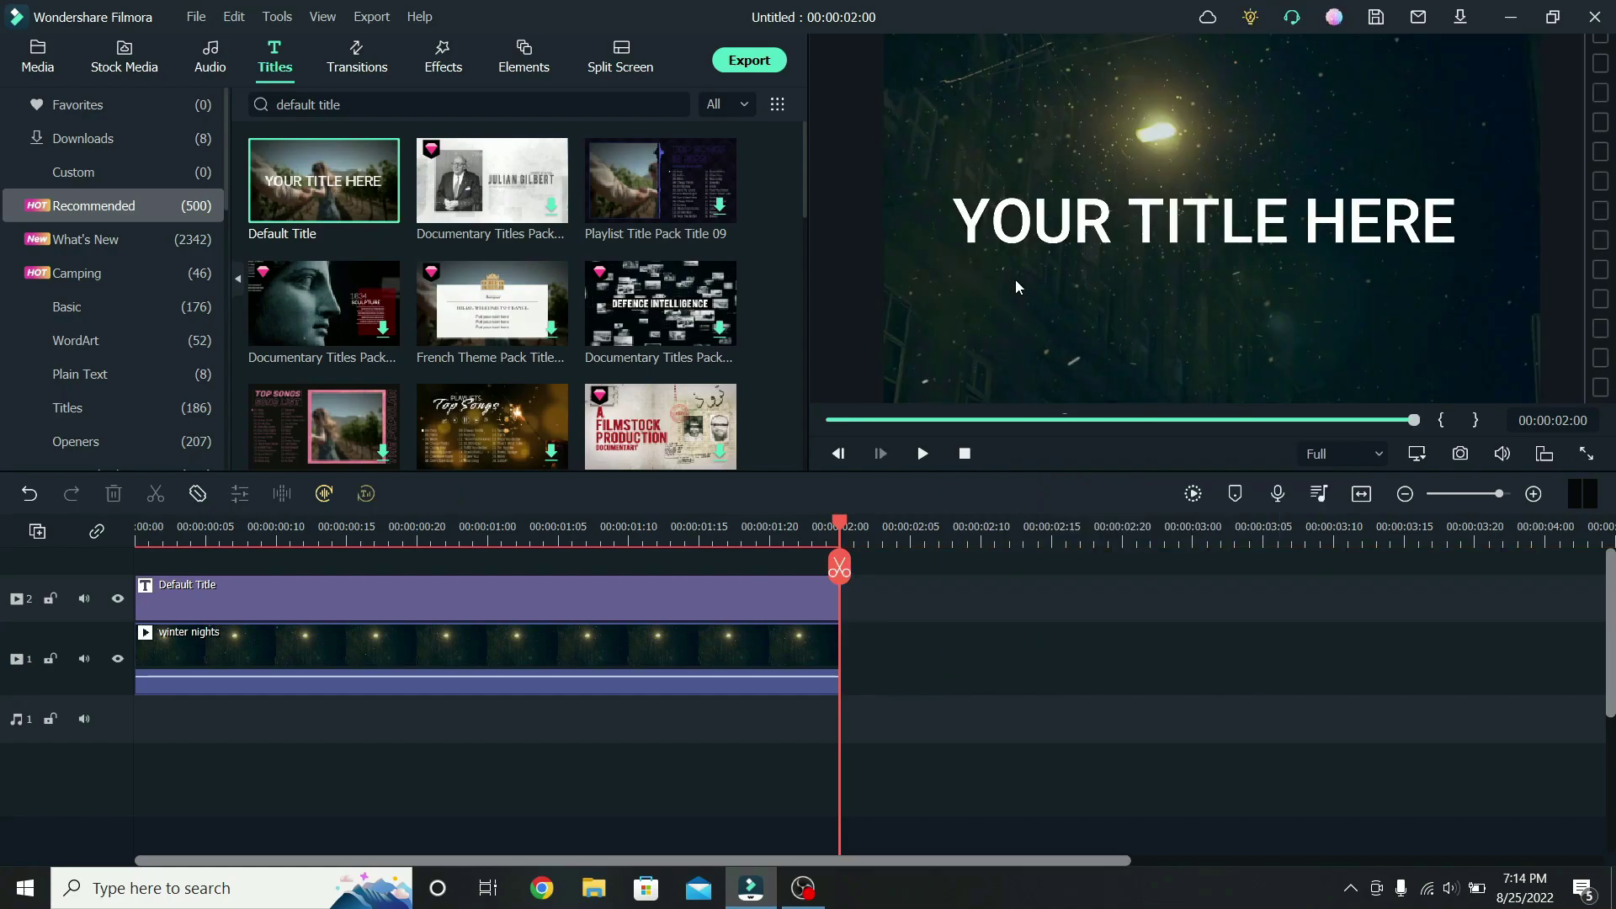
pyautogui.doubleClick(696, 593)
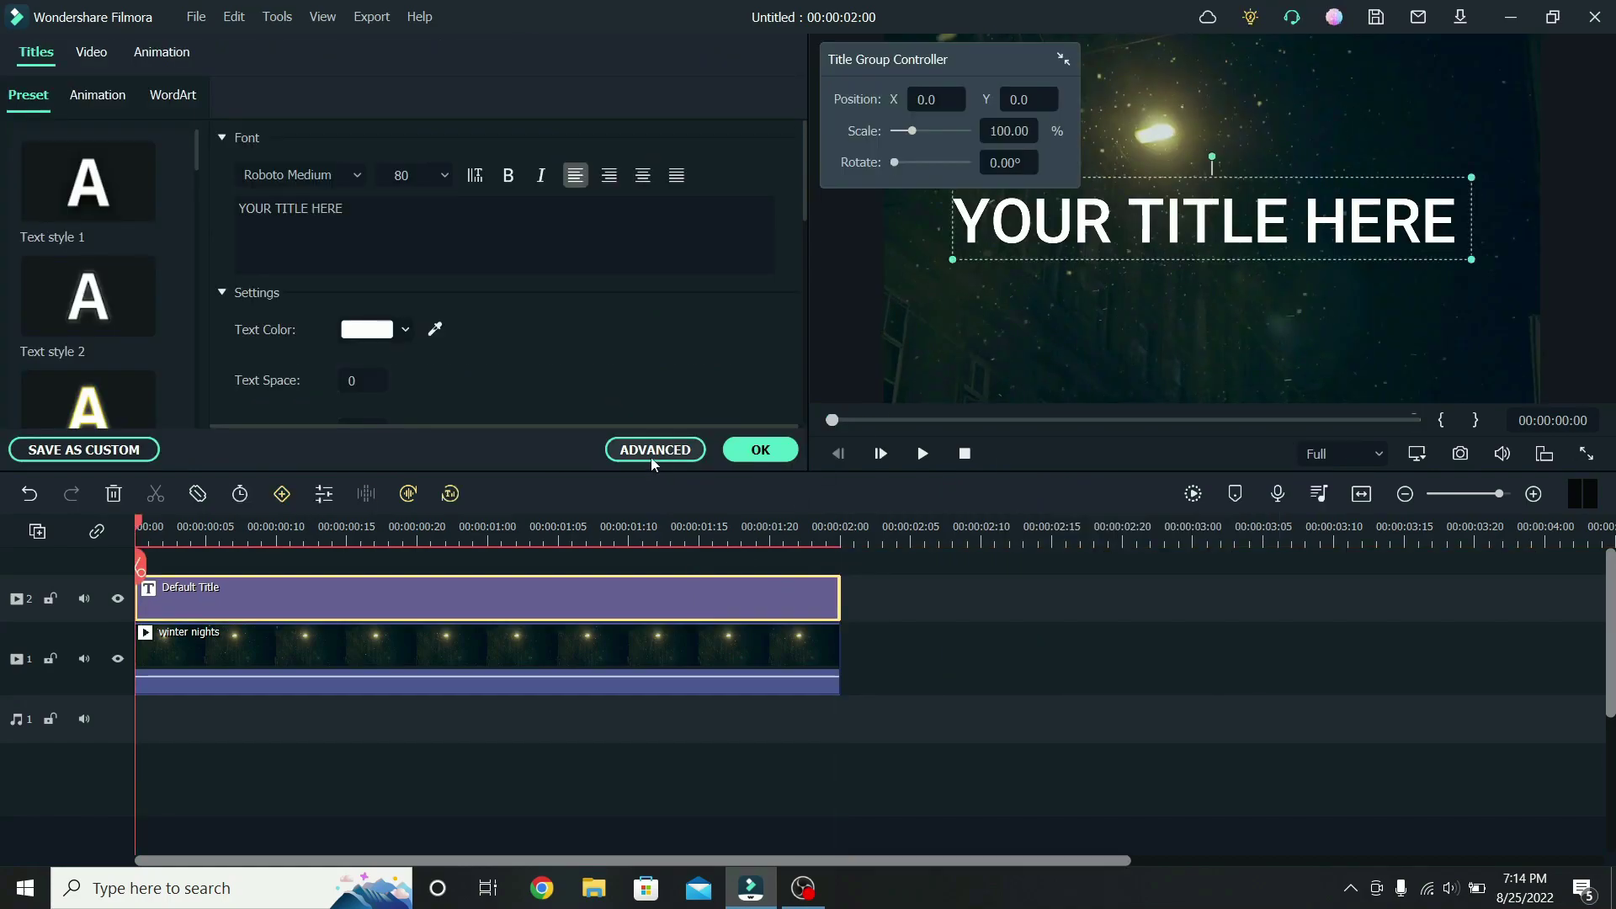
pyautogui.click(655, 449)
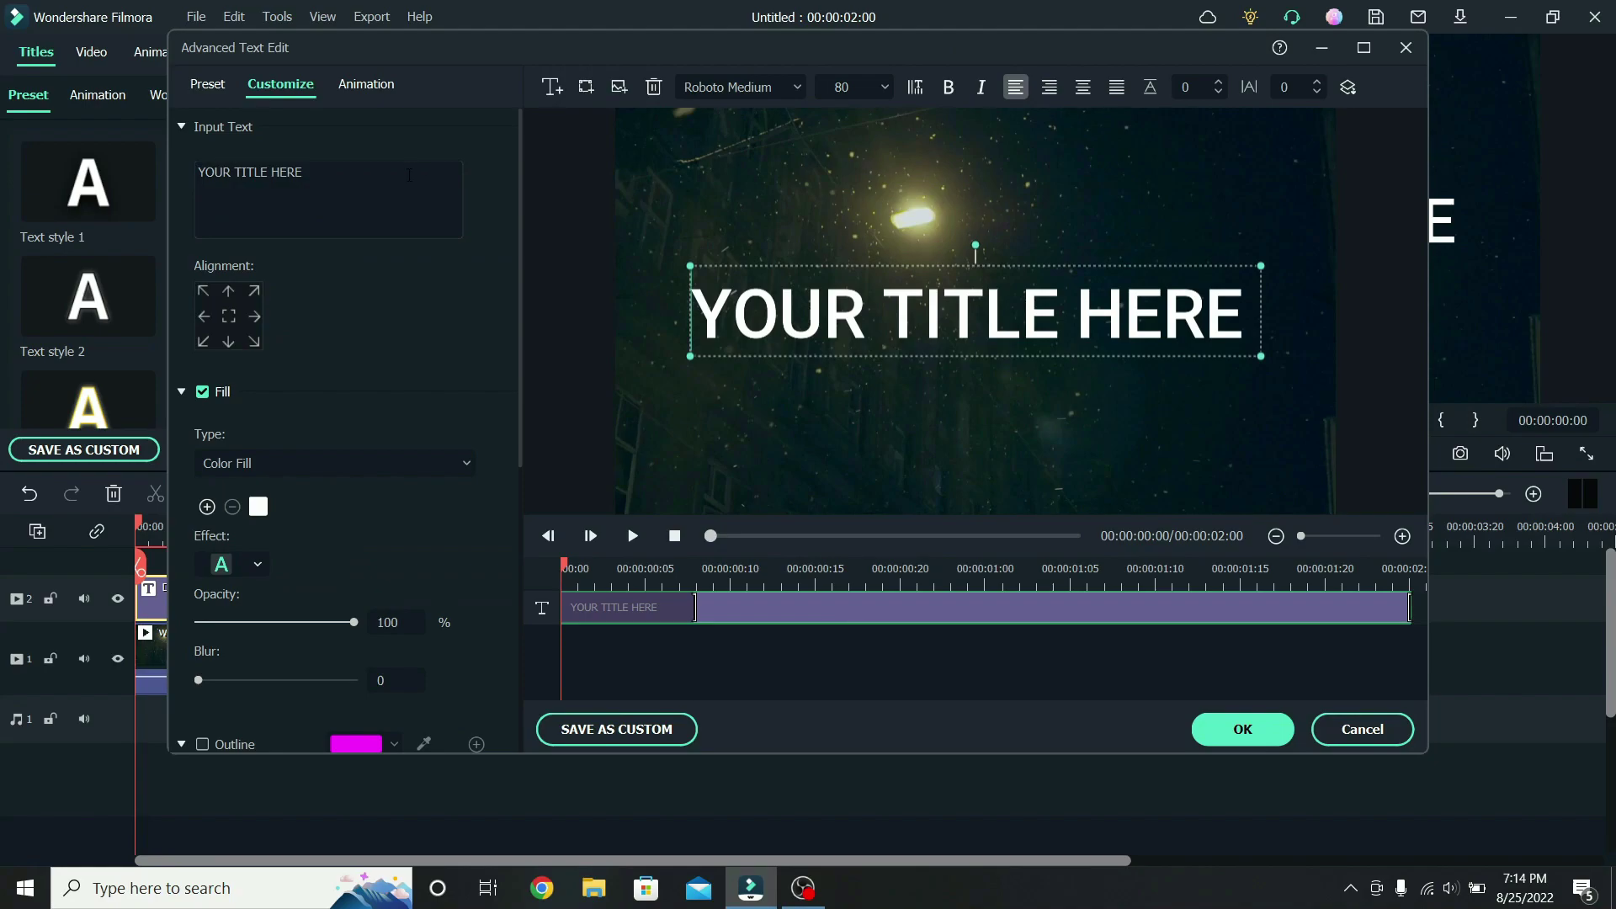
# - Retype the title as THE END with letter spacing 15 and 50% opacity, and apply it
pyautogui.click(409, 174)
pyautogui.write('THE END')
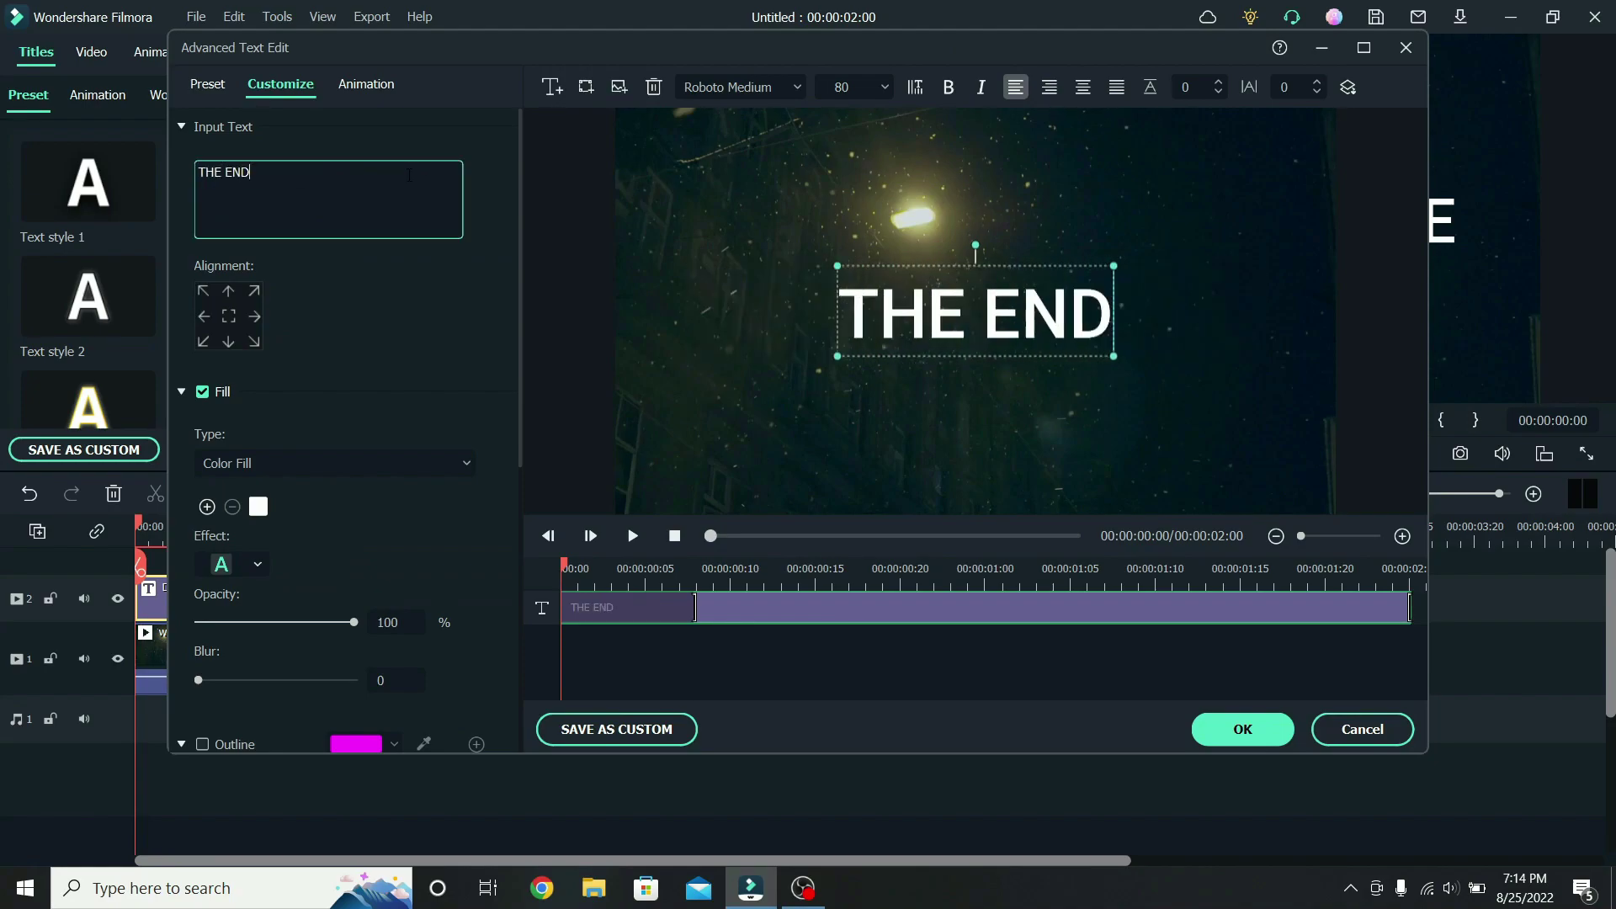
pyautogui.click(1289, 87)
pyautogui.write('15')
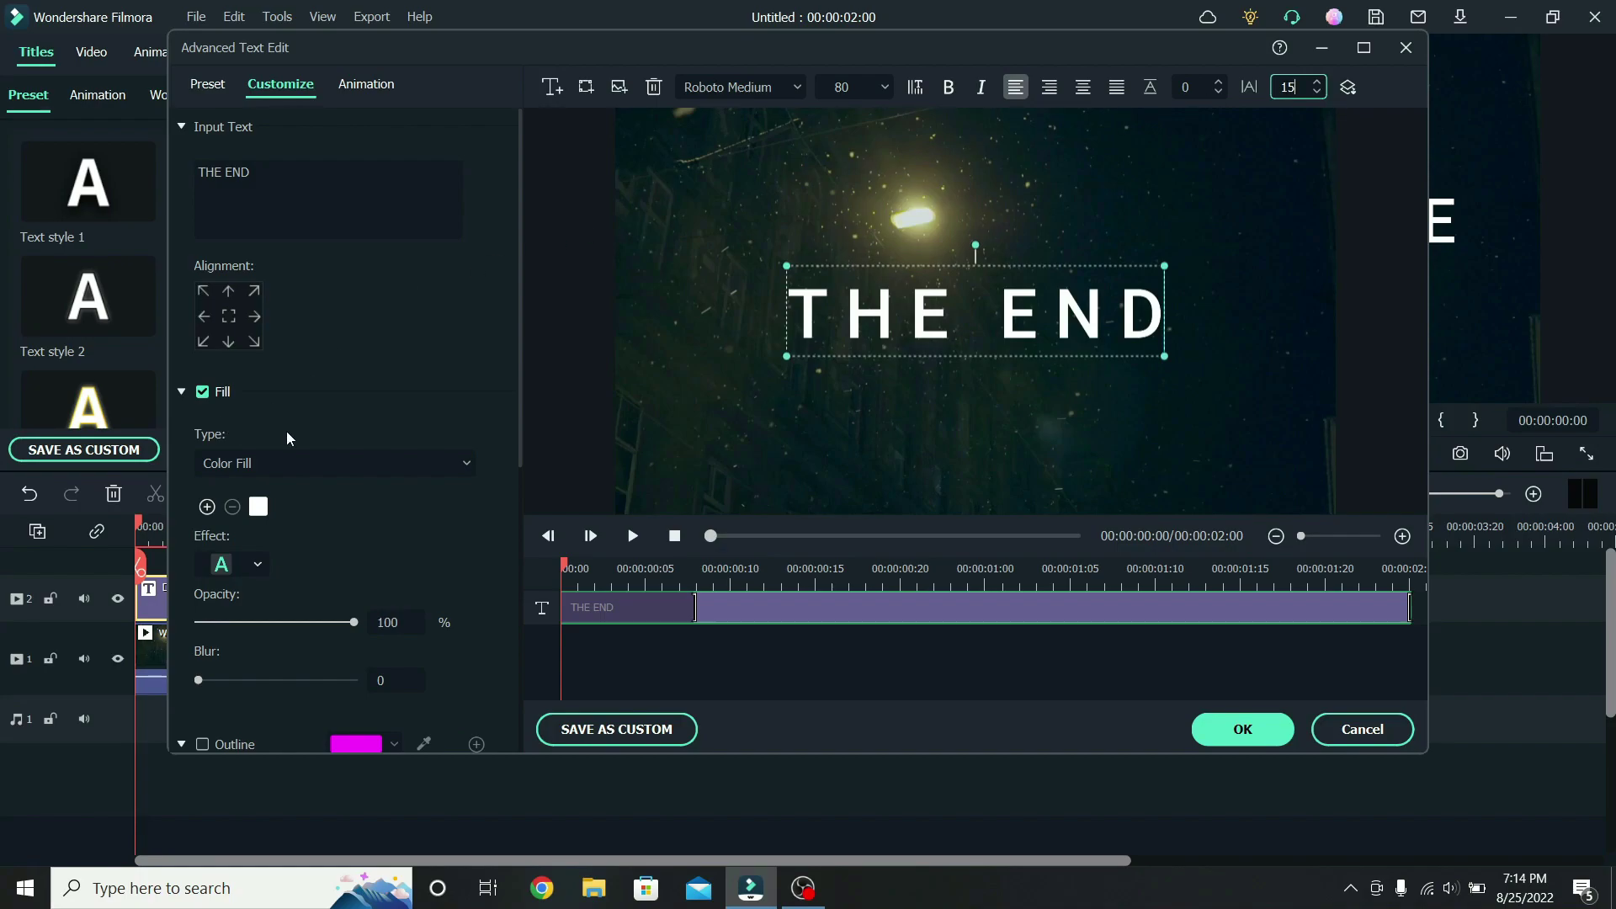
pyautogui.doubleClick(396, 623)
pyautogui.write('50')
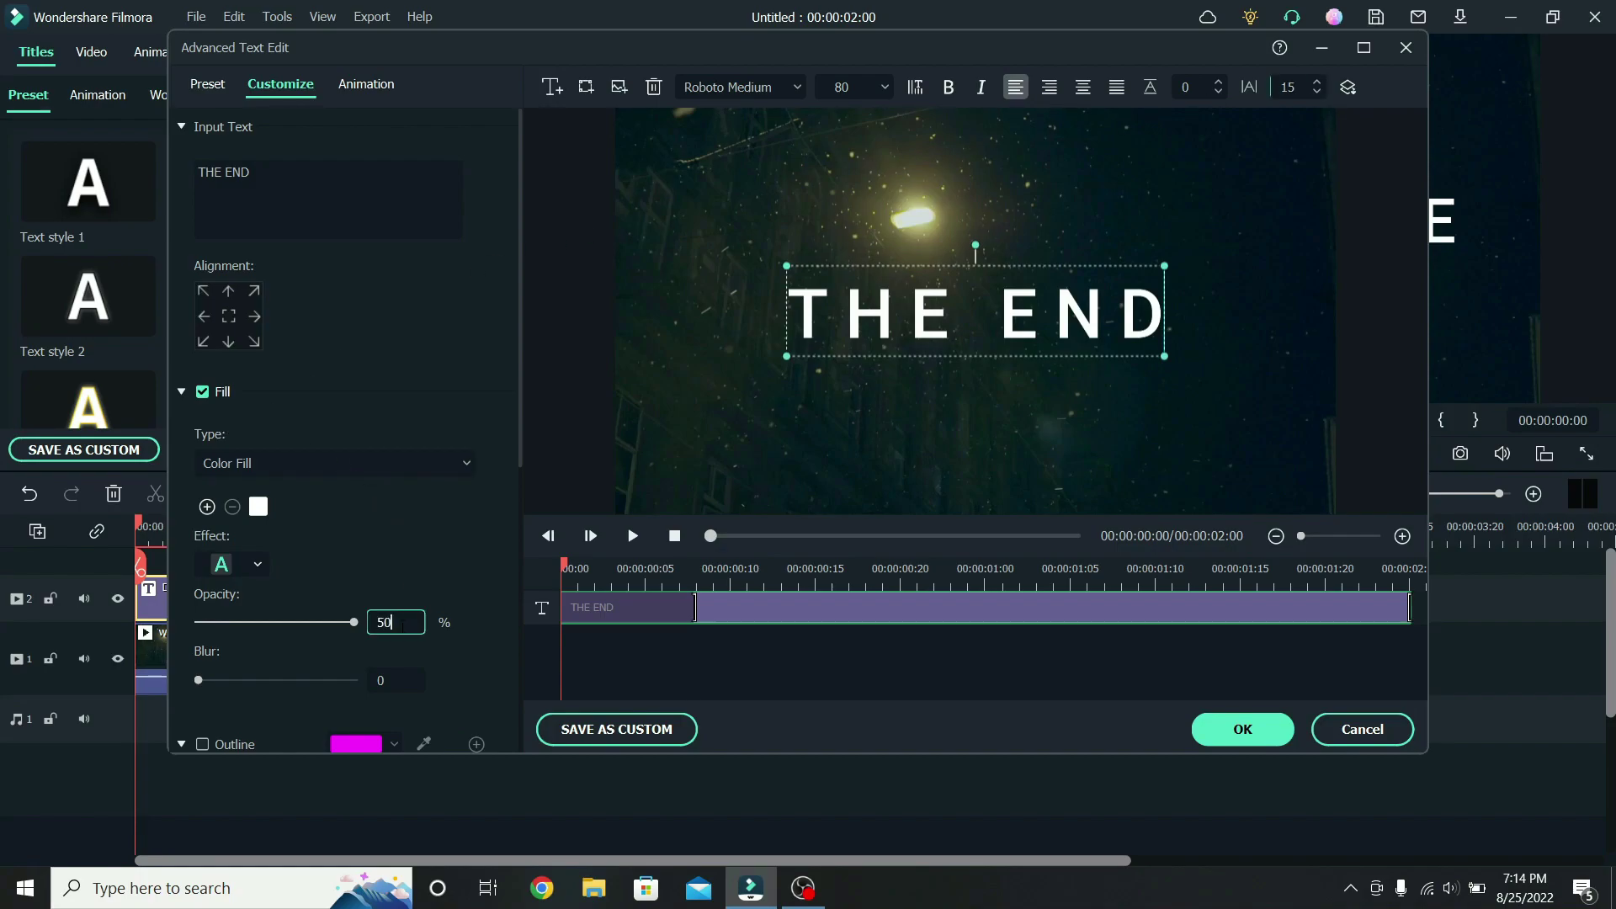
pyautogui.press('Return')
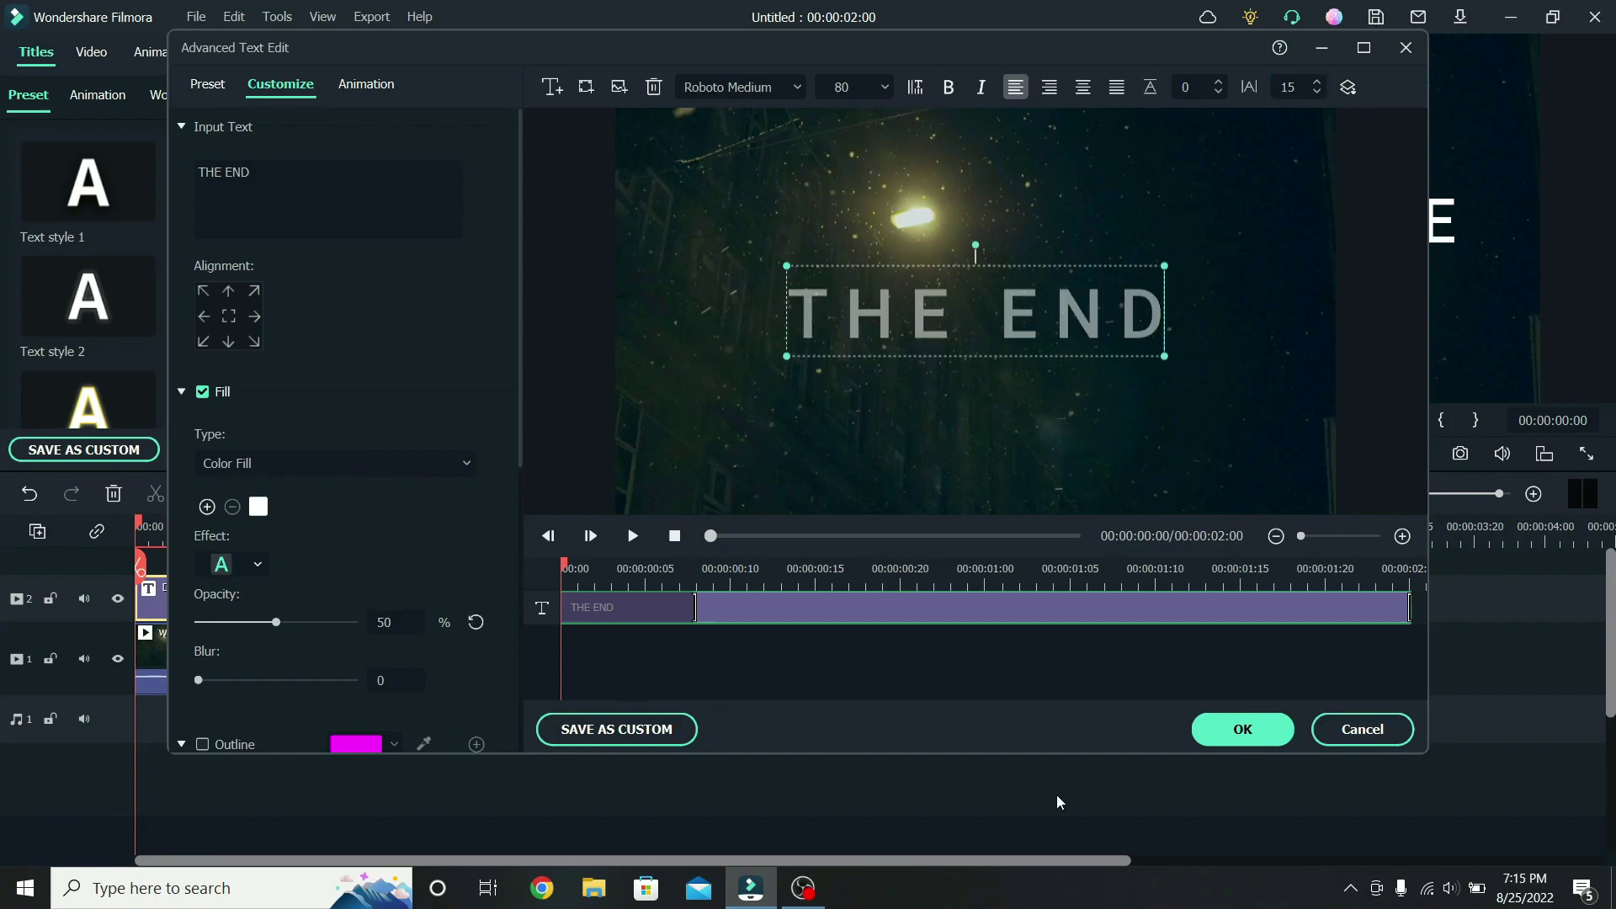
pyautogui.click(1208, 732)
pyautogui.rightClick(764, 588)
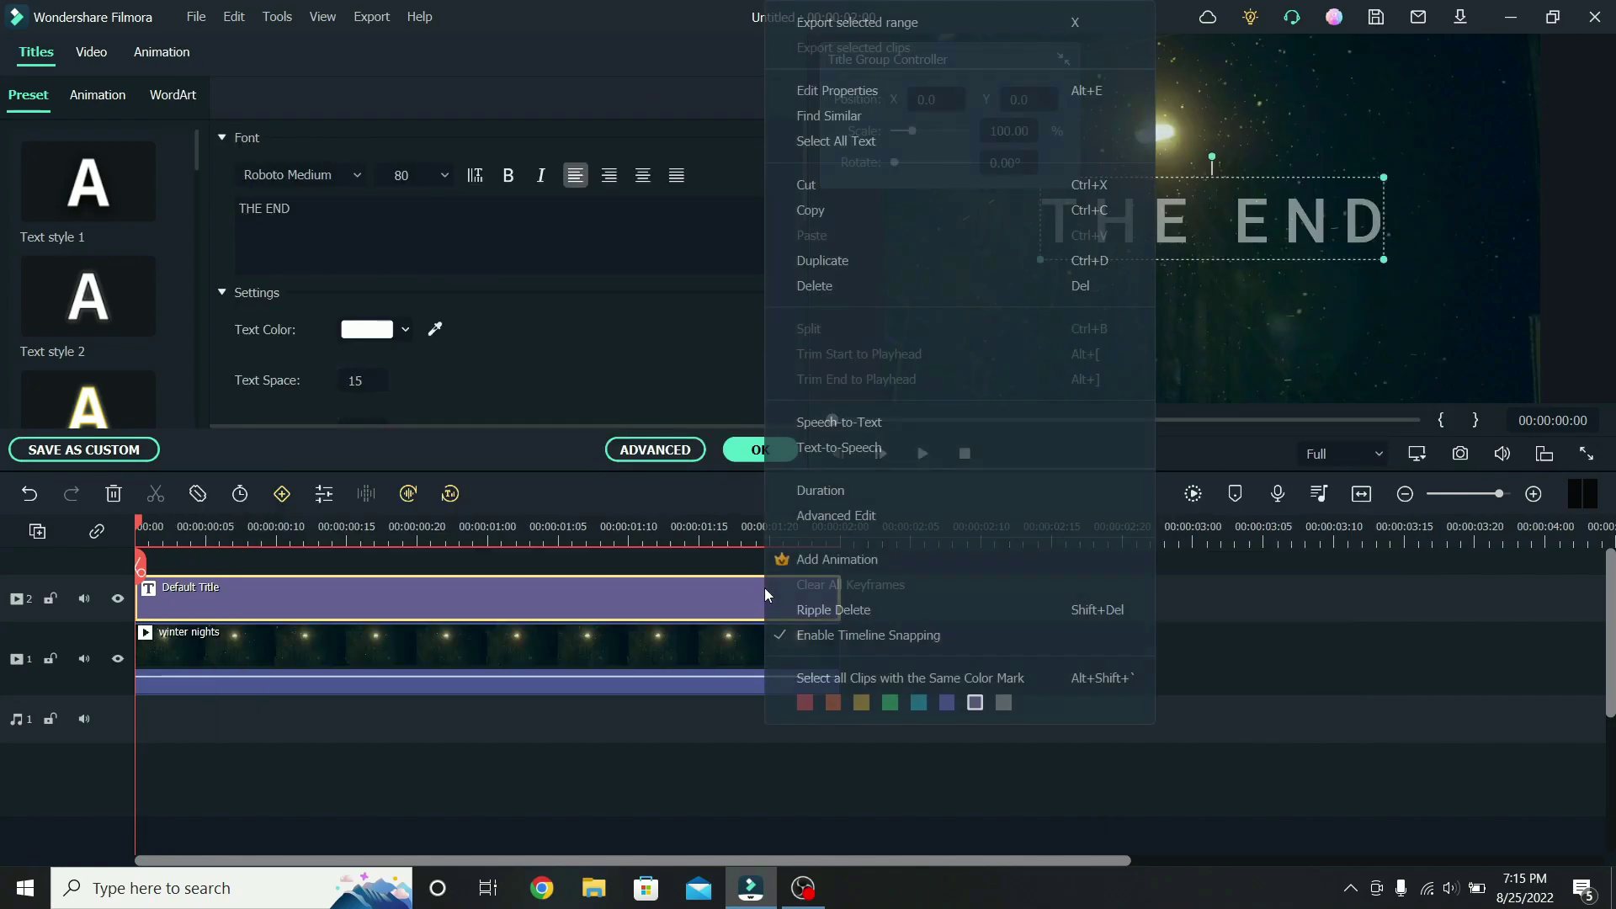
# - Paste a copy of the THE END title onto empty track 3 and set its opacity to 100%
pyautogui.click(836, 212)
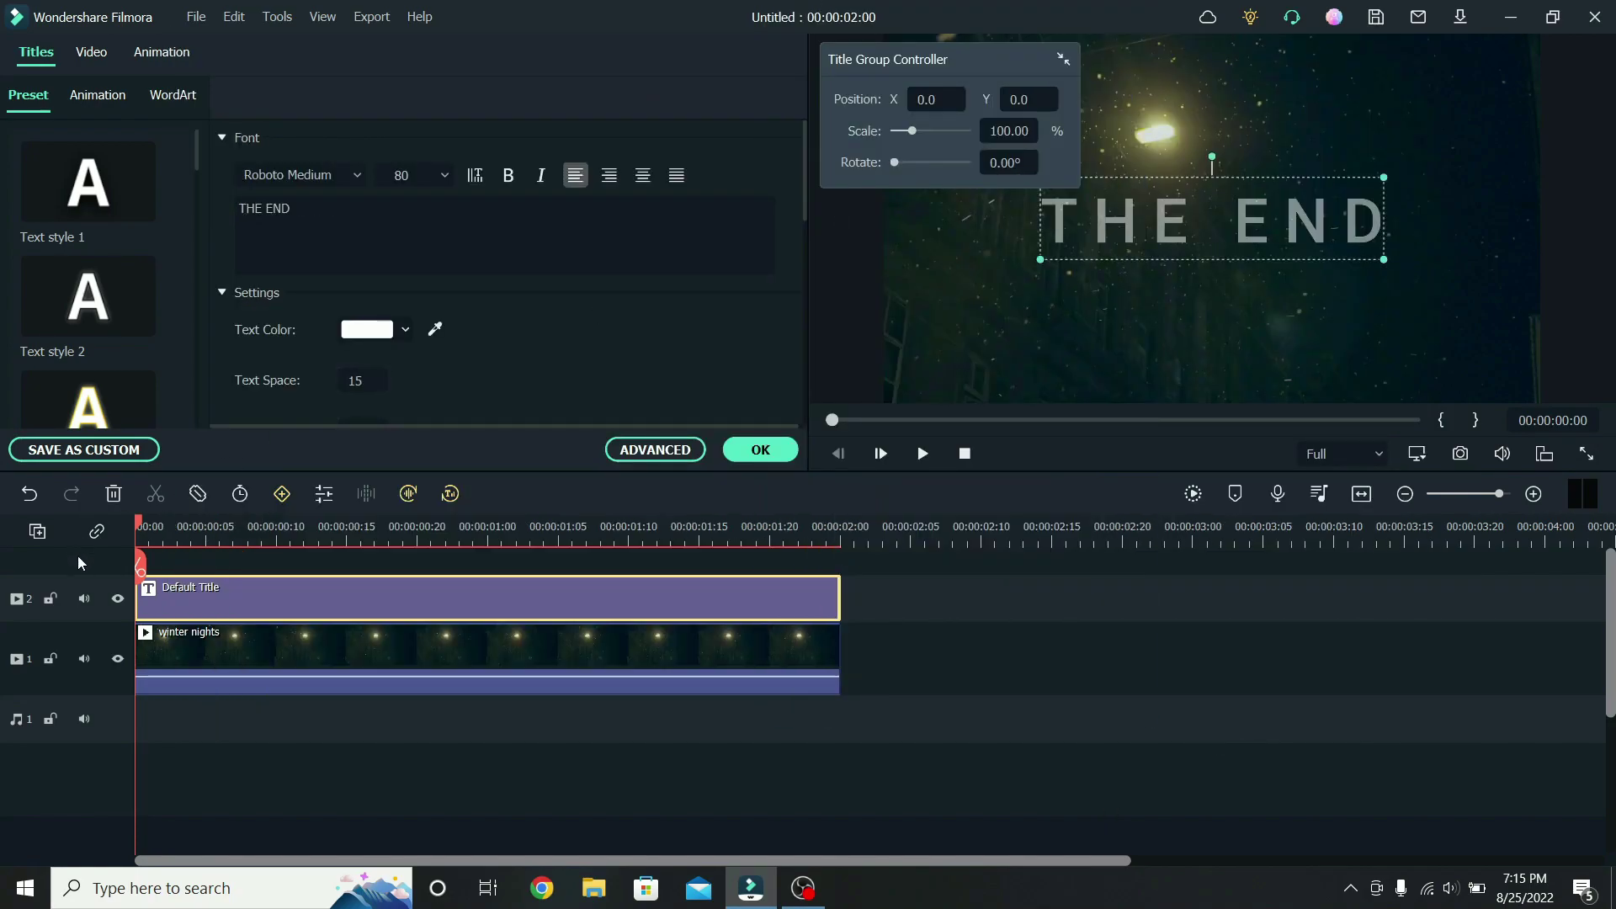
pyautogui.rightClick(189, 560)
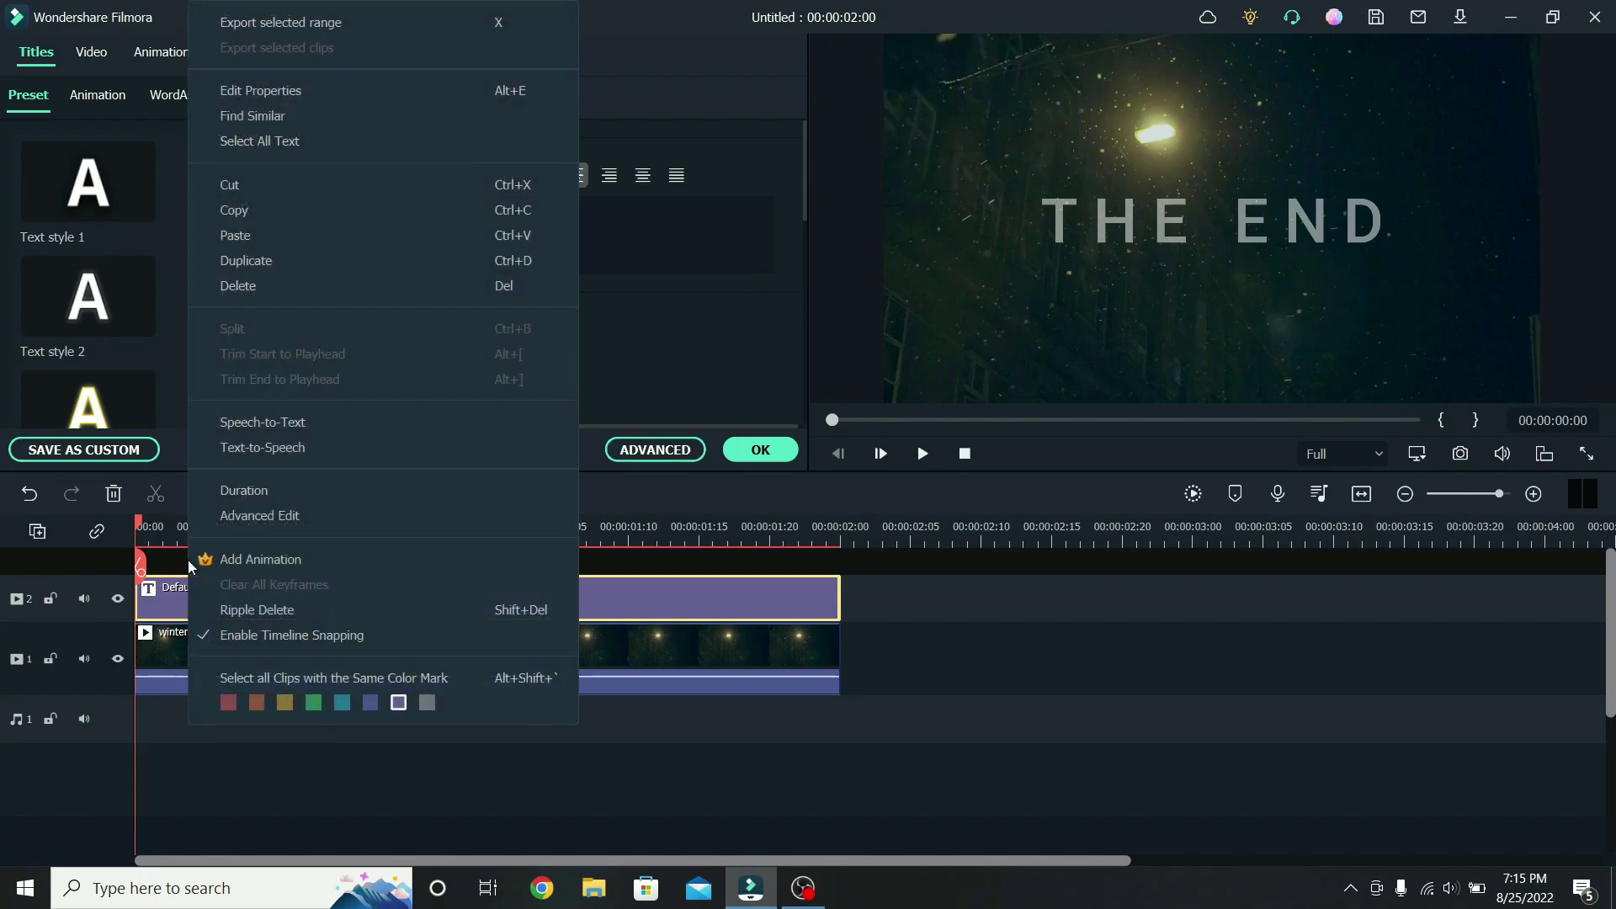
pyautogui.click(239, 239)
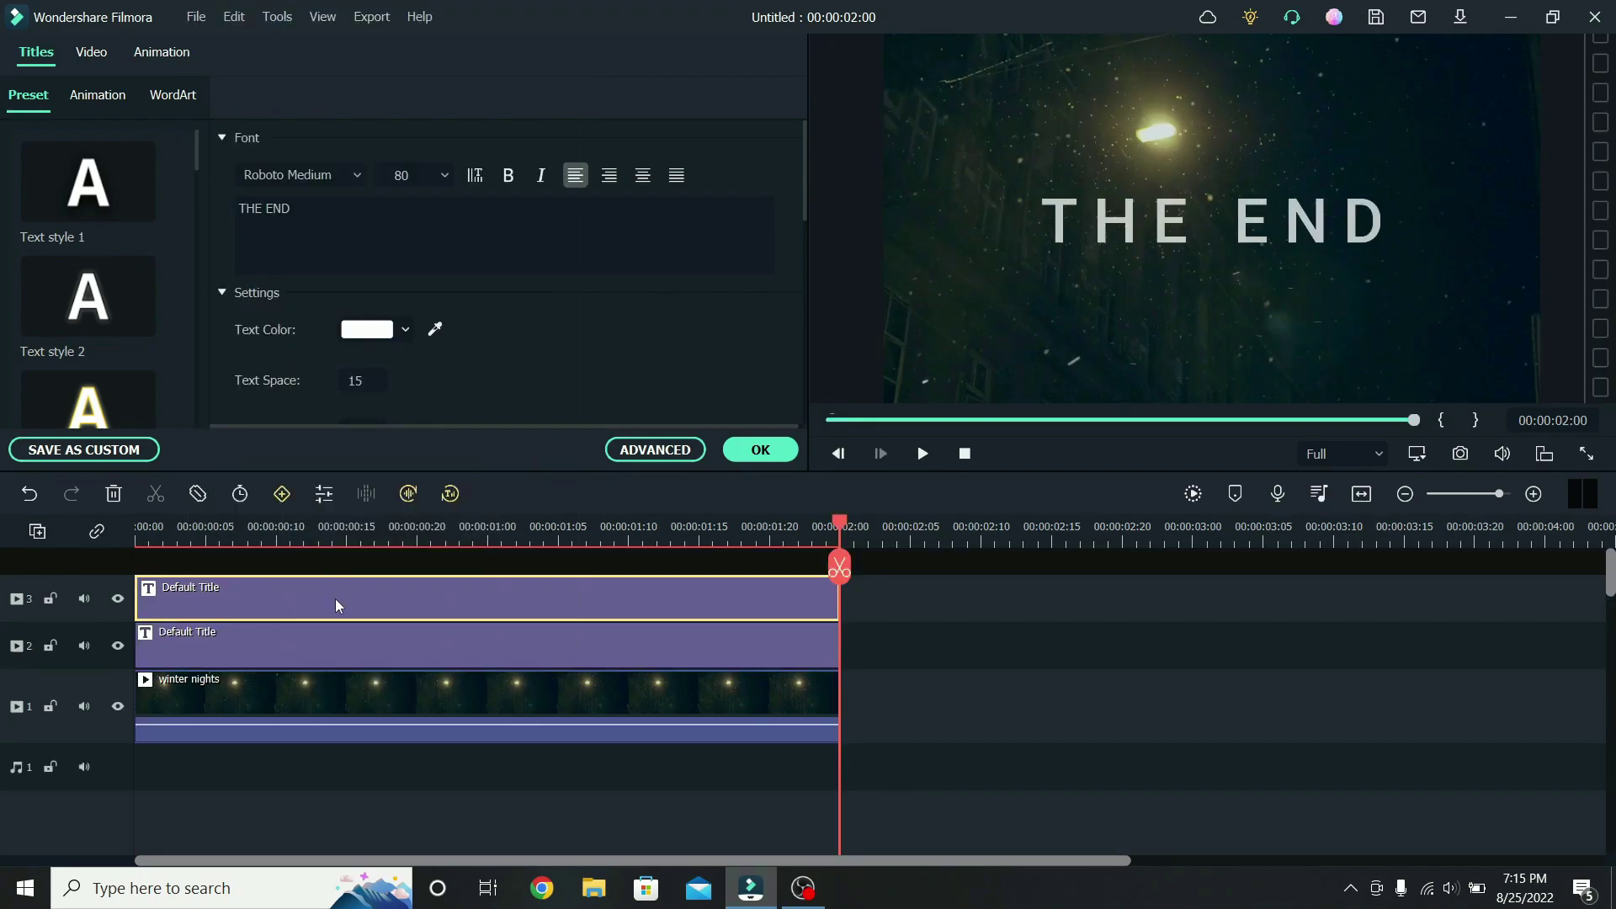
pyautogui.click(624, 447)
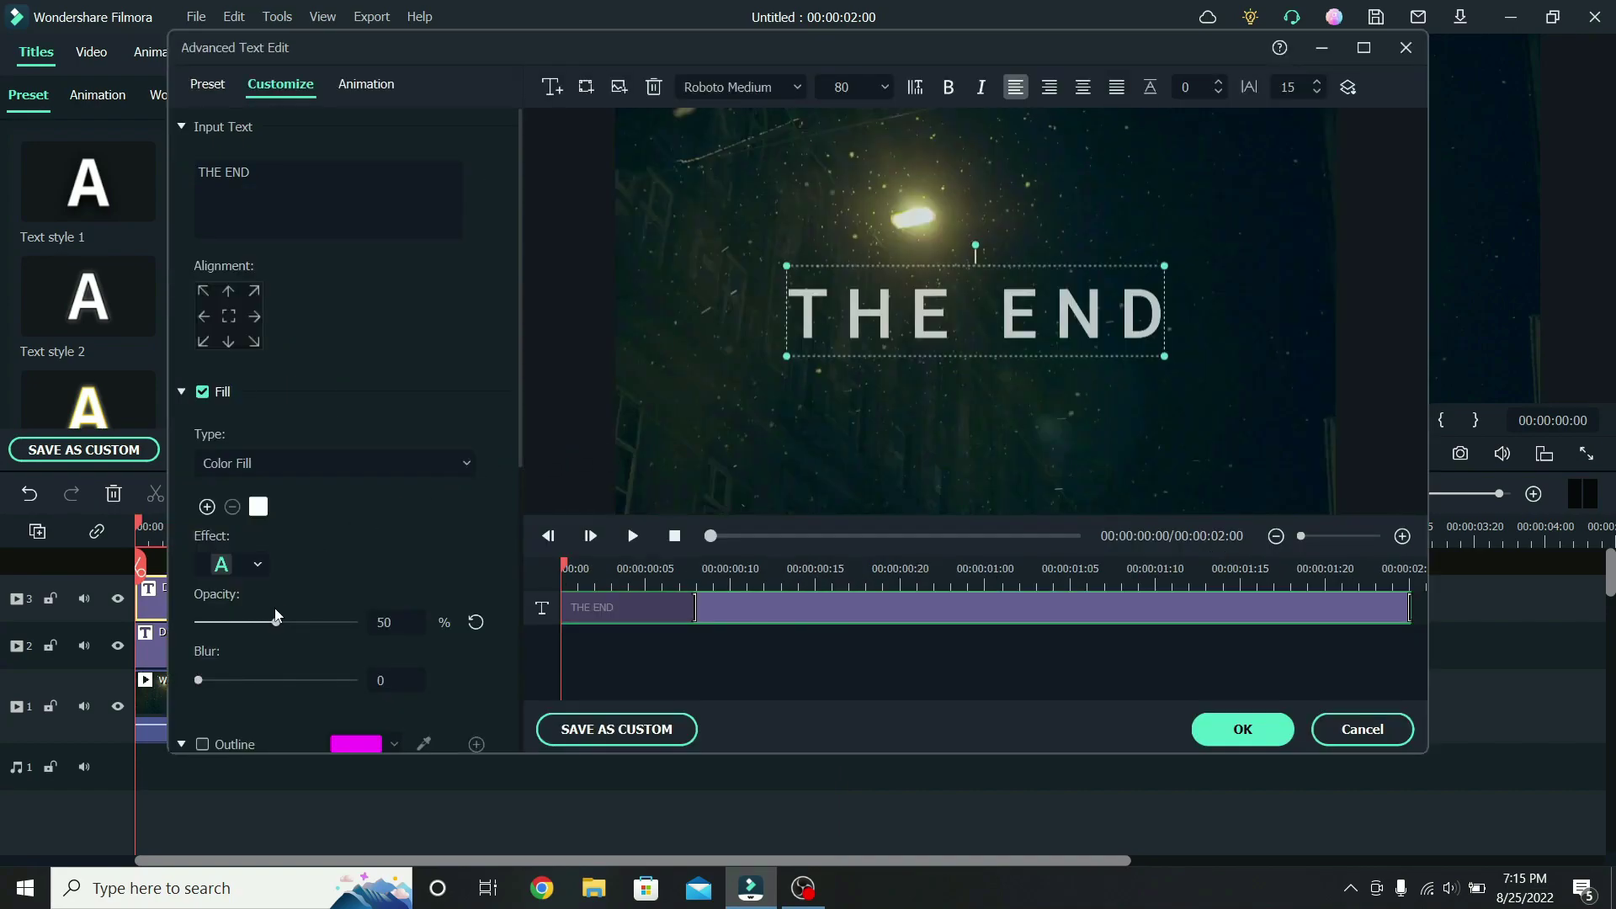
pyautogui.moveTo(277, 623); pyautogui.dragTo(374, 627)
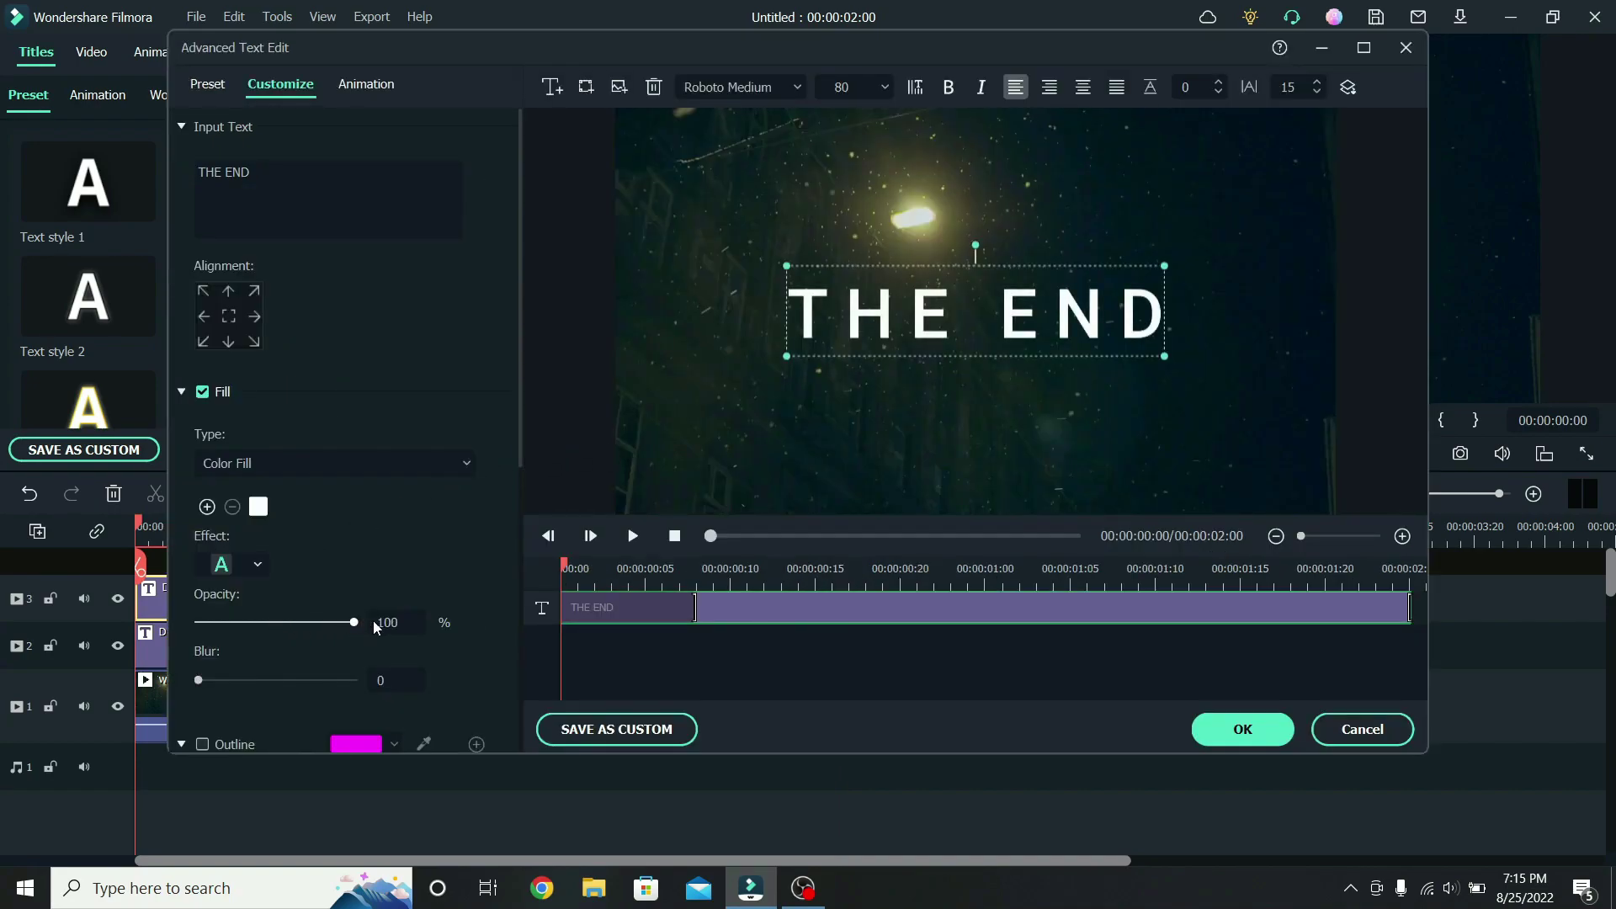
# - Apply String Blur to the top THE END copy, stretch its in/out phases, and play it back
pyautogui.click(367, 84)
pyautogui.moveTo(422, 392)
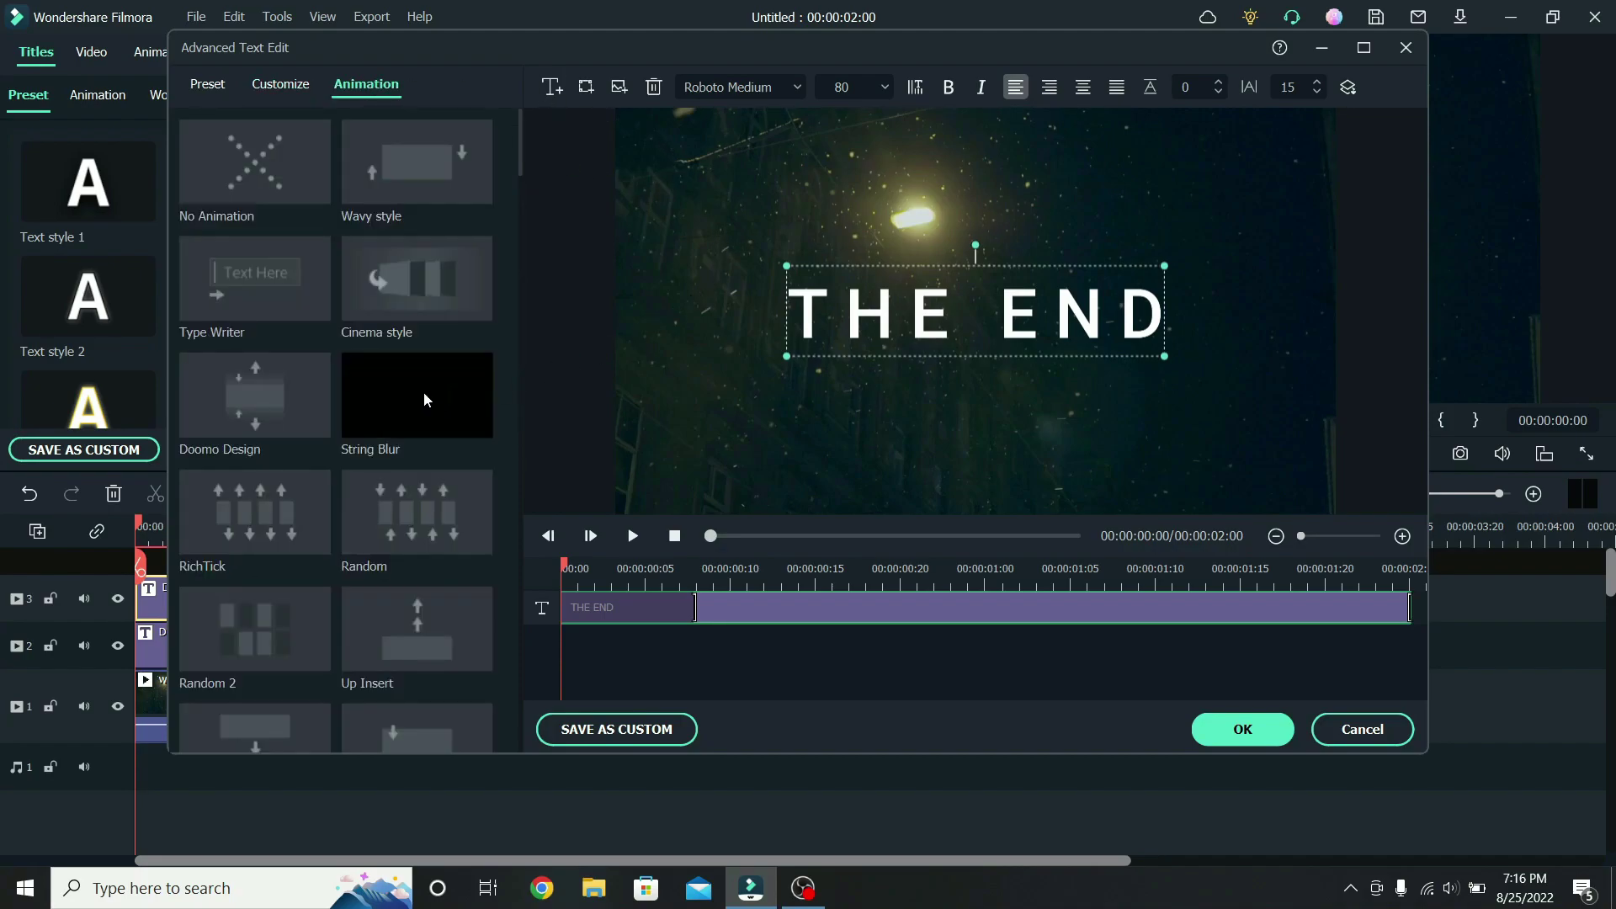
pyautogui.doubleClick(422, 391)
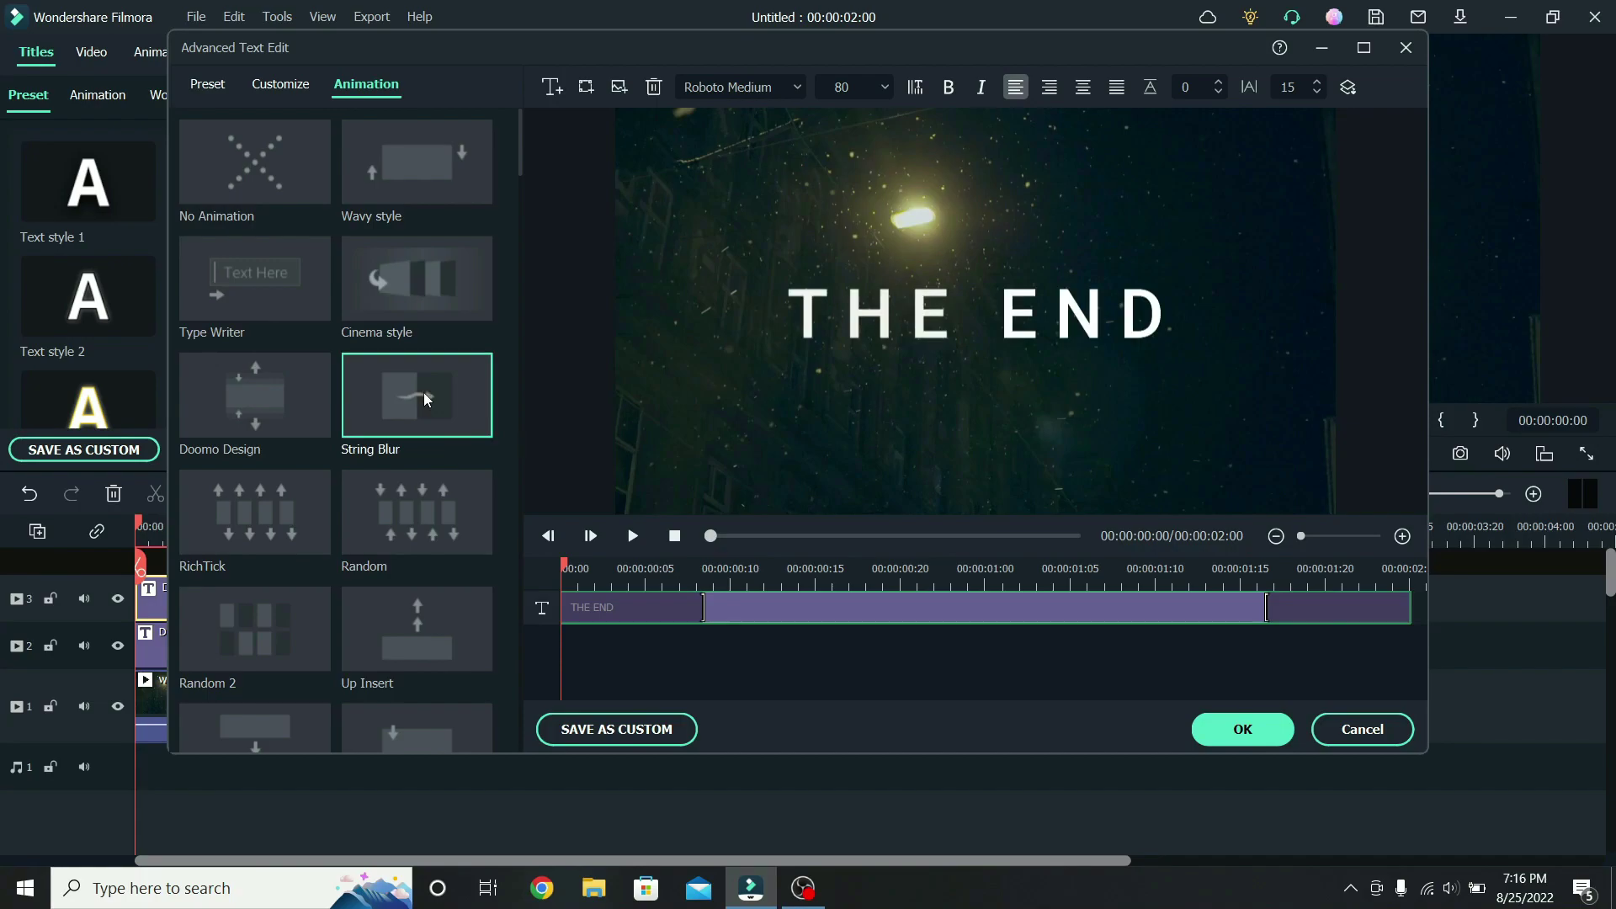
pyautogui.click(633, 539)
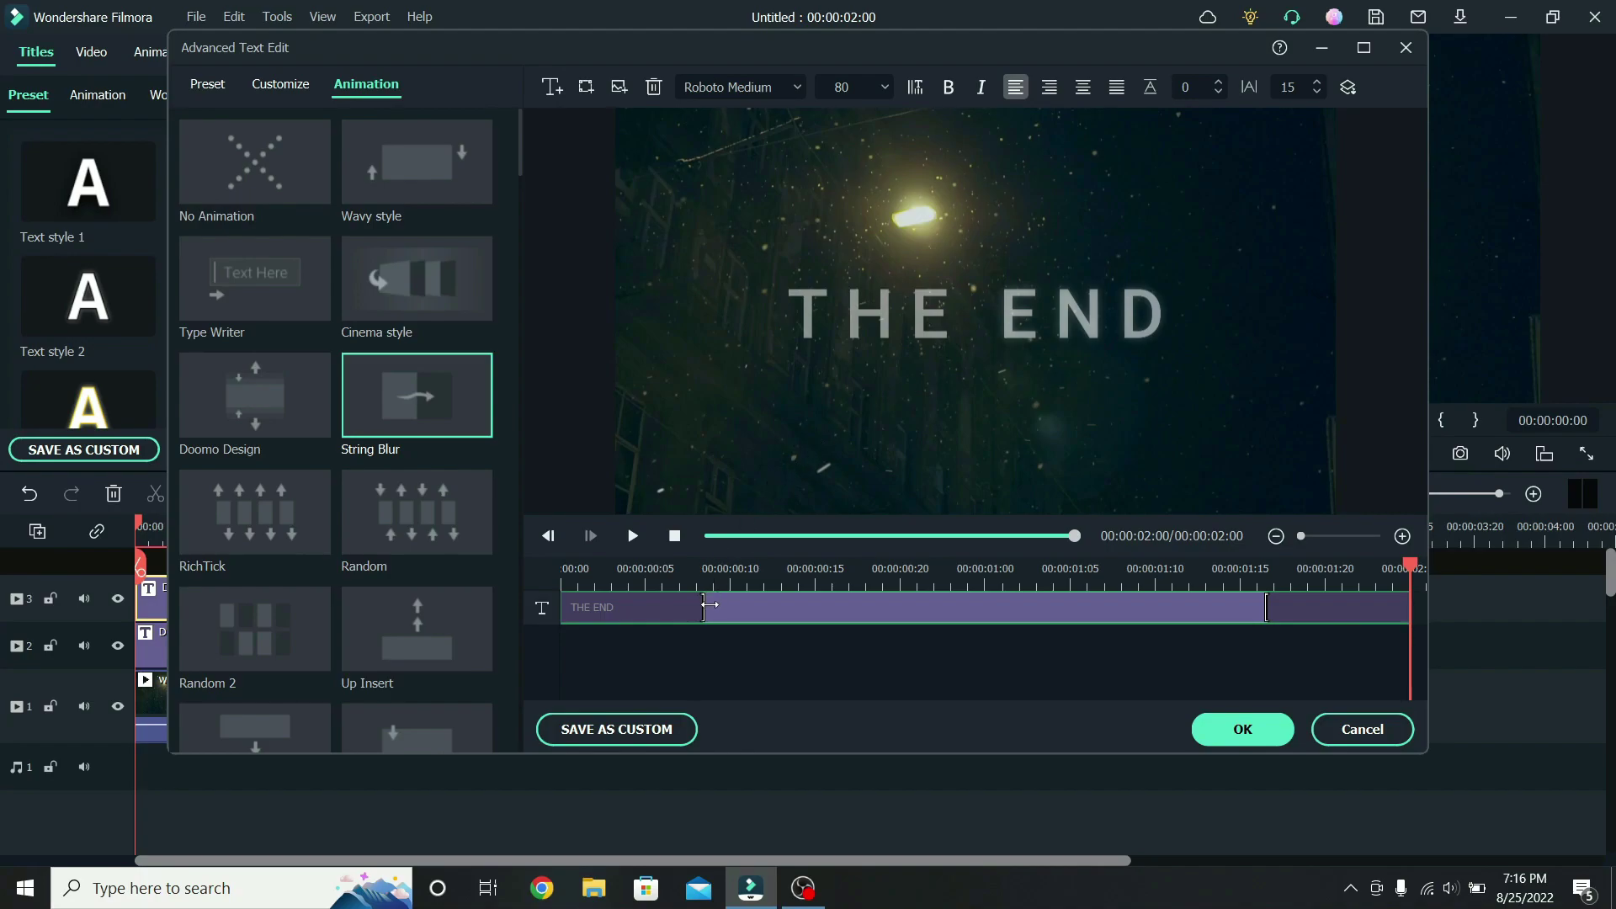
pyautogui.moveTo(707, 608); pyautogui.dragTo(974, 605)
pyautogui.moveTo(1266, 607); pyautogui.dragTo(1007, 603)
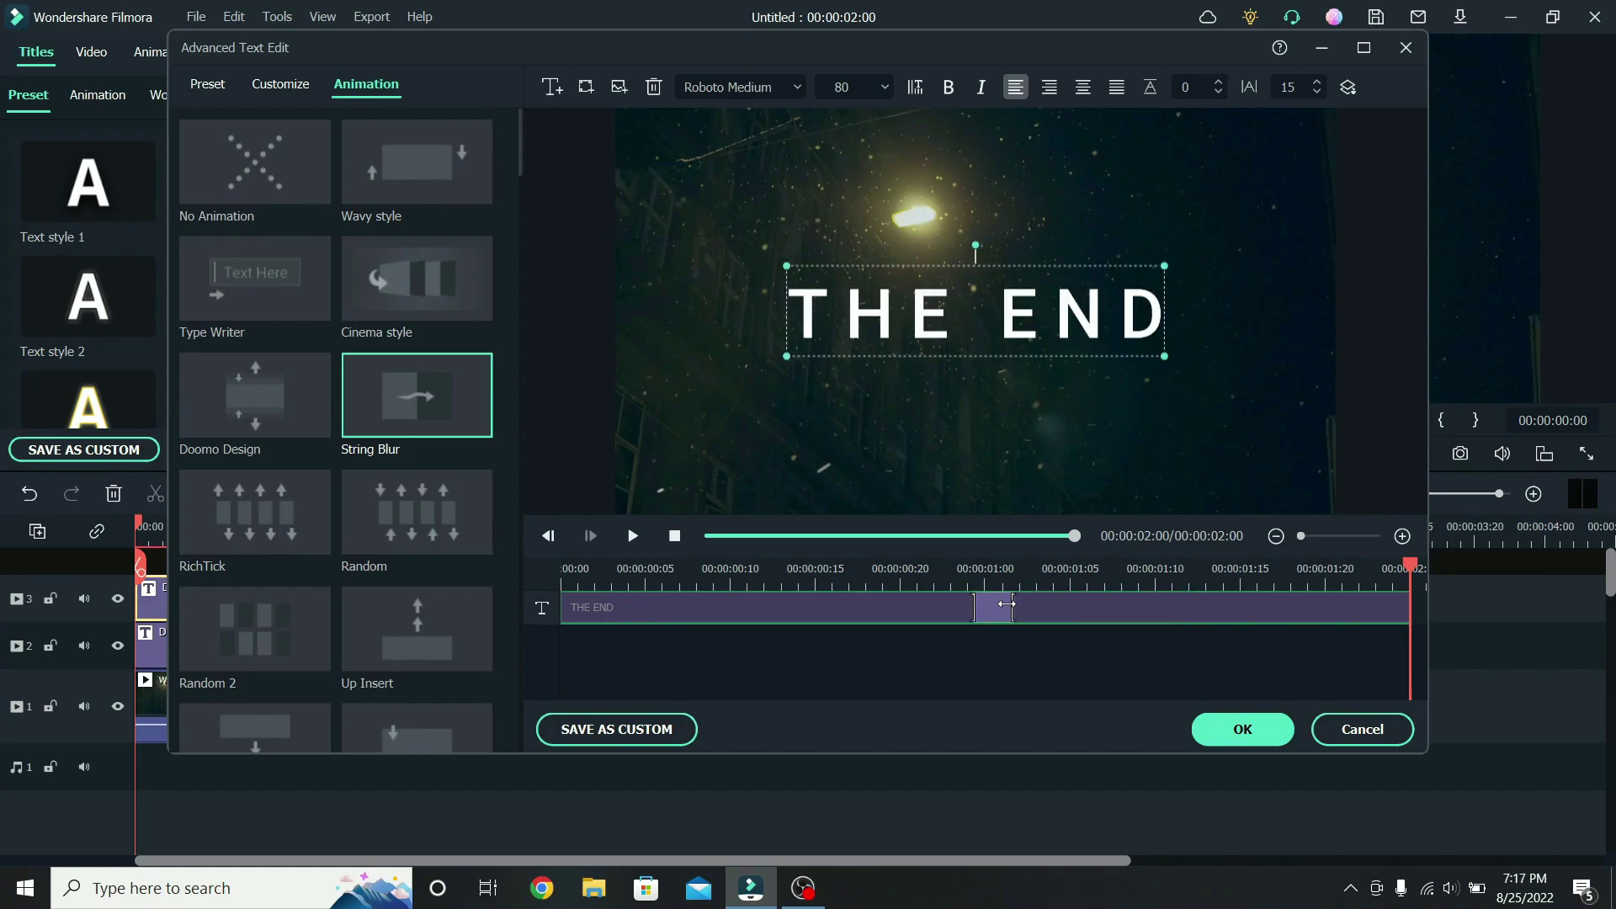
pyautogui.click(1217, 729)
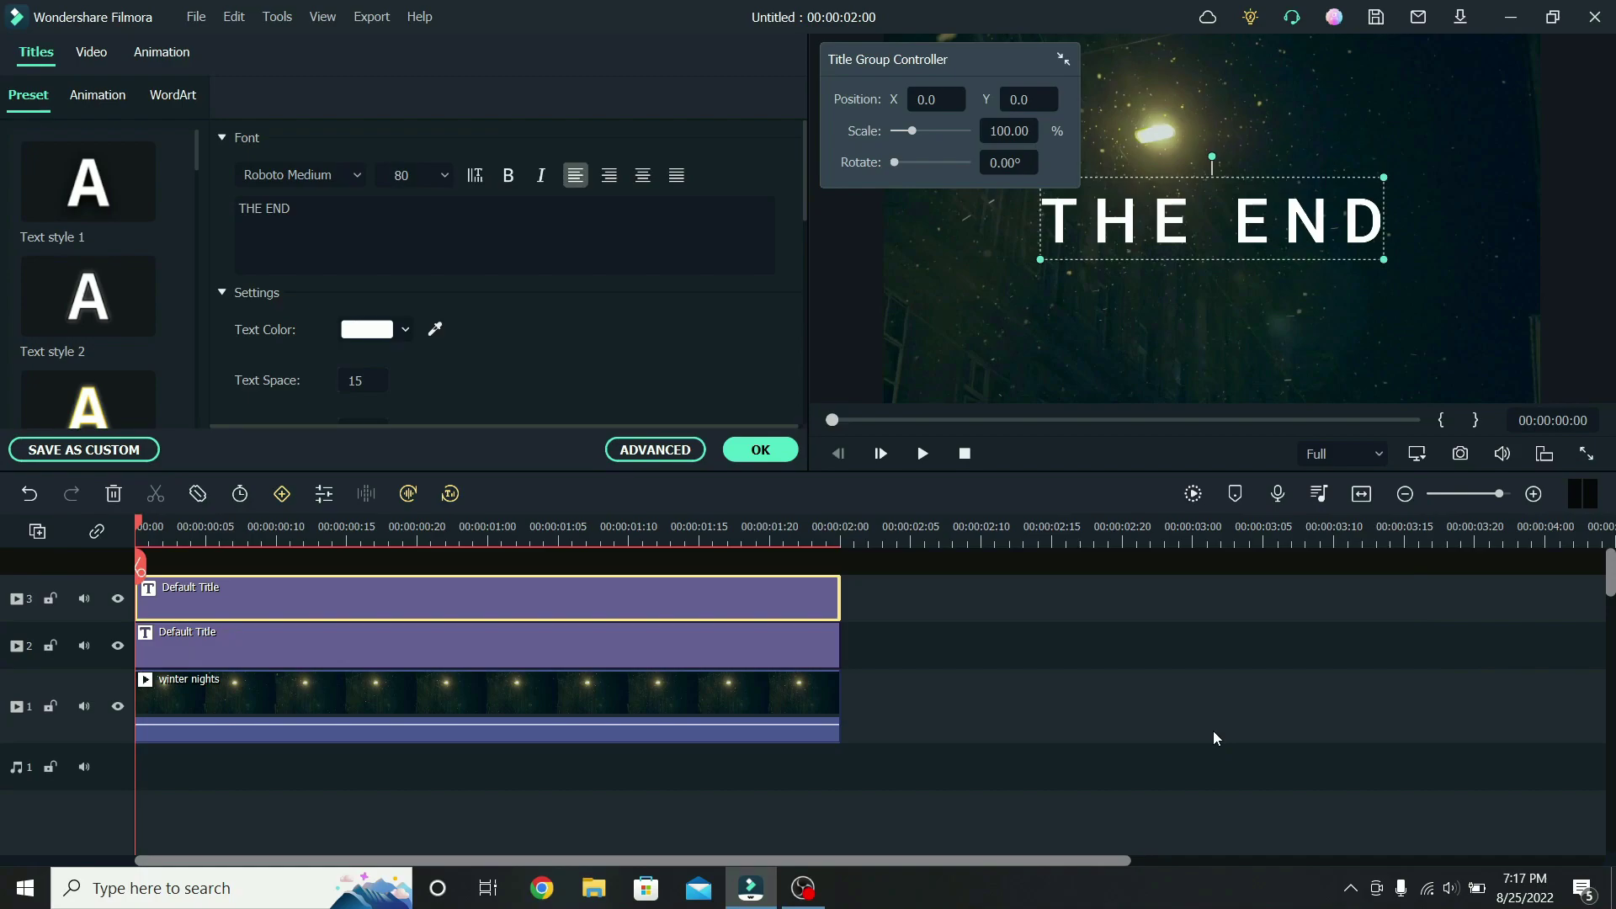
pyautogui.press('space')
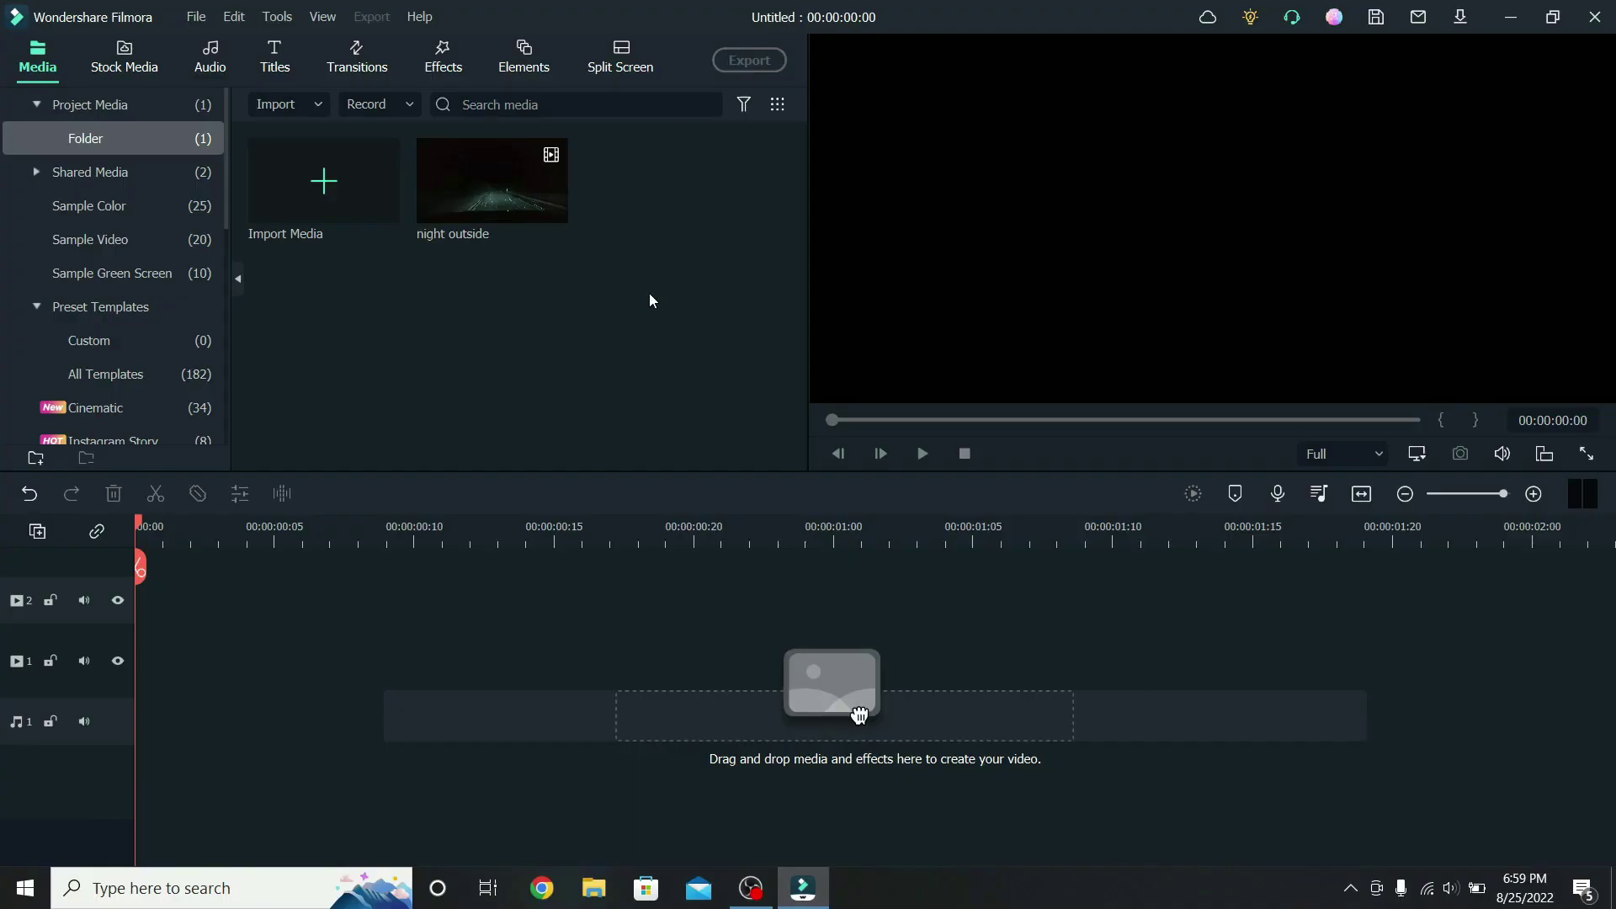
# - Add the night outside clip to the timeline with a Default Title above it
pyautogui.click(472, 195)
pyautogui.moveTo(471, 195); pyautogui.dragTo(119, 670)
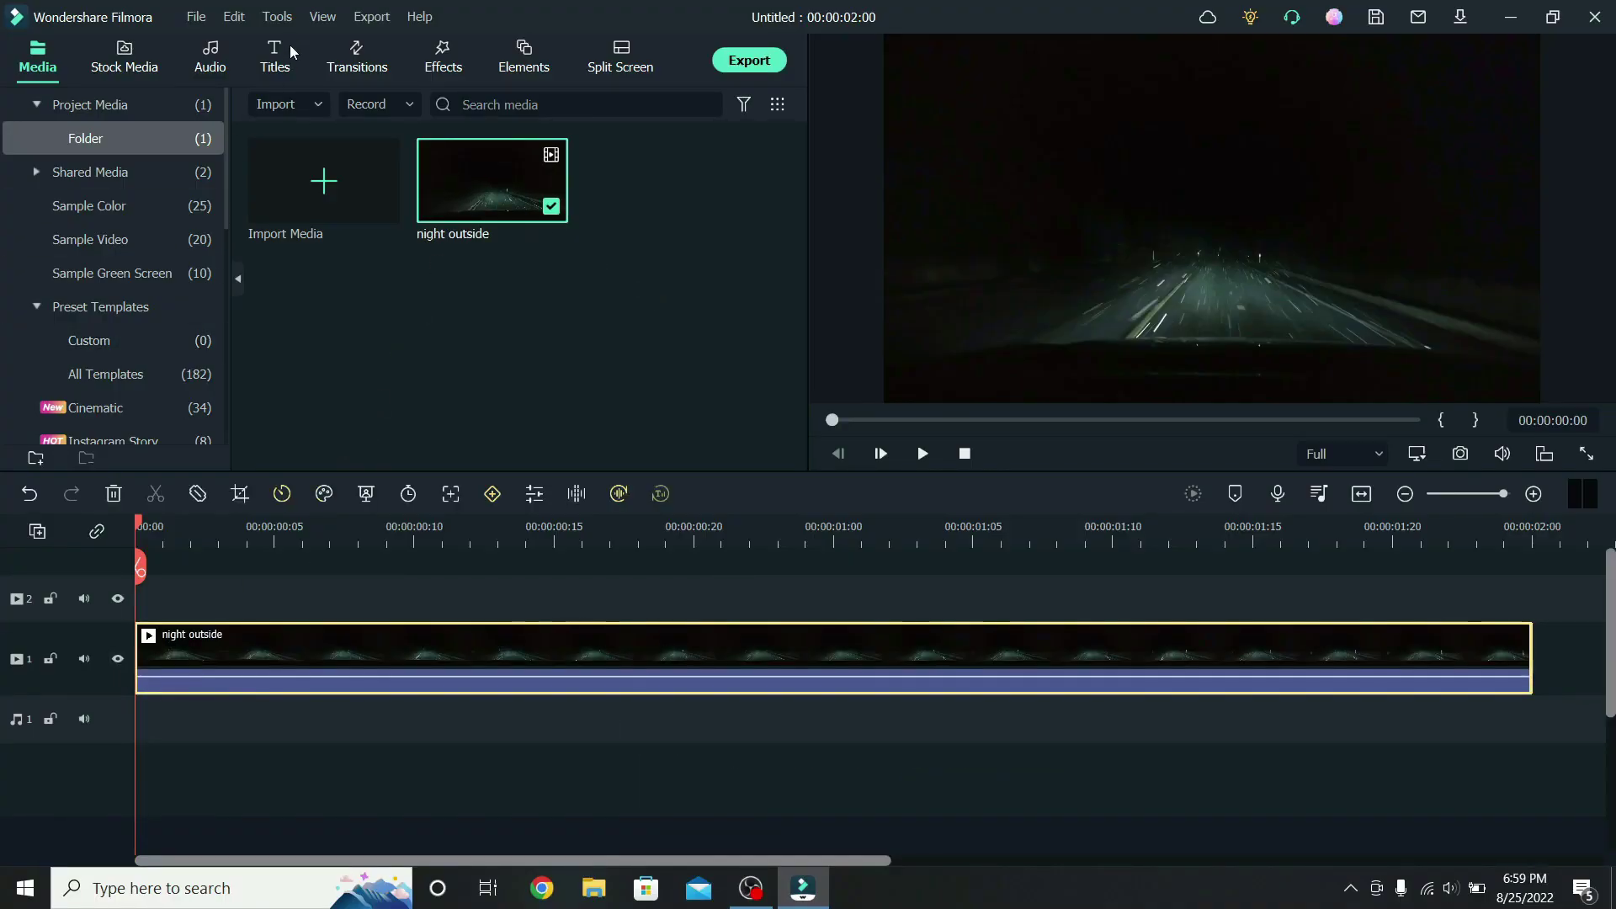
pyautogui.click(276, 56)
pyautogui.click(317, 105)
pyautogui.write('default t')
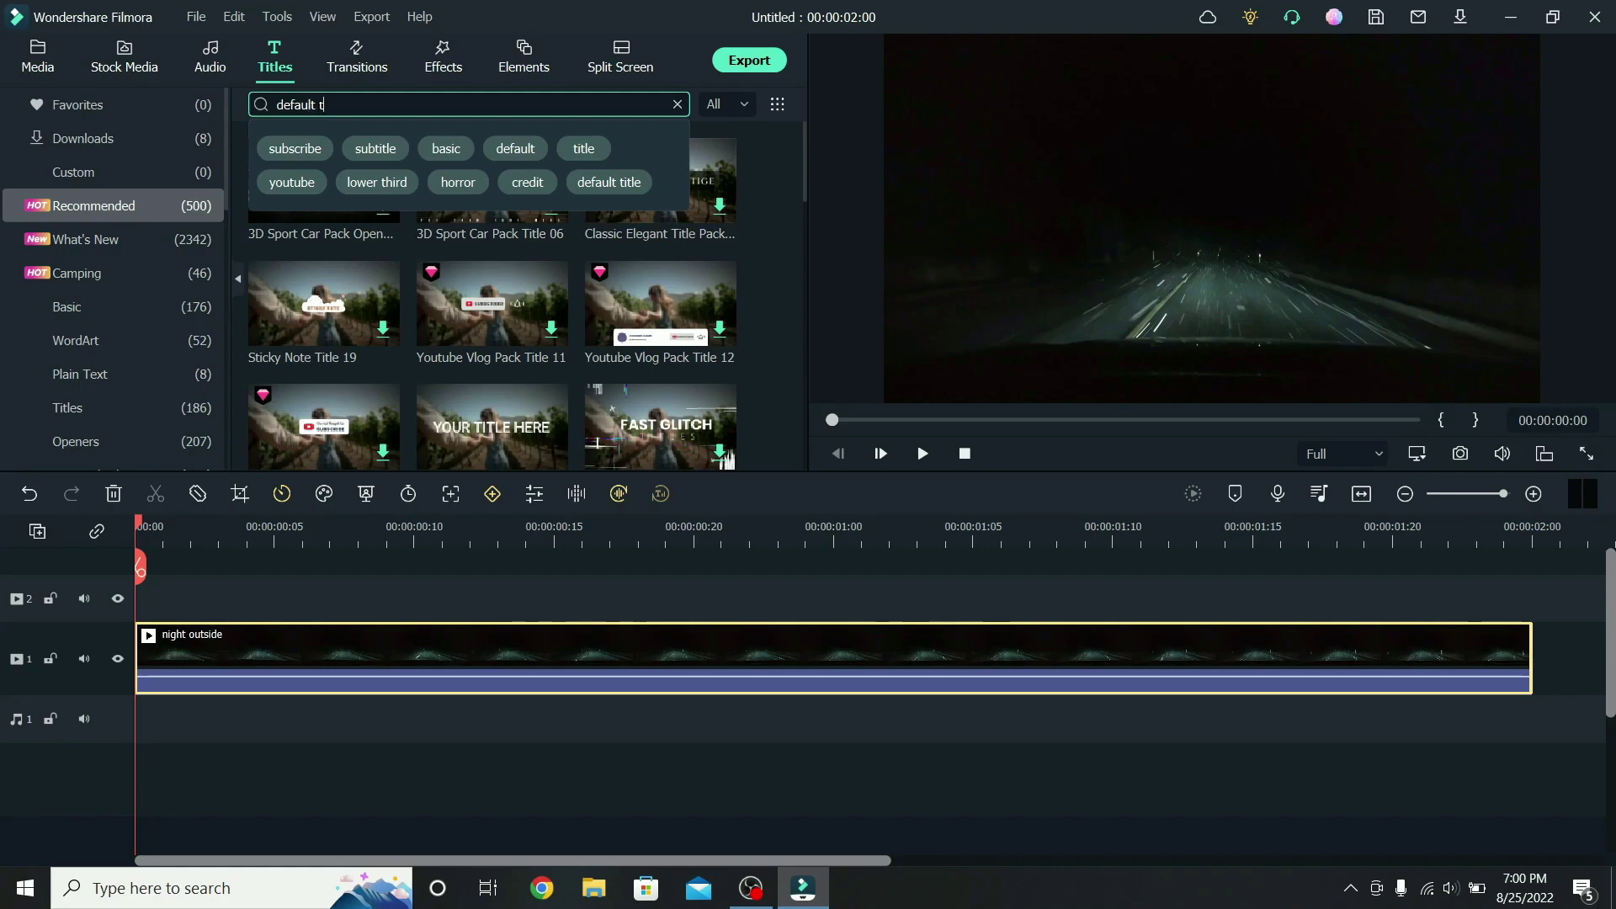
pyautogui.write('itle')
pyautogui.press('Return')
pyautogui.moveTo(323, 180); pyautogui.dragTo(137, 598)
# - Delete the part of the title past 2 seconds so it matches the clip
pyautogui.moveTo(139, 530); pyautogui.dragTo(1534, 573)
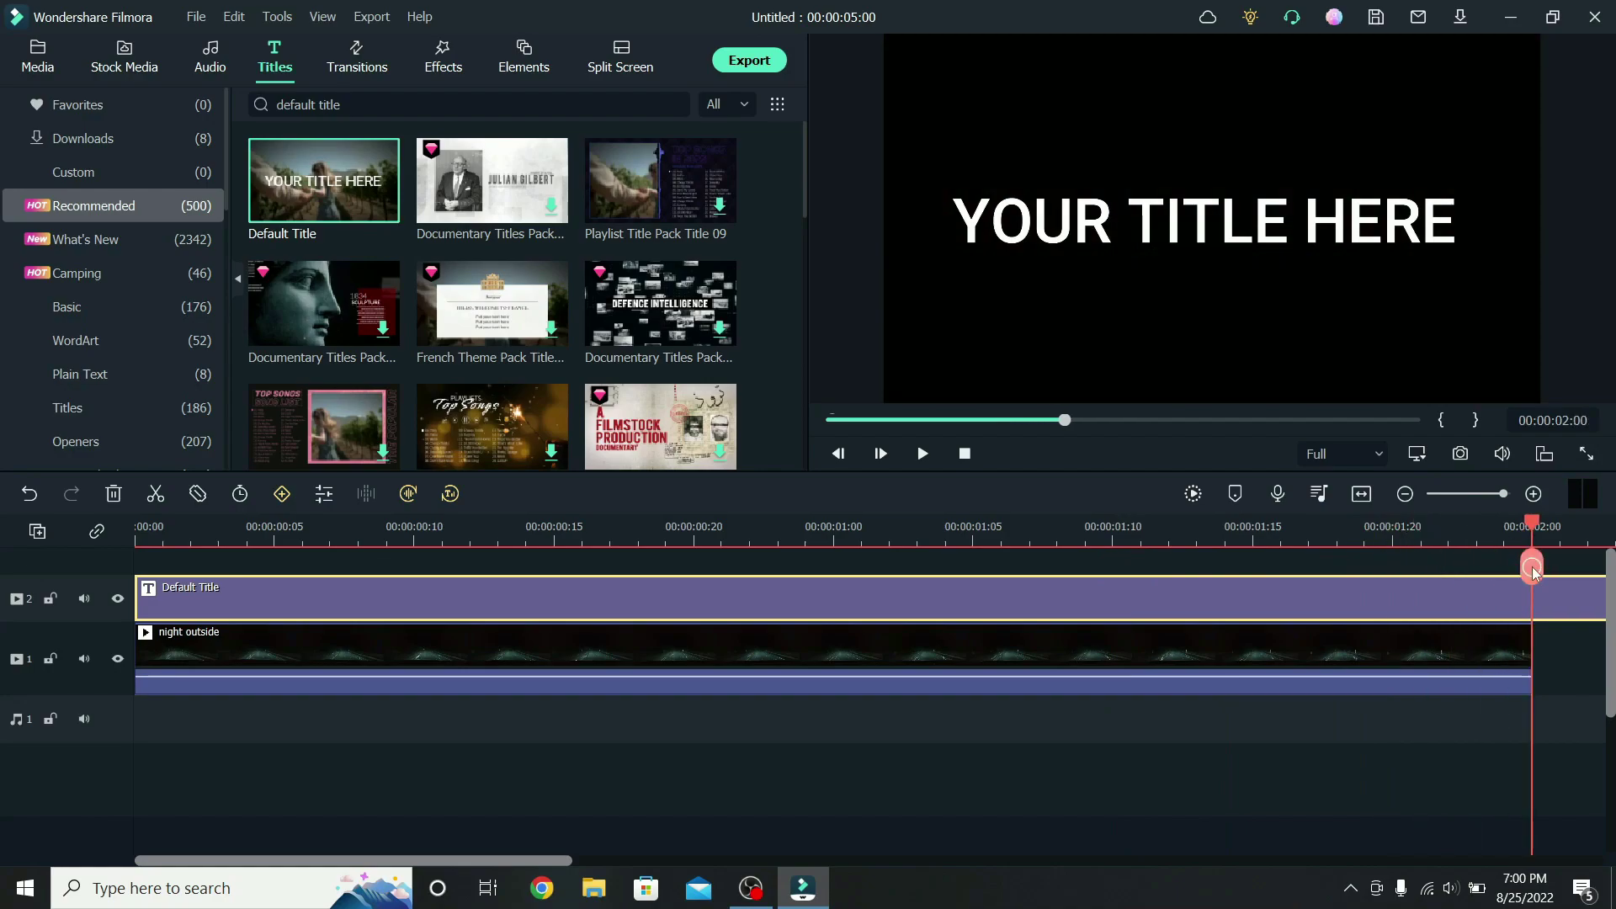
pyautogui.rightClick(1541, 582)
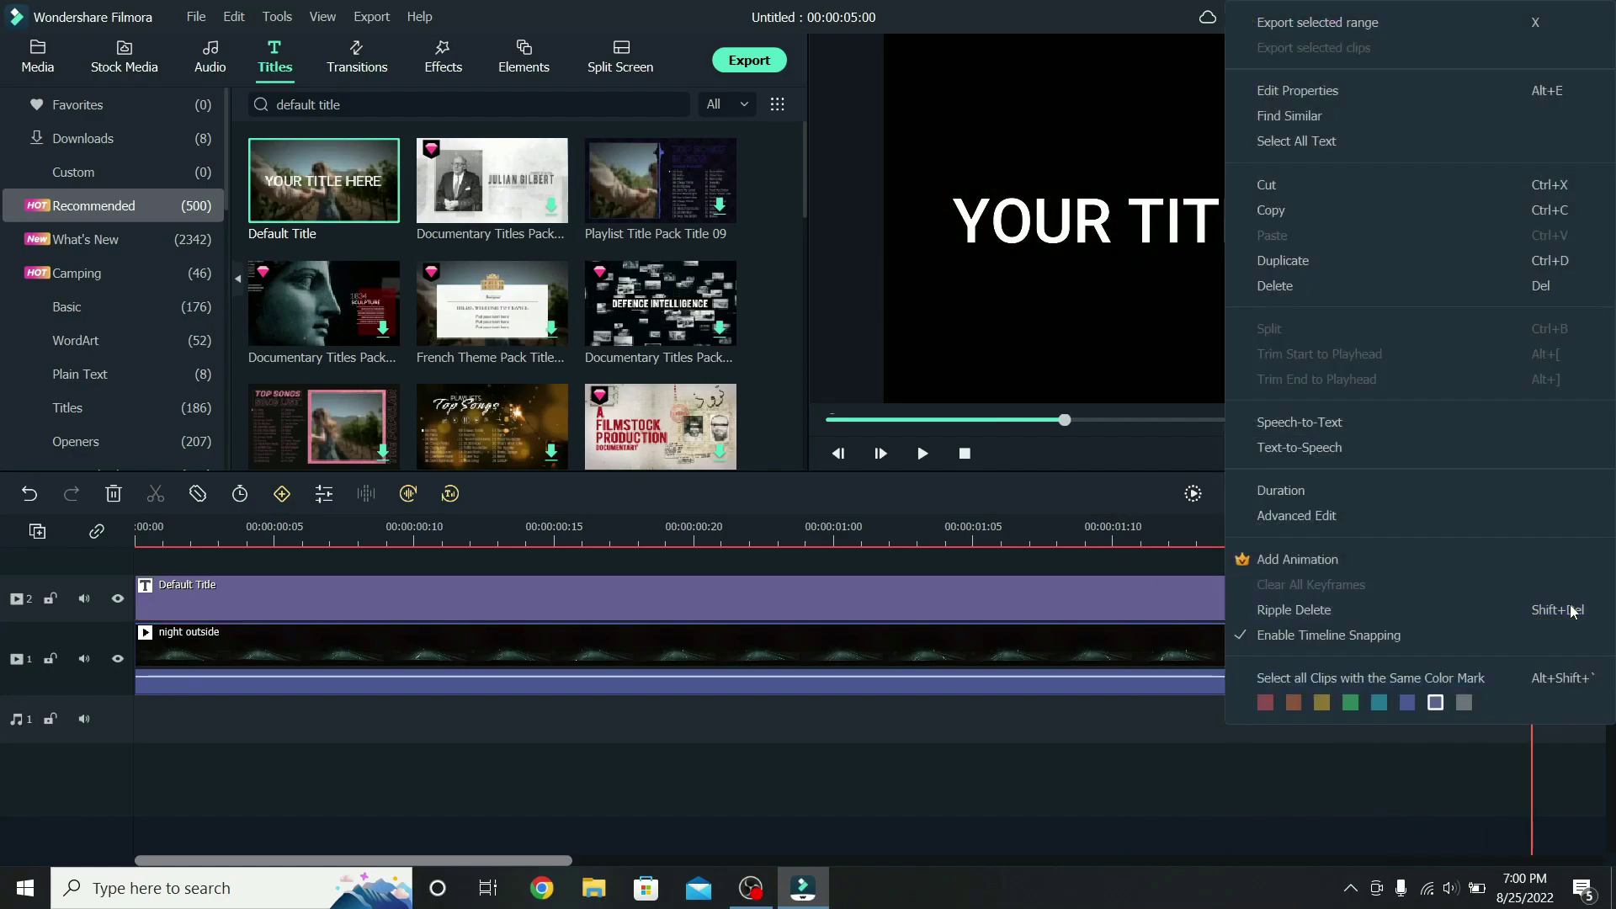
pyautogui.click(1349, 291)
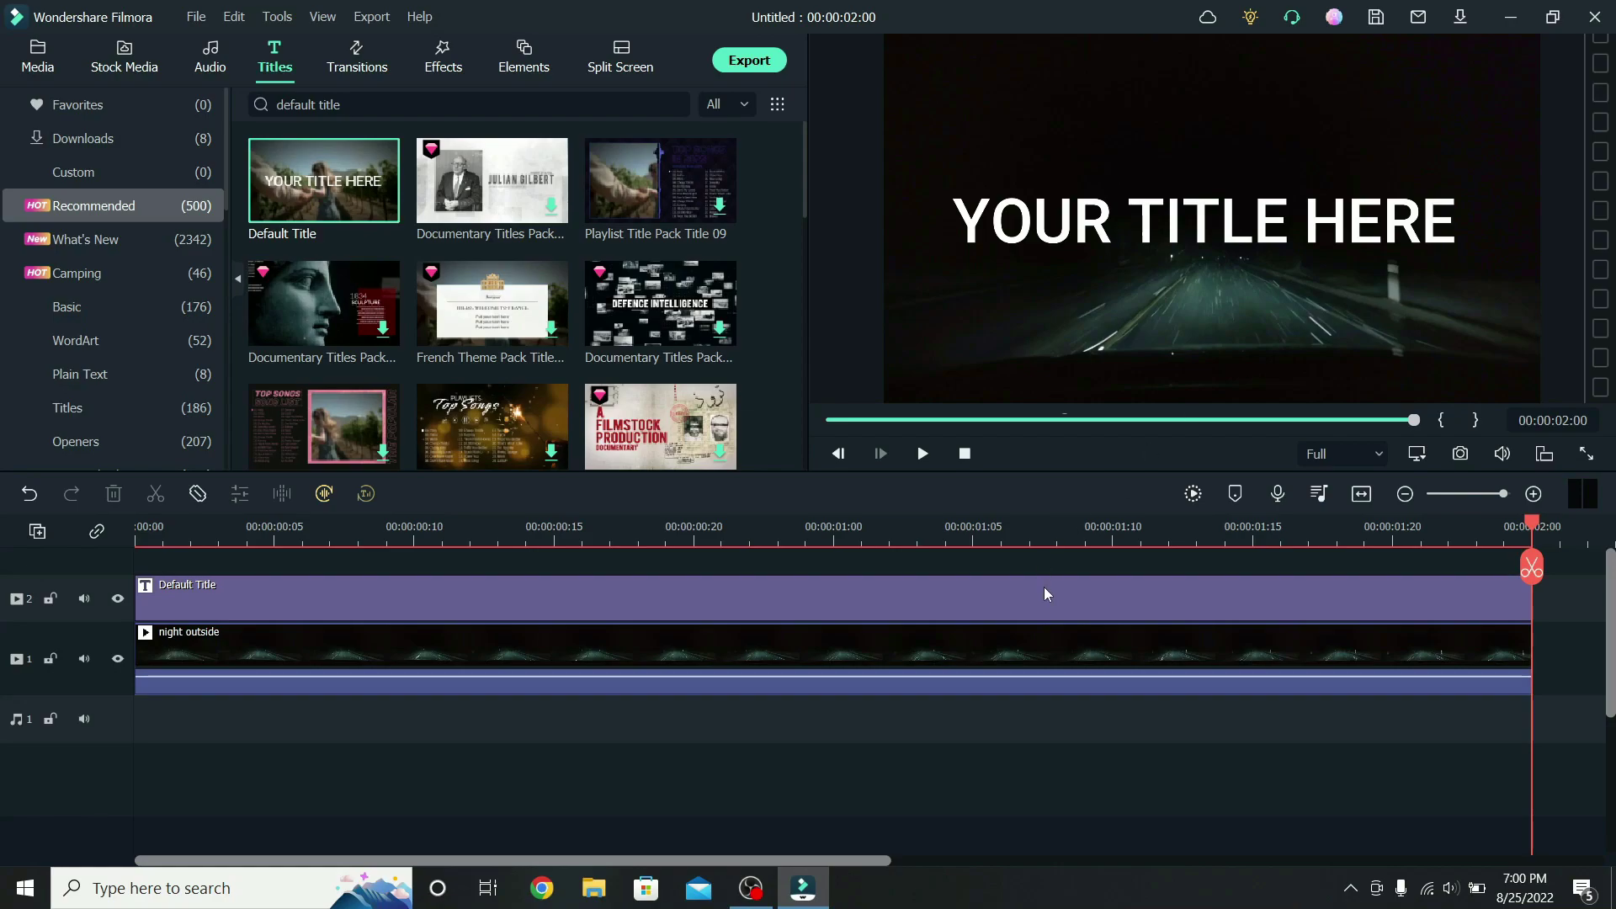
pyautogui.doubleClick(1046, 595)
# - Replace the title text with LAST DRIVE in the advanced editor
pyautogui.click(638, 451)
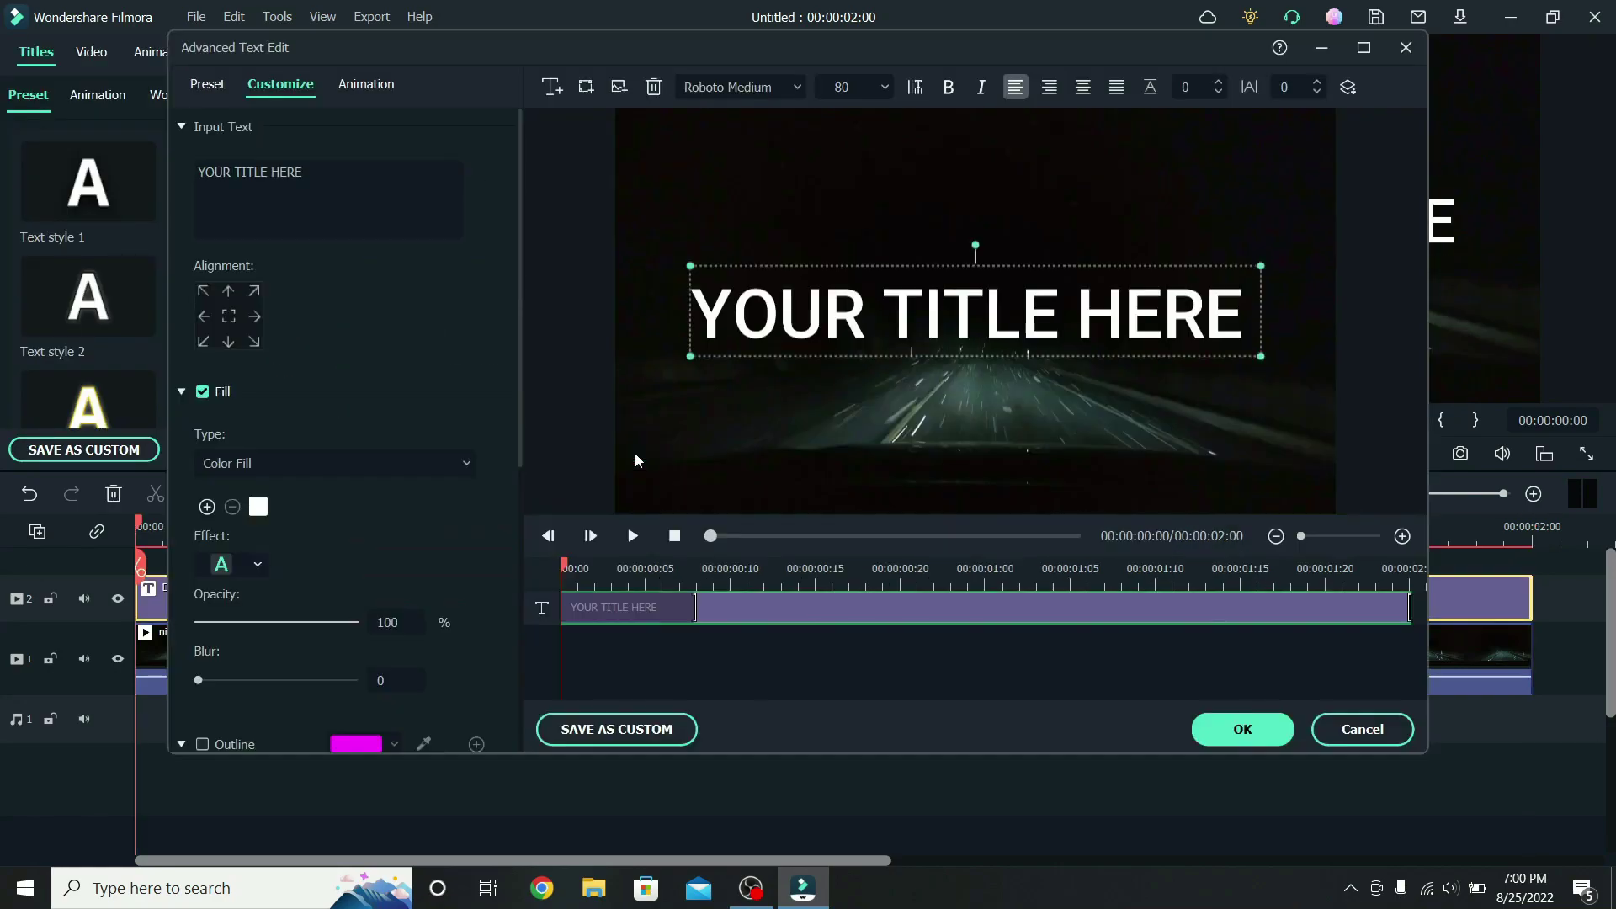
pyautogui.click(352, 182)
pyautogui.hotkey('ctrl', 'a')
pyautogui.write('L')
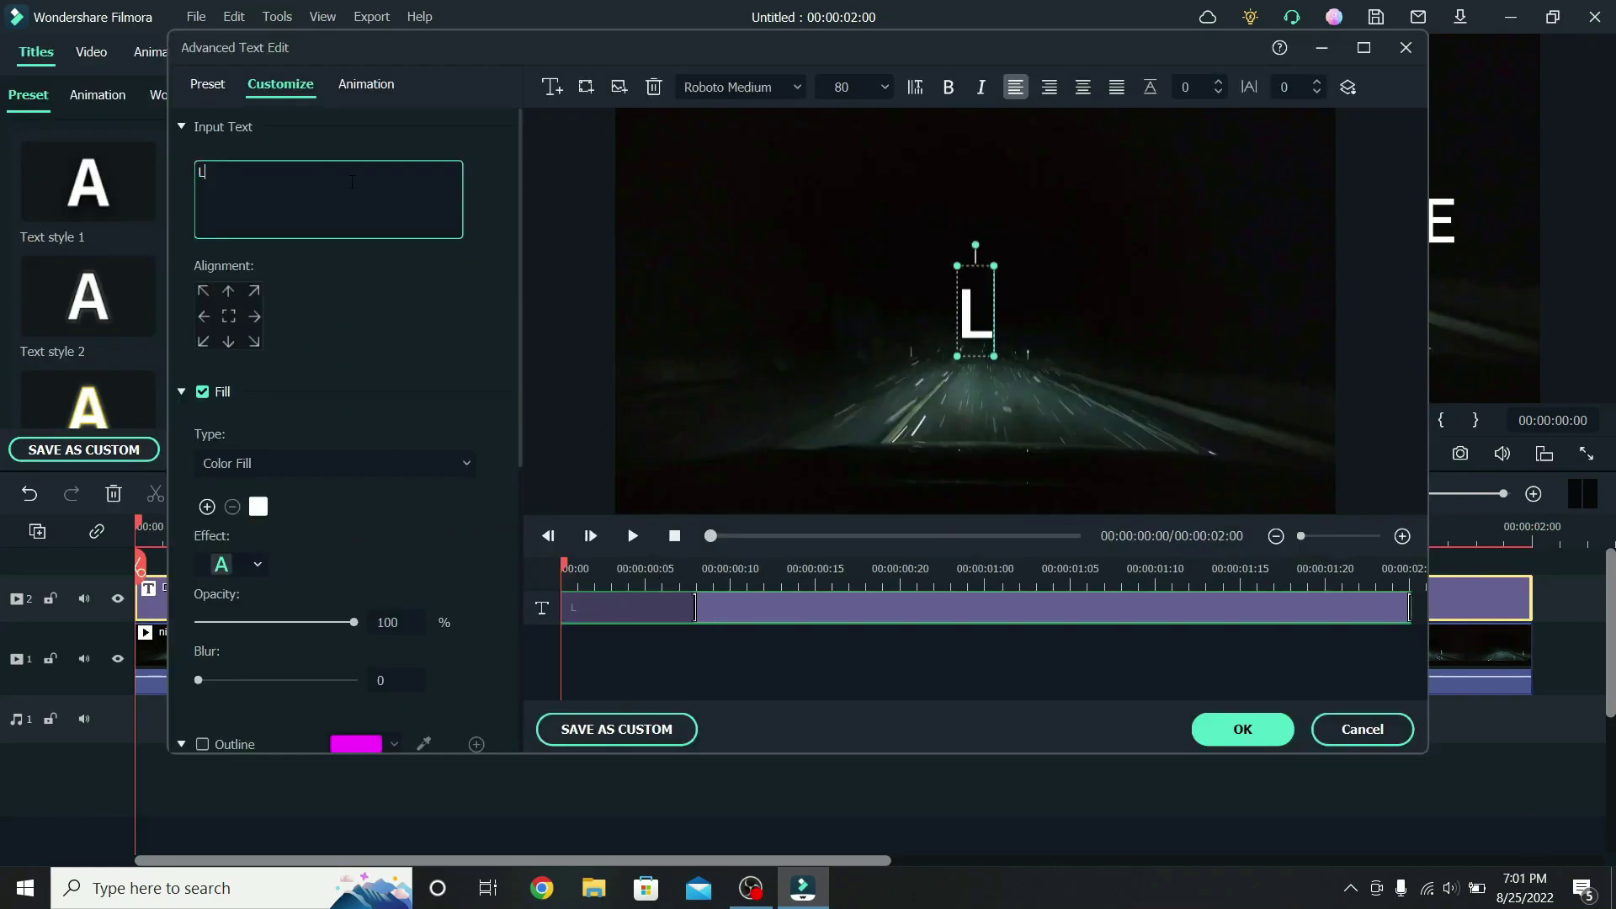
pyautogui.write('AST DRIVE')
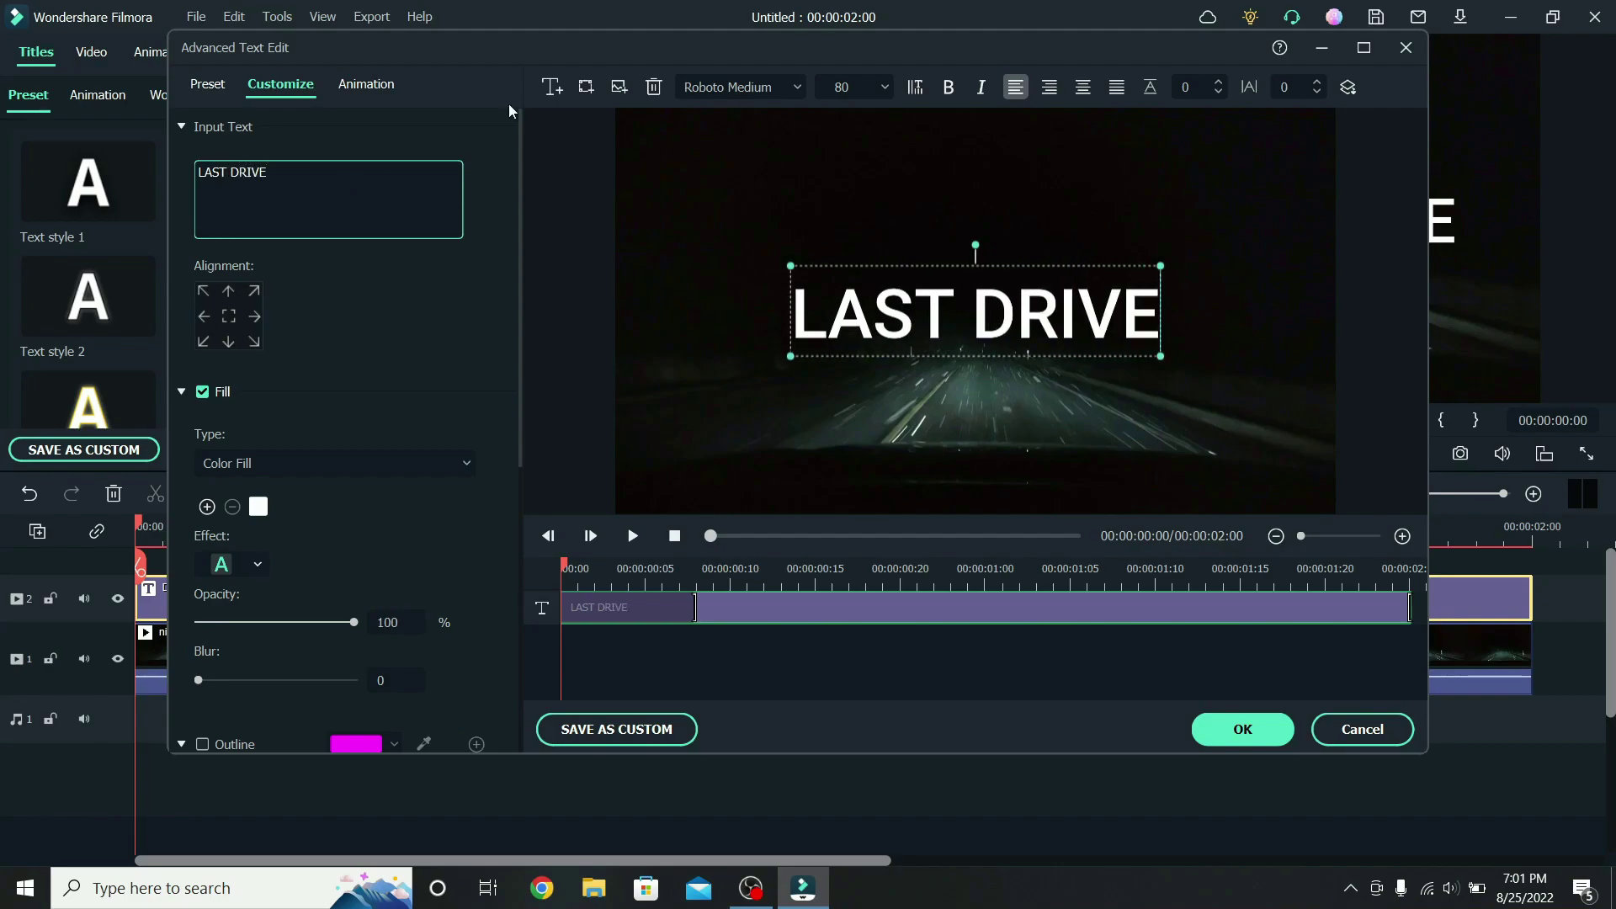
# - Set the font to Roboto Bold, size 85, with letter spacing 15
pyautogui.click(776, 87)
pyautogui.click(811, 275)
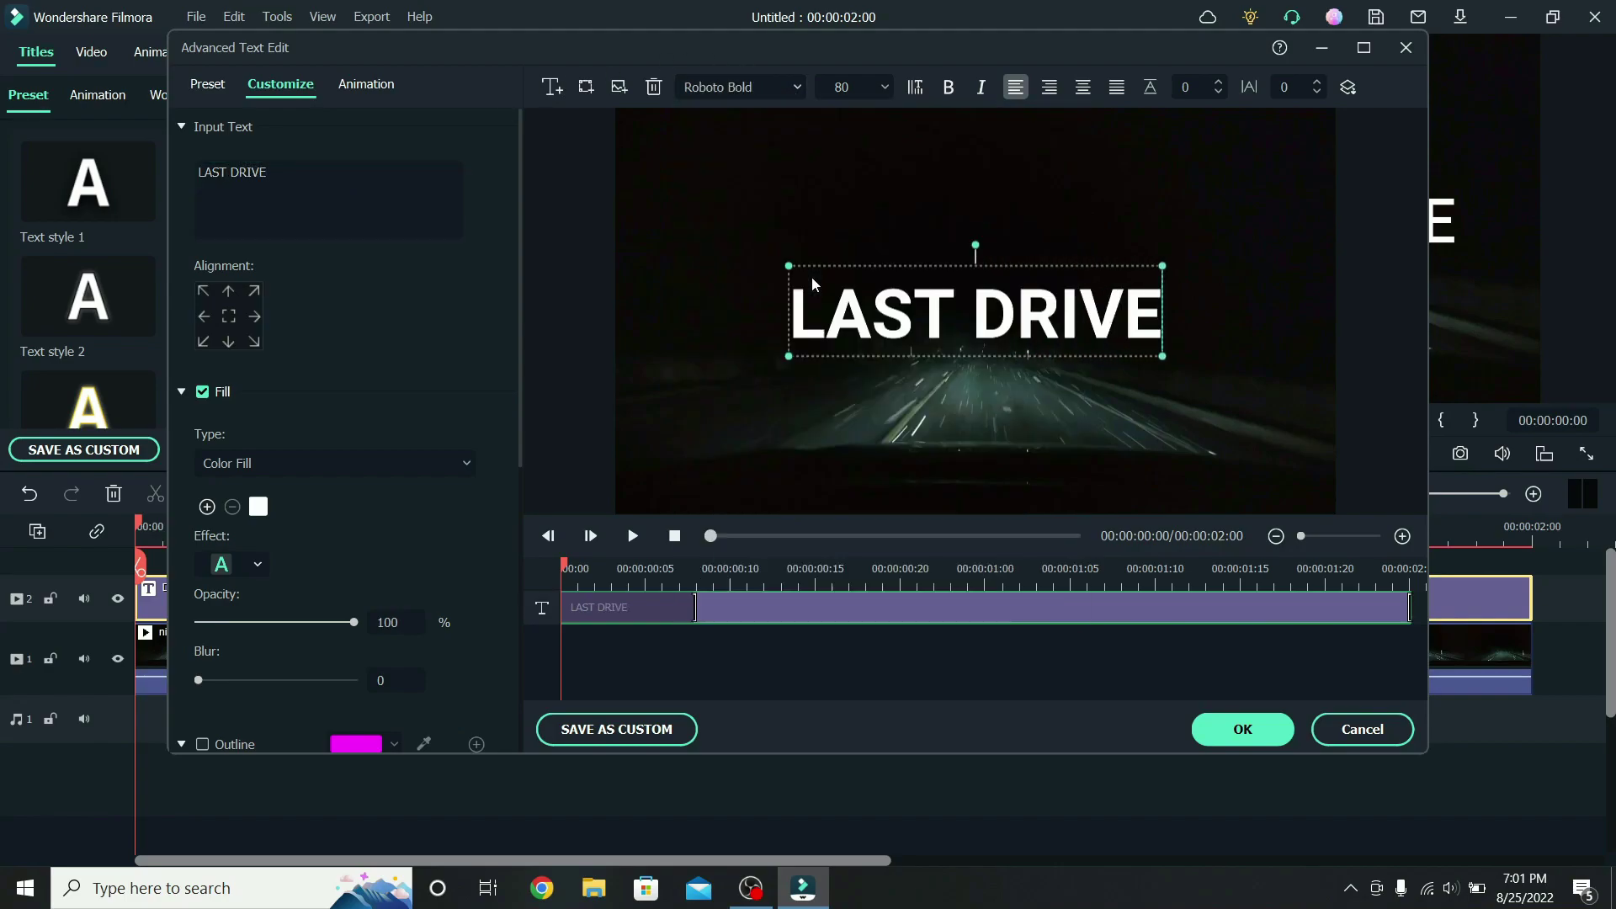
pyautogui.doubleClick(843, 88)
pyautogui.write('85')
pyautogui.press('Return')
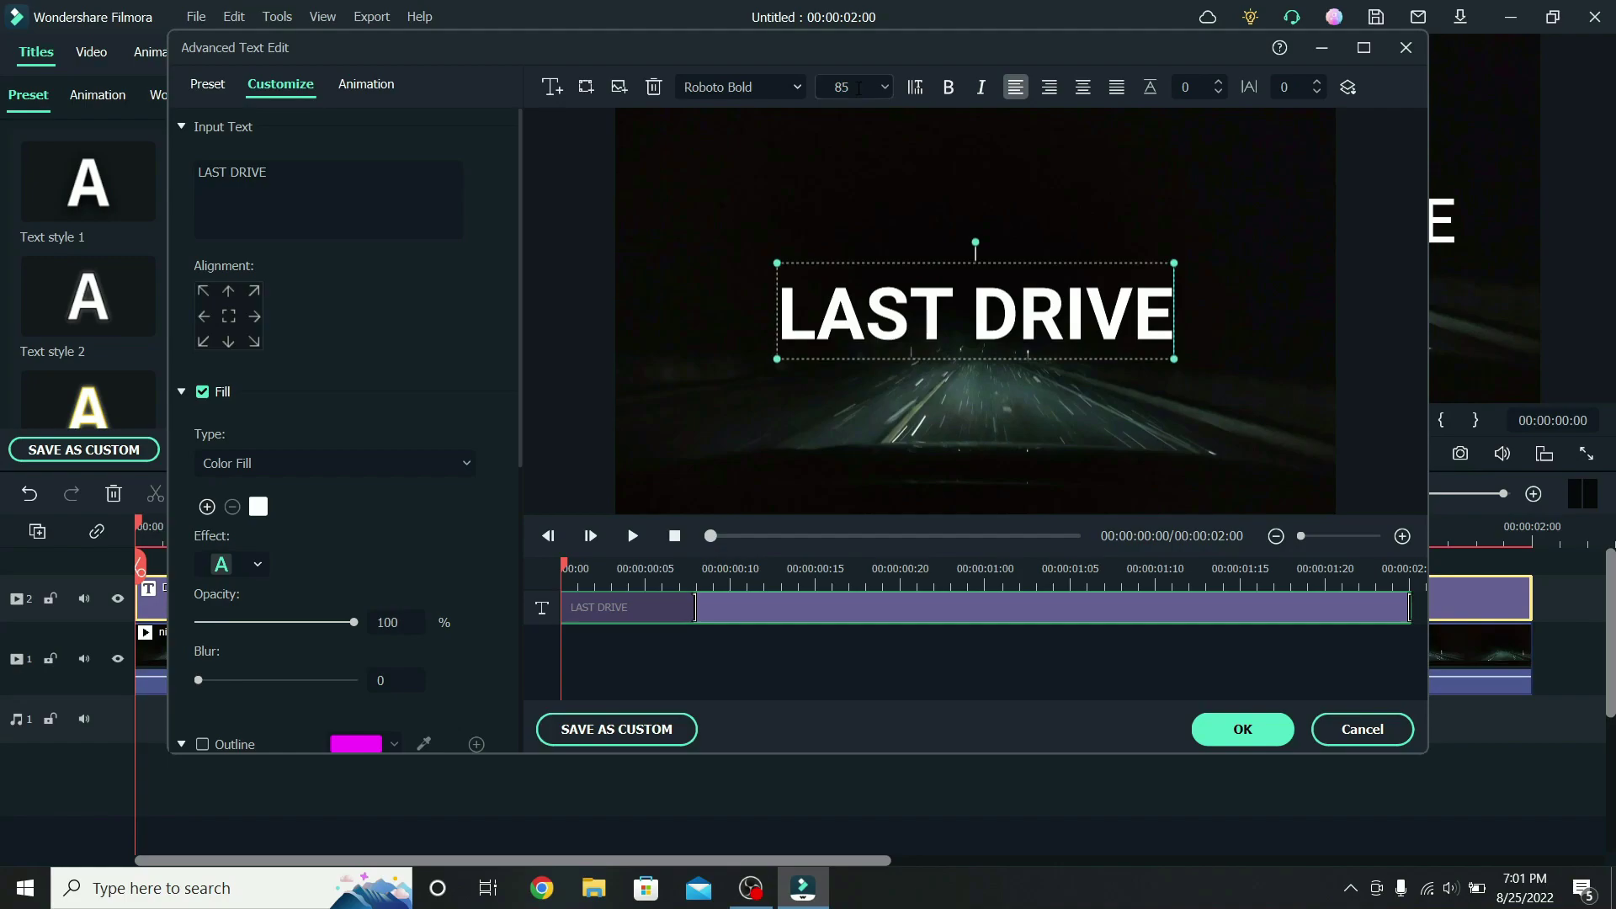
pyautogui.moveTo(1276, 87); pyautogui.dragTo(1305, 87)
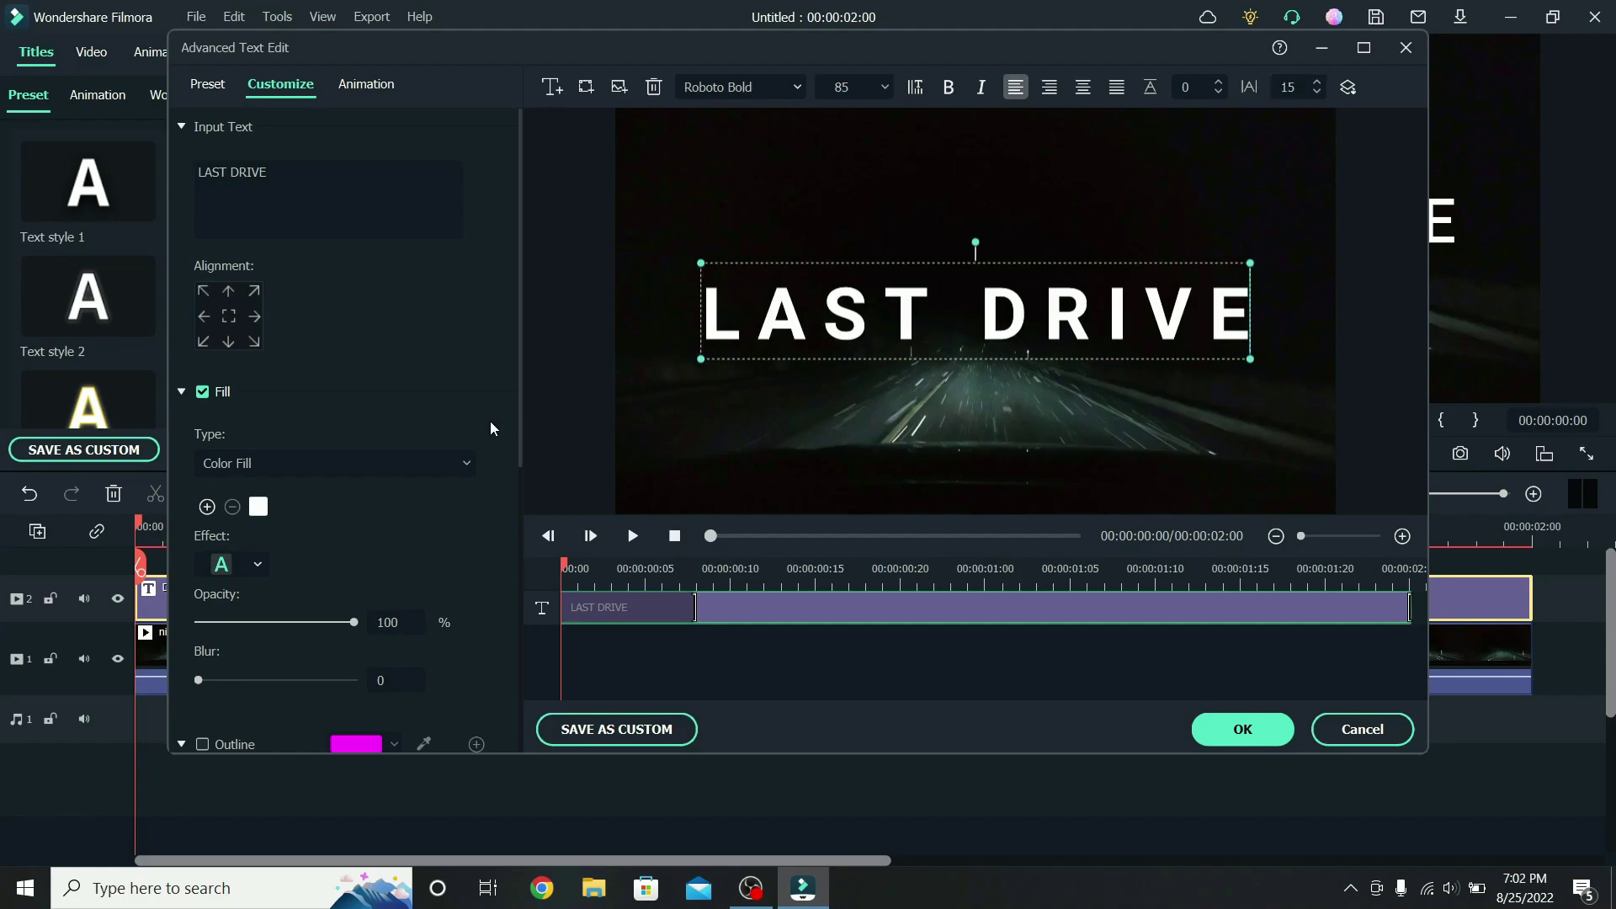
# - Remove the fill from LAST DRIVE, add a white outline of thickness 1, and apply
pyautogui.click(205, 394)
pyautogui.moveTo(518, 382); pyautogui.dragTo(507, 617)
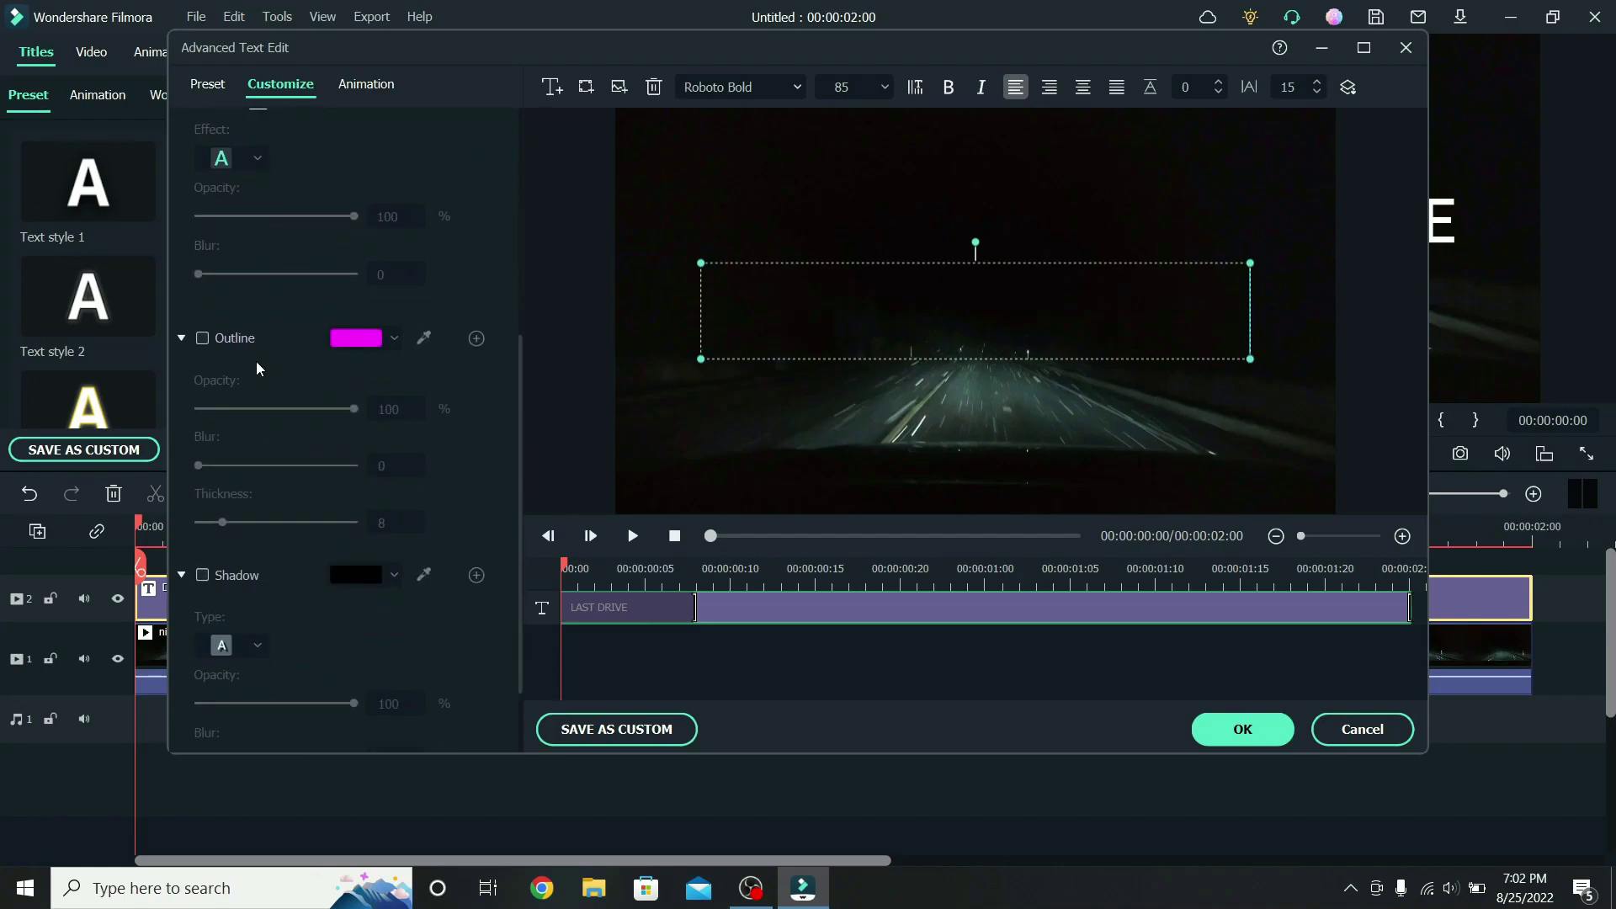
pyautogui.click(203, 339)
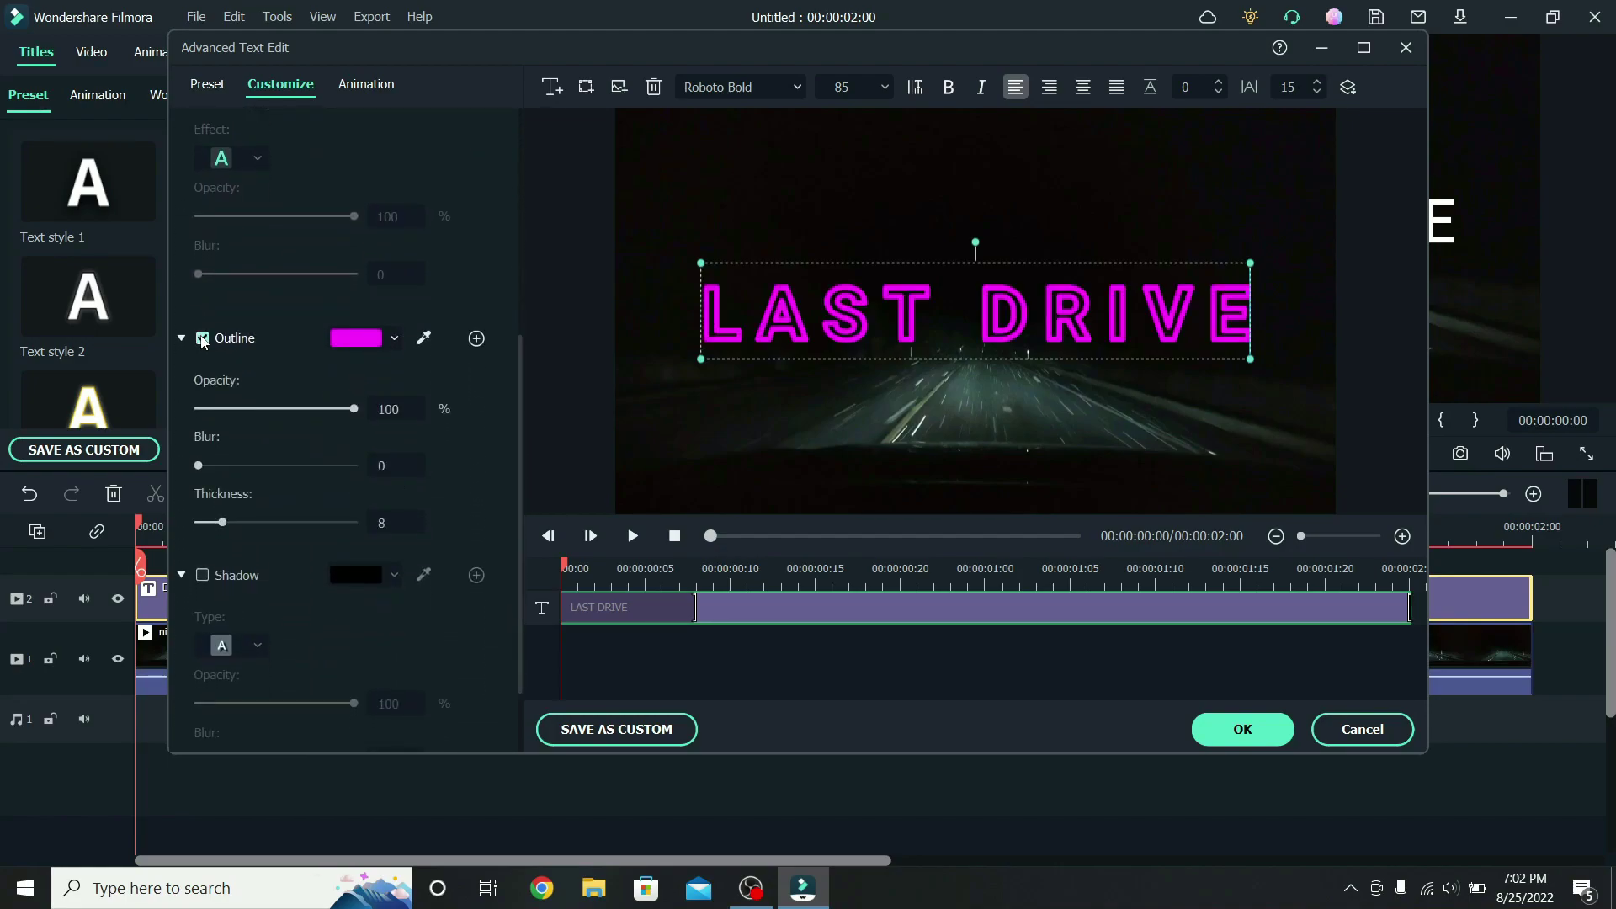
pyautogui.click(395, 339)
pyautogui.click(467, 453)
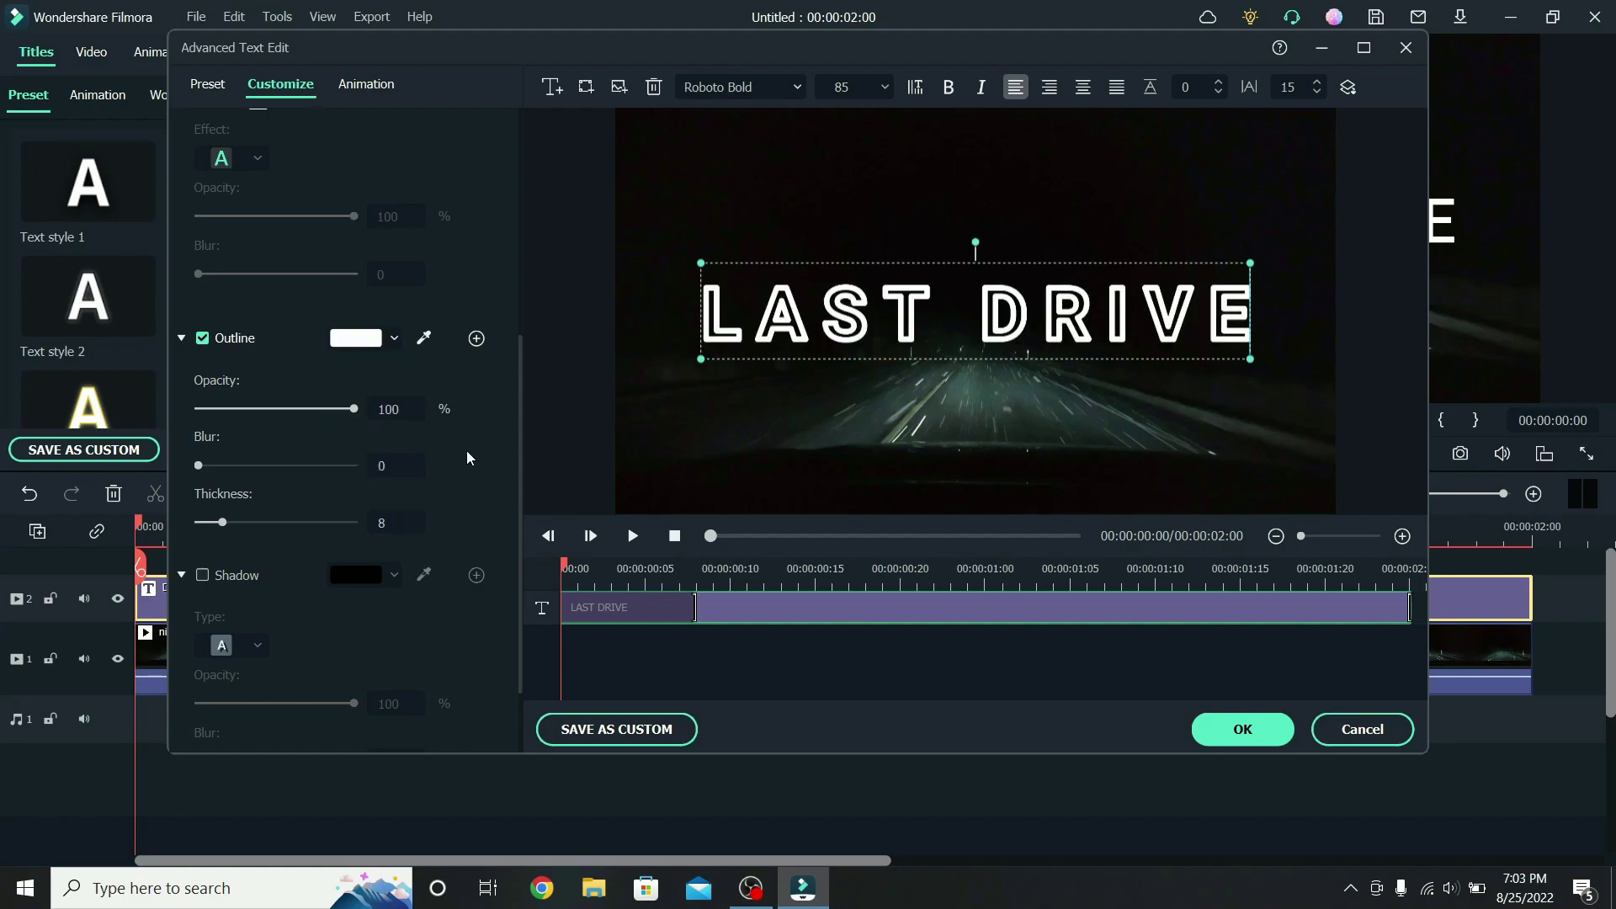
pyautogui.doubleClick(408, 522)
pyautogui.write('1')
pyautogui.press('Return')
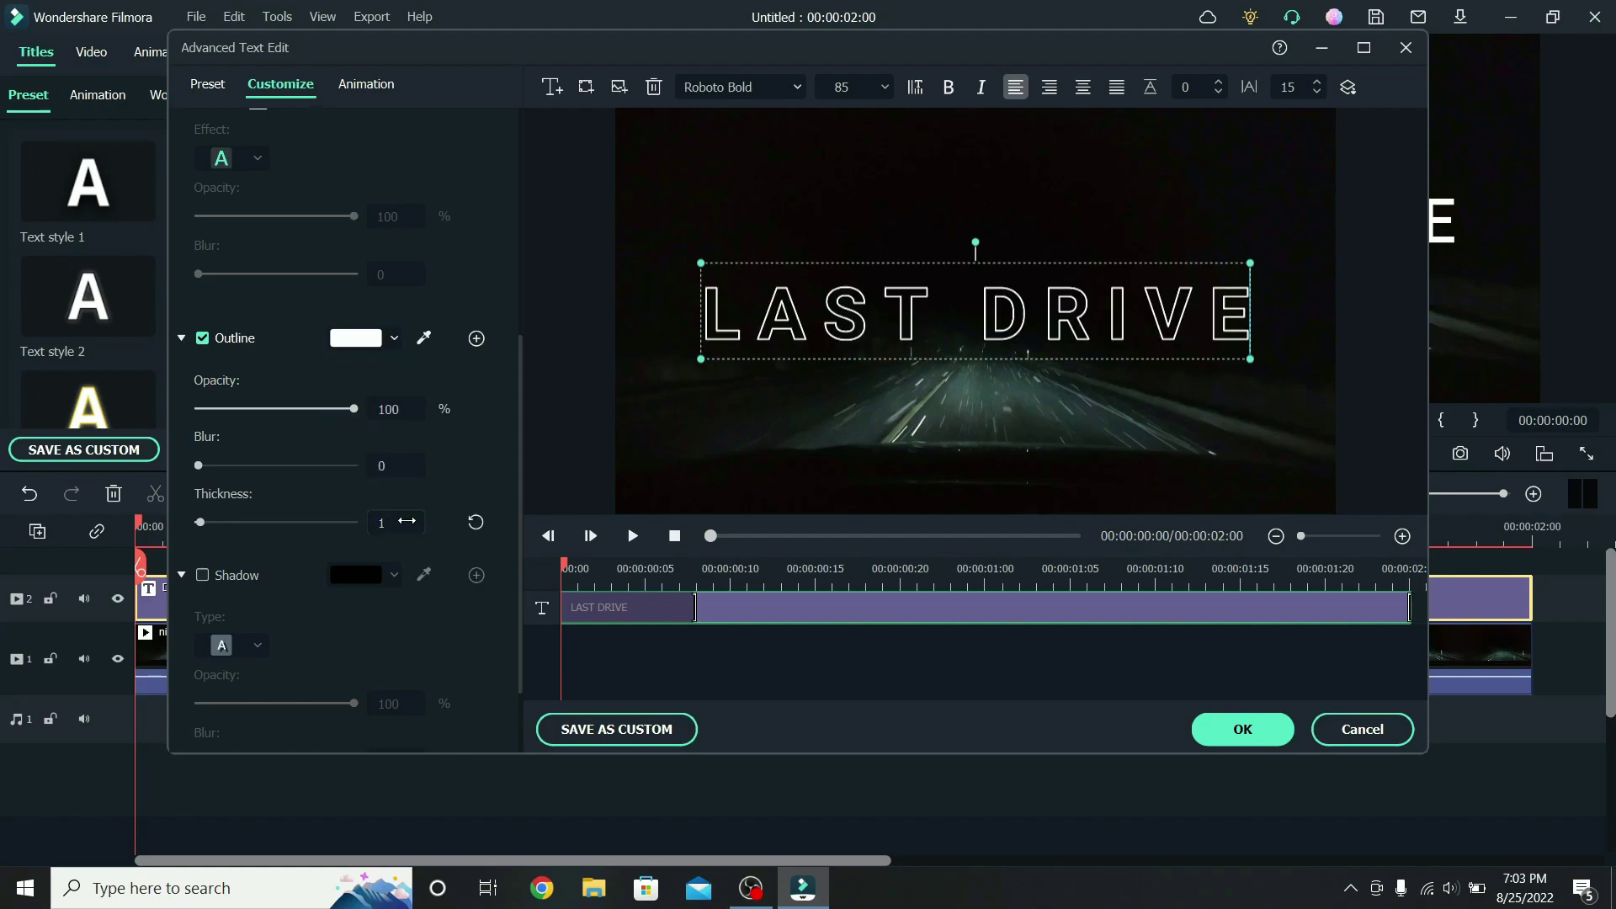
pyautogui.click(1243, 729)
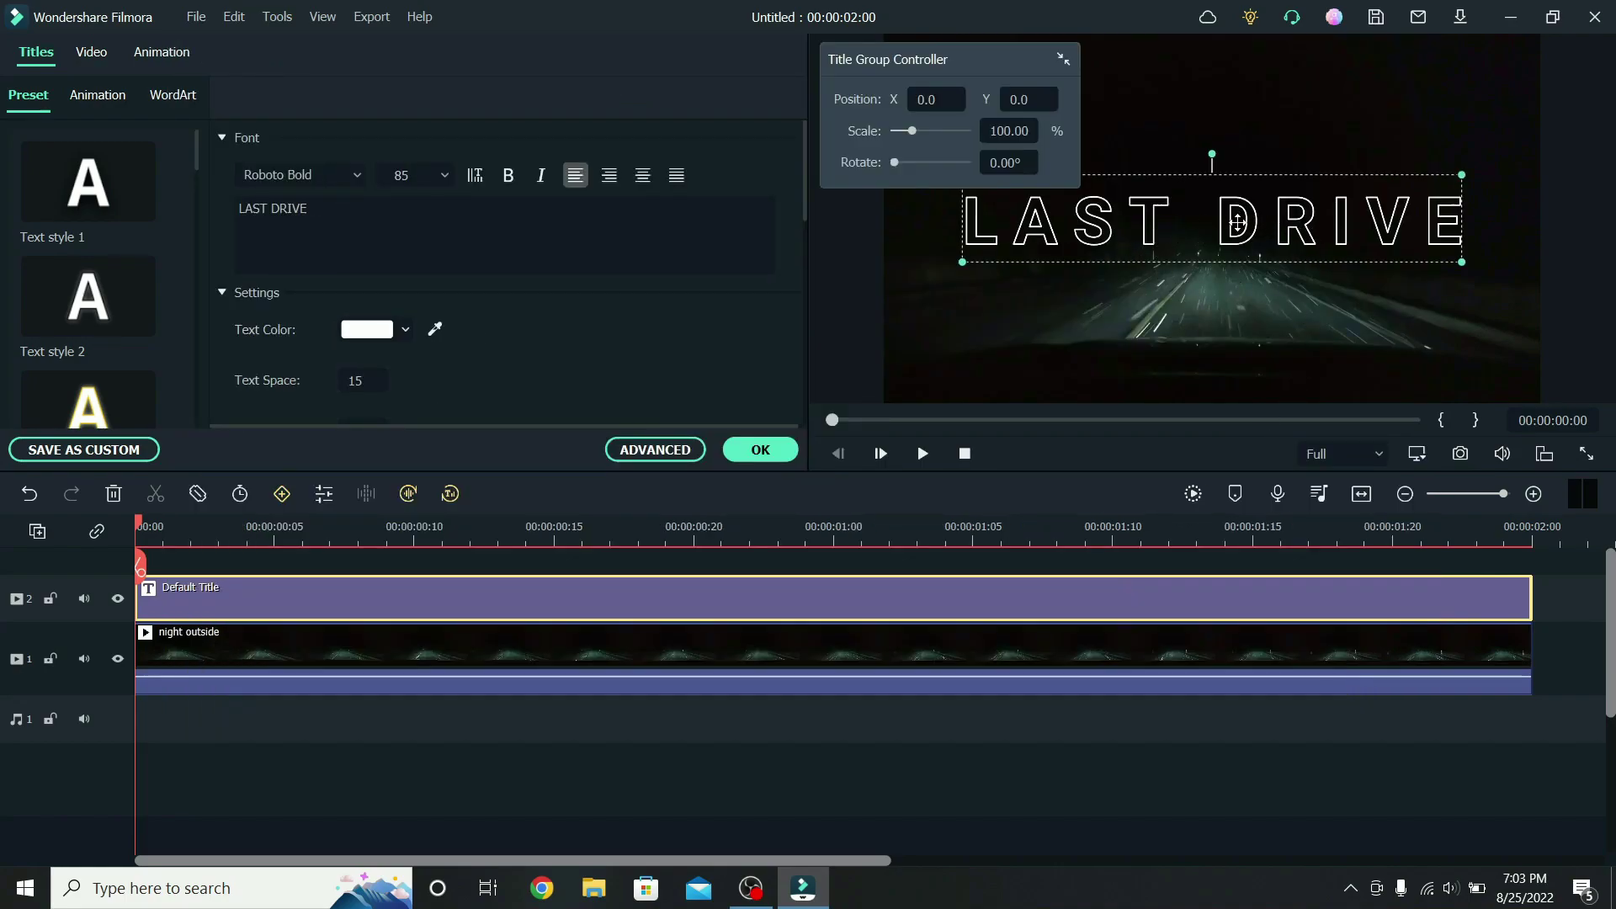
# - Copy the outlined LAST DRIVE clip and paste it onto a new track 3
pyautogui.rightClick(899, 604)
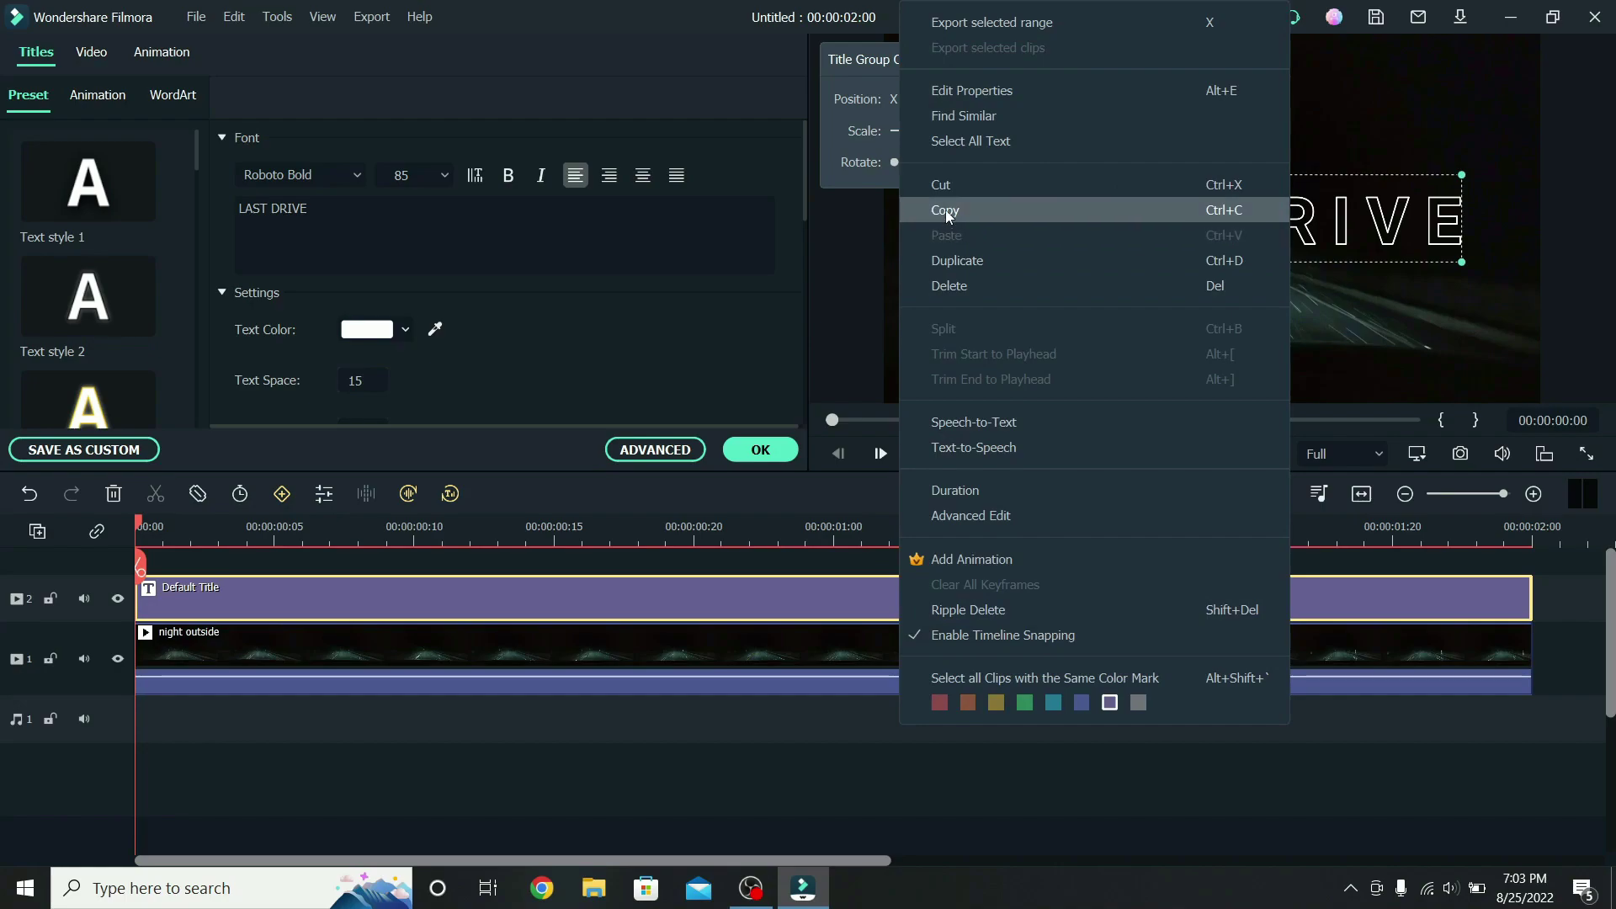
pyautogui.click(946, 210)
pyautogui.hotkey('ctrl', 'v')
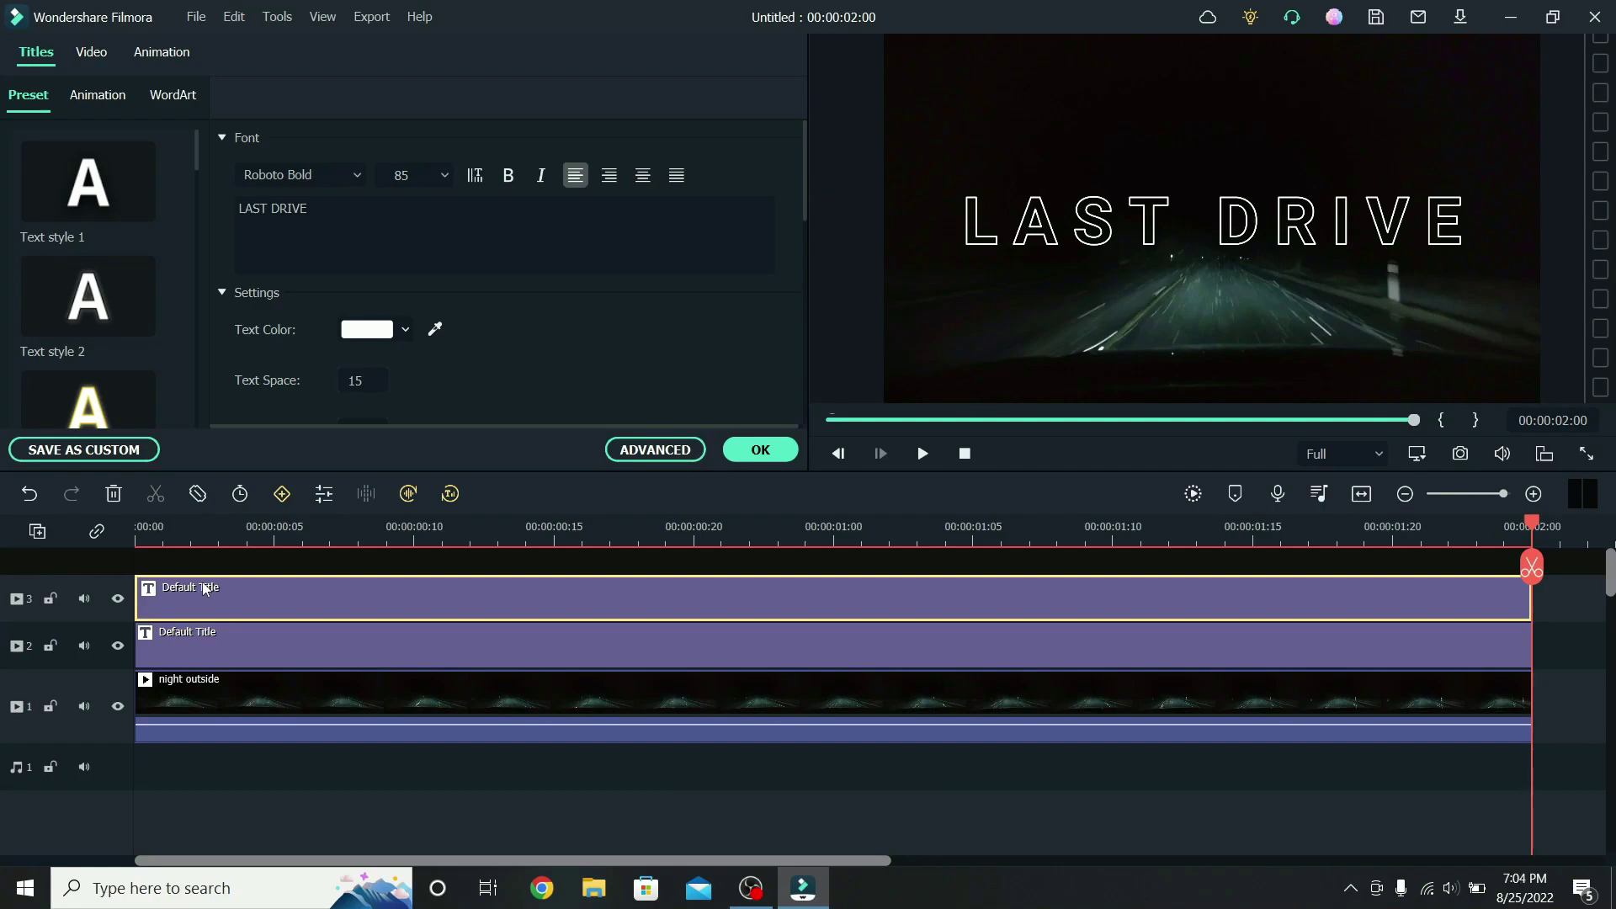
pyautogui.press('Home')
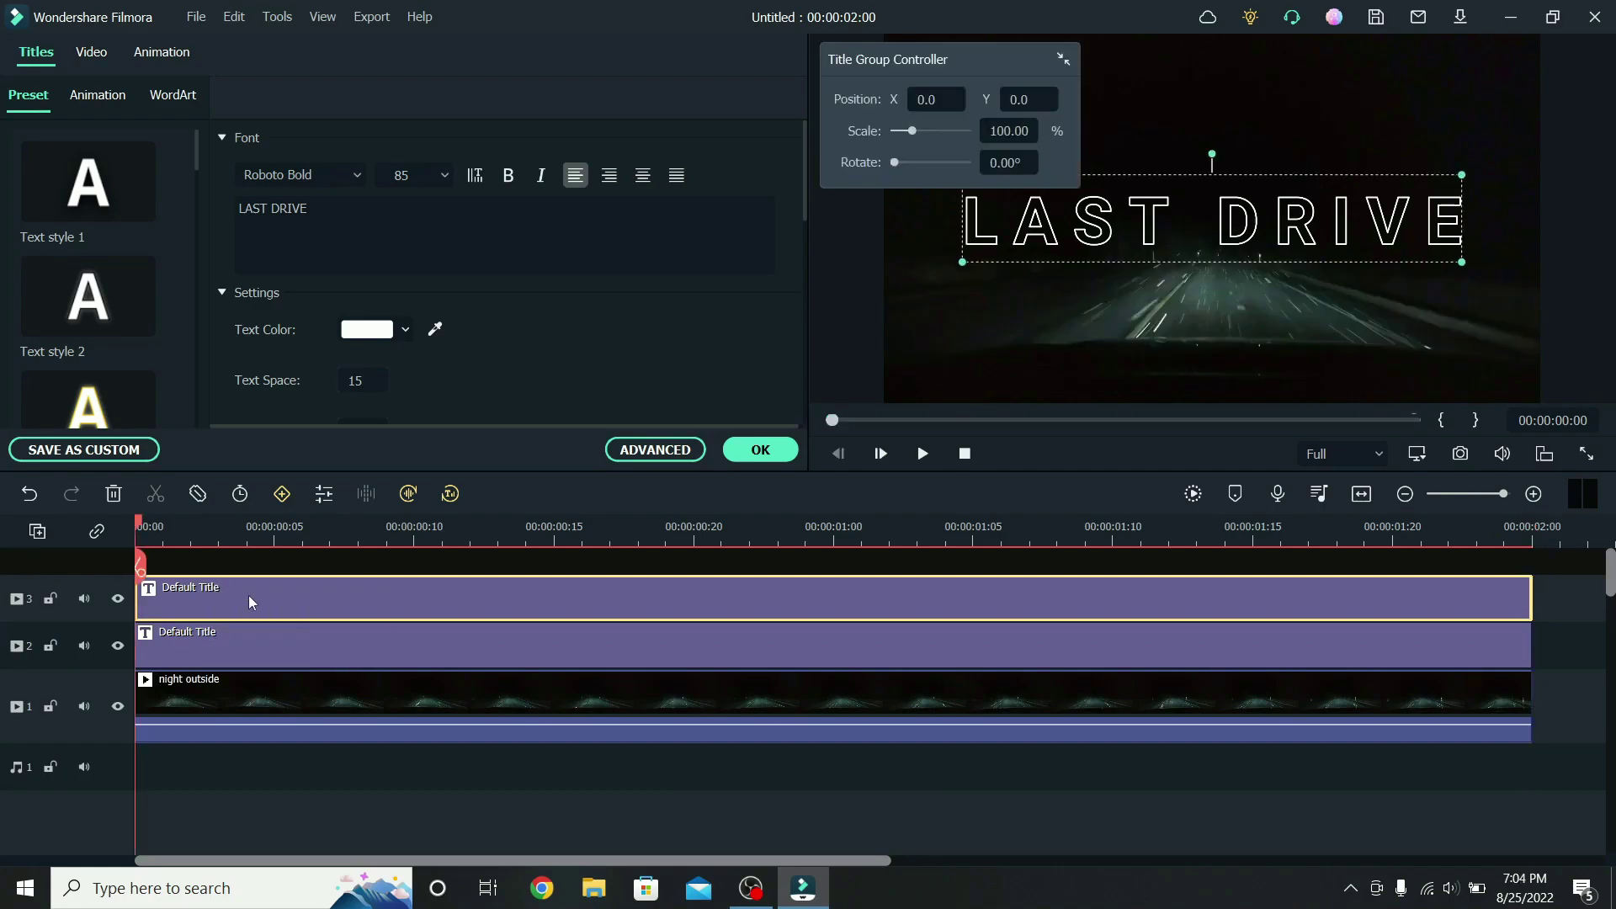
# - Swap the copy's outline for a solid white fill and apply the Random 2 animation
pyautogui.click(637, 449)
pyautogui.click(202, 745)
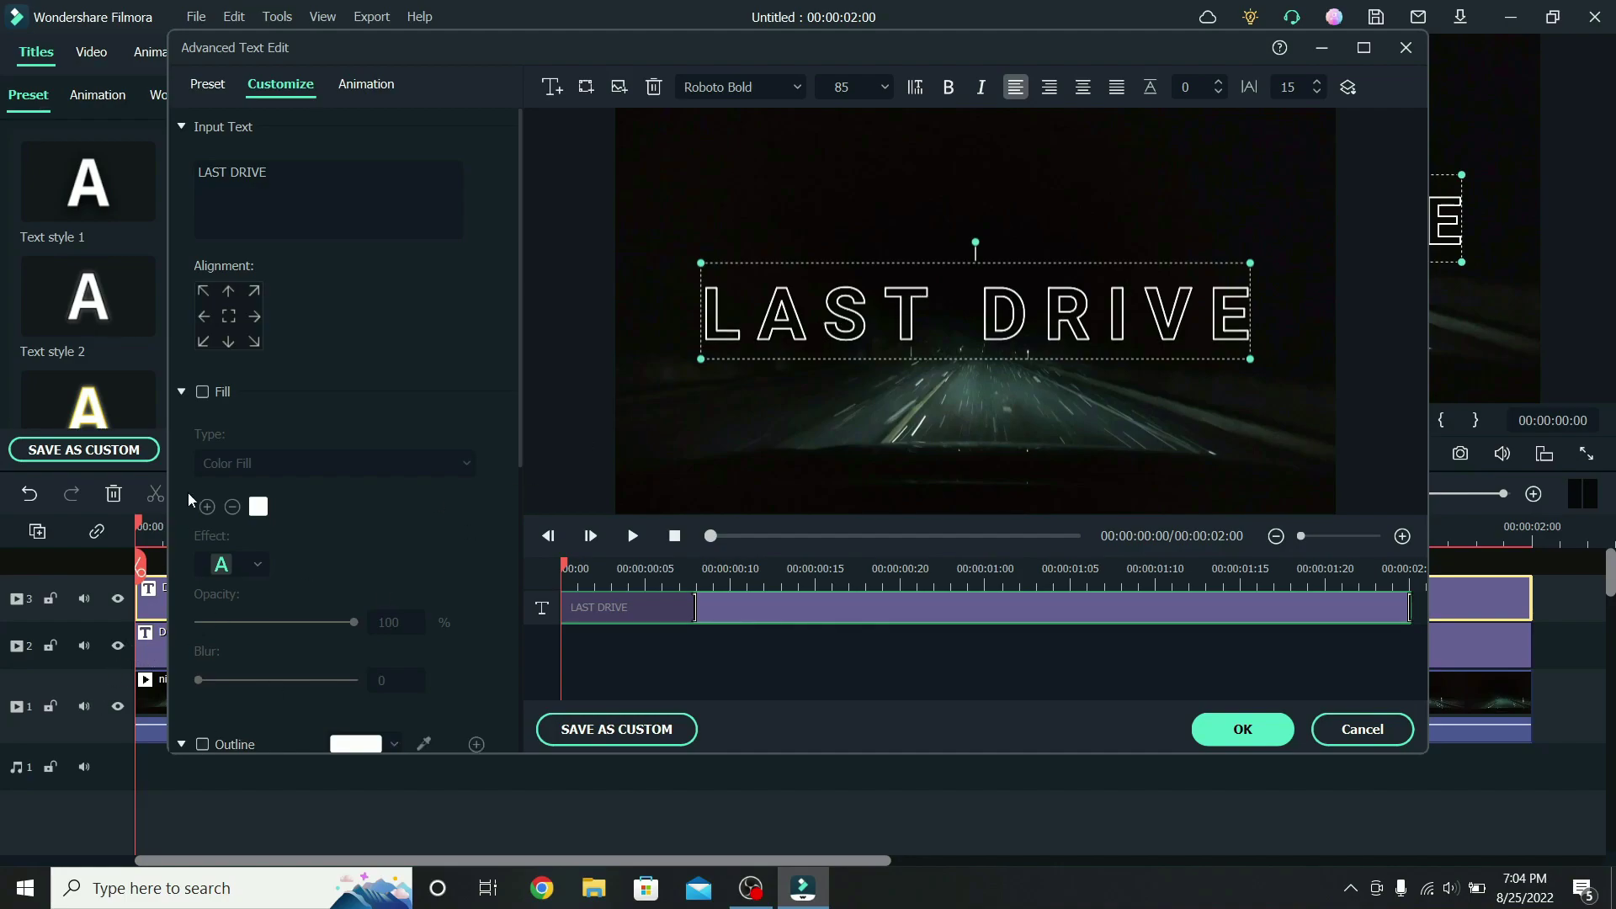
pyautogui.click(202, 392)
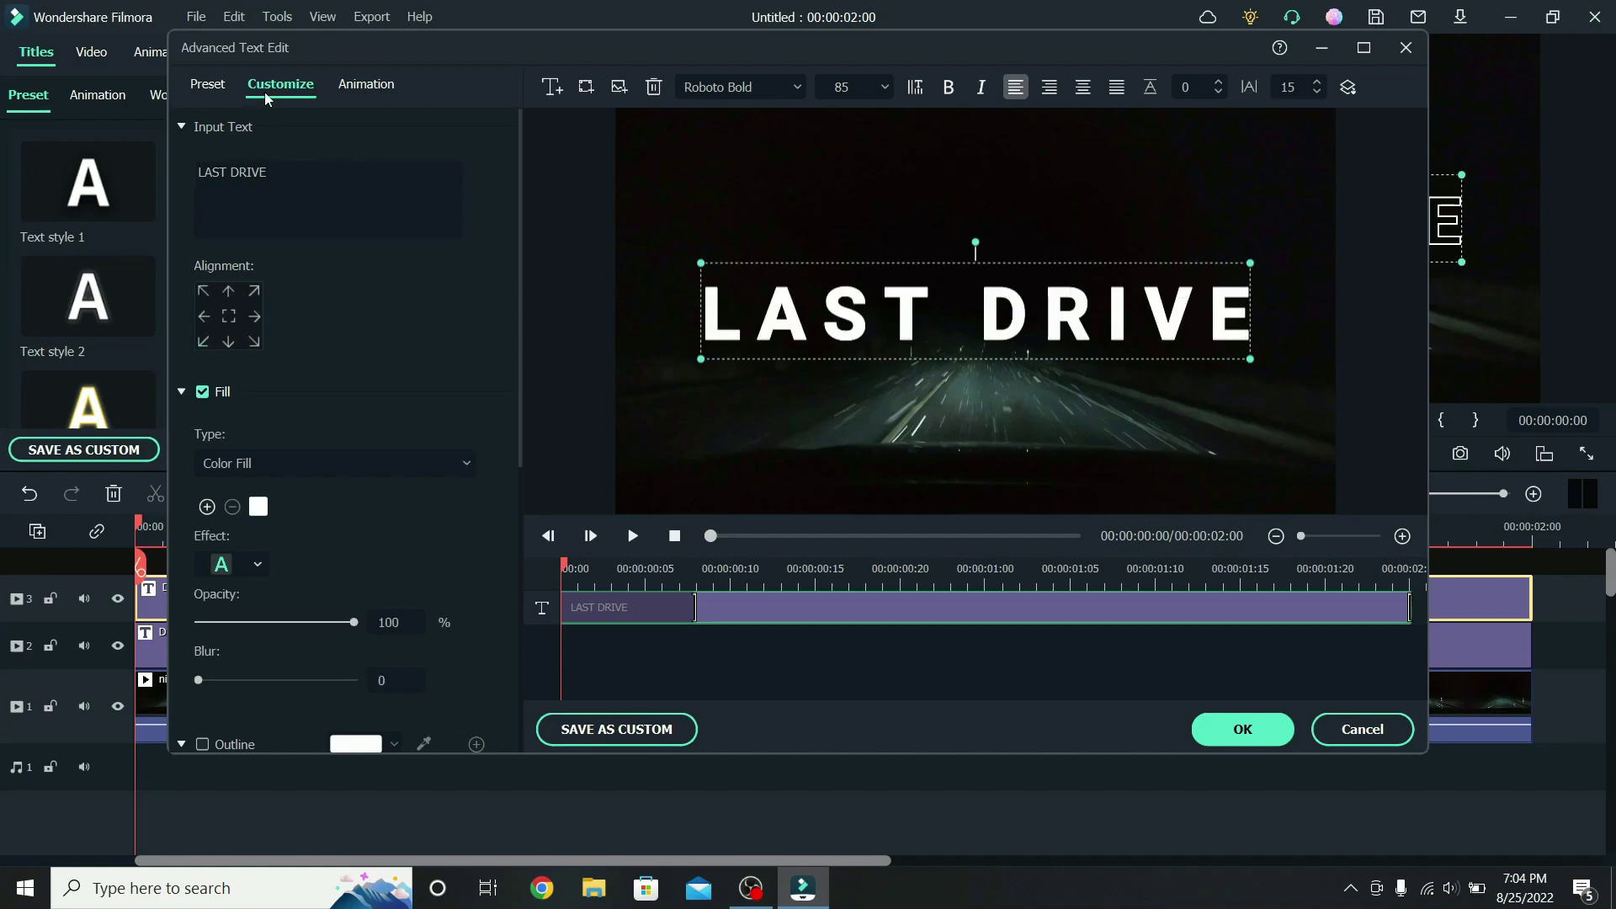
pyautogui.click(345, 84)
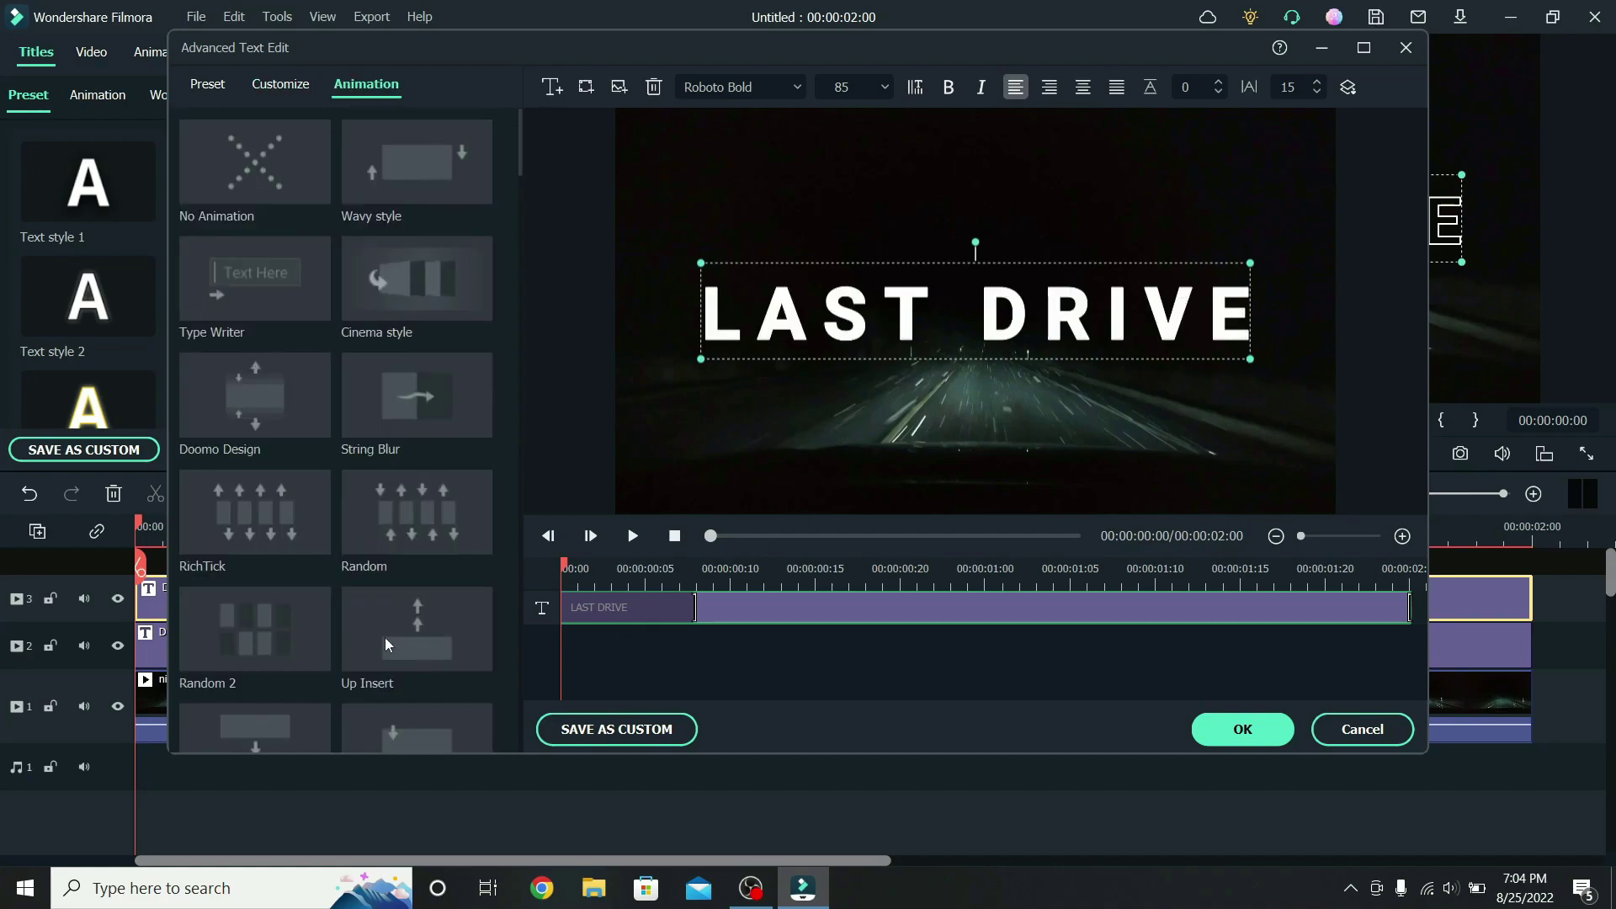
pyautogui.doubleClick(245, 642)
pyautogui.click(633, 537)
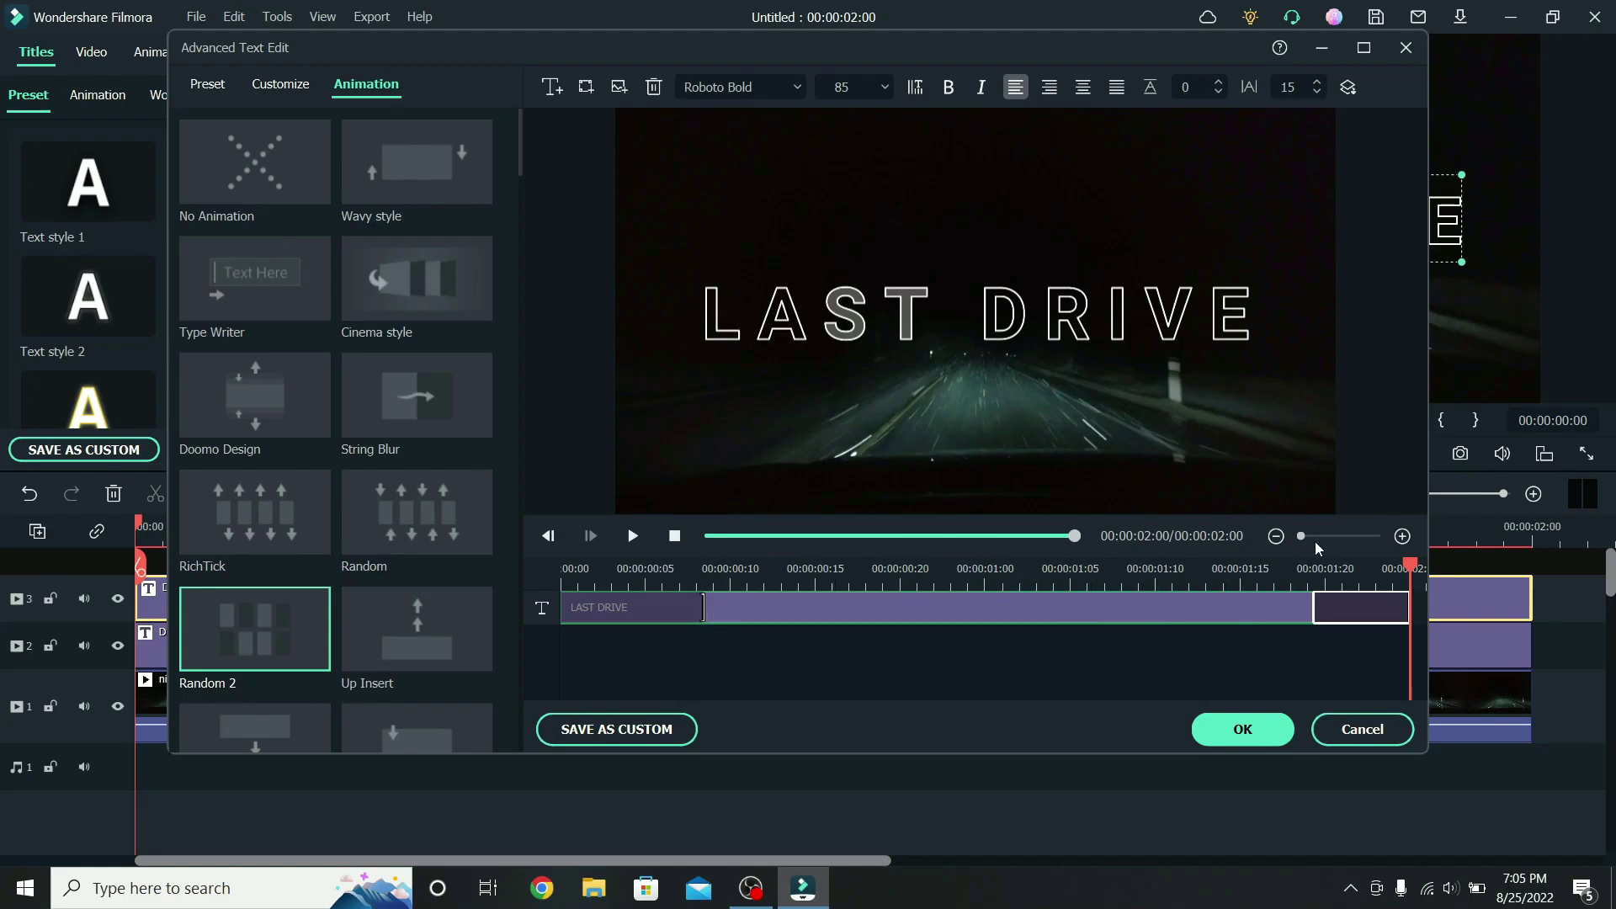
# - Apply the LAST DRIVE edits, play back the layered reveal, and show the Titles library
pyautogui.click(1238, 729)
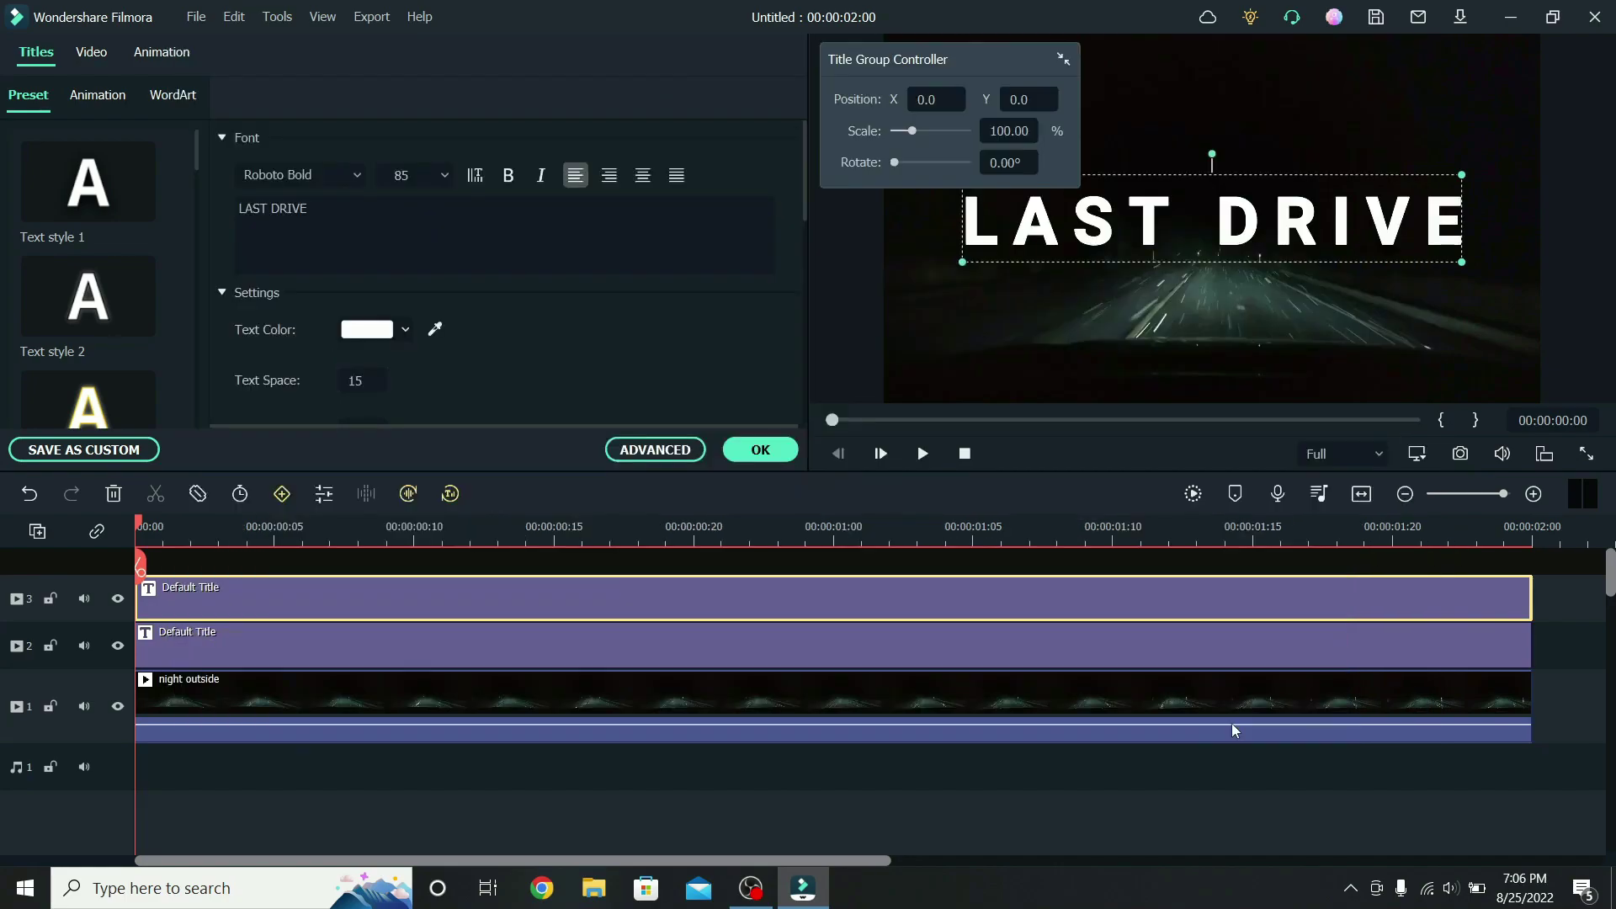
pyautogui.press('space')
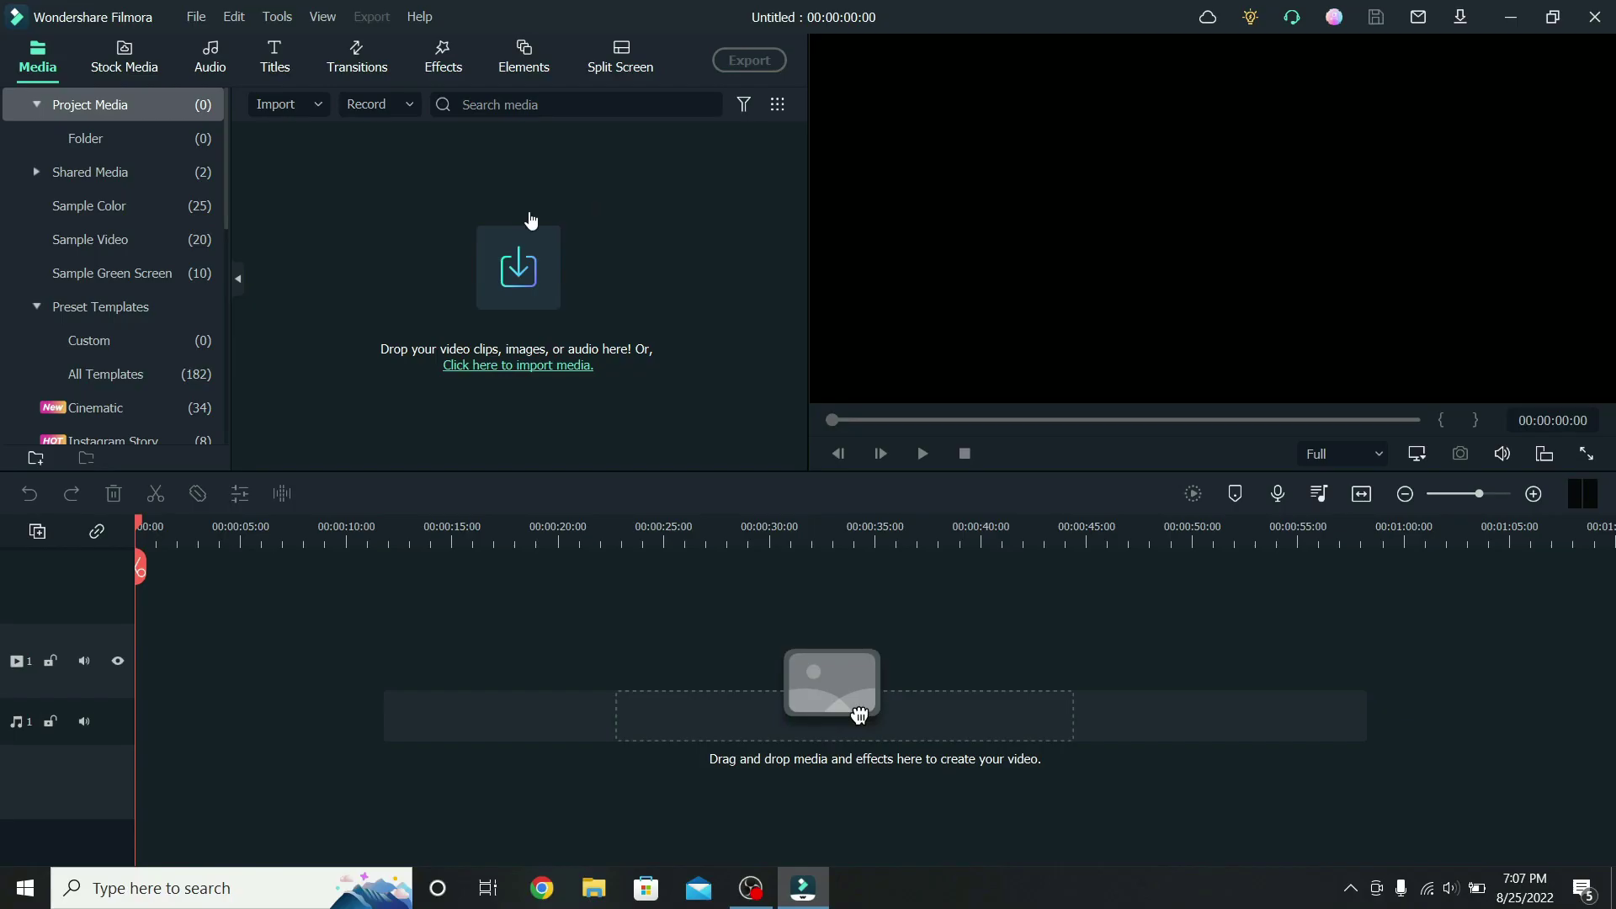
pyautogui.click(275, 58)
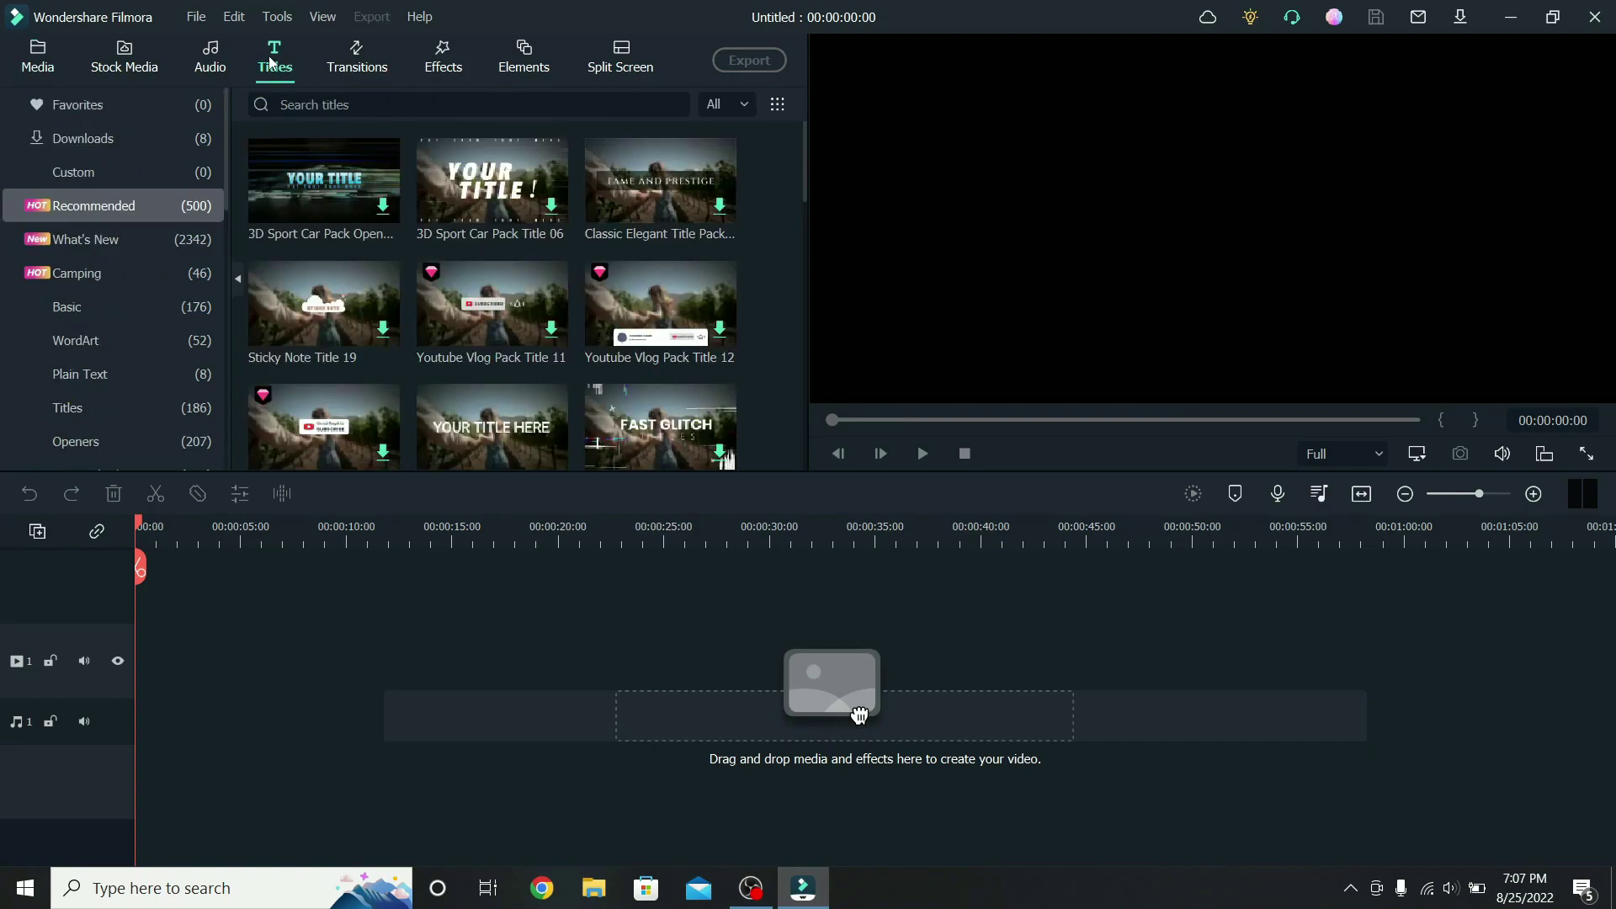
# - Search for the Default Title and place it at the start of the timeline
pyautogui.click(326, 101)
pyautogui.write('default')
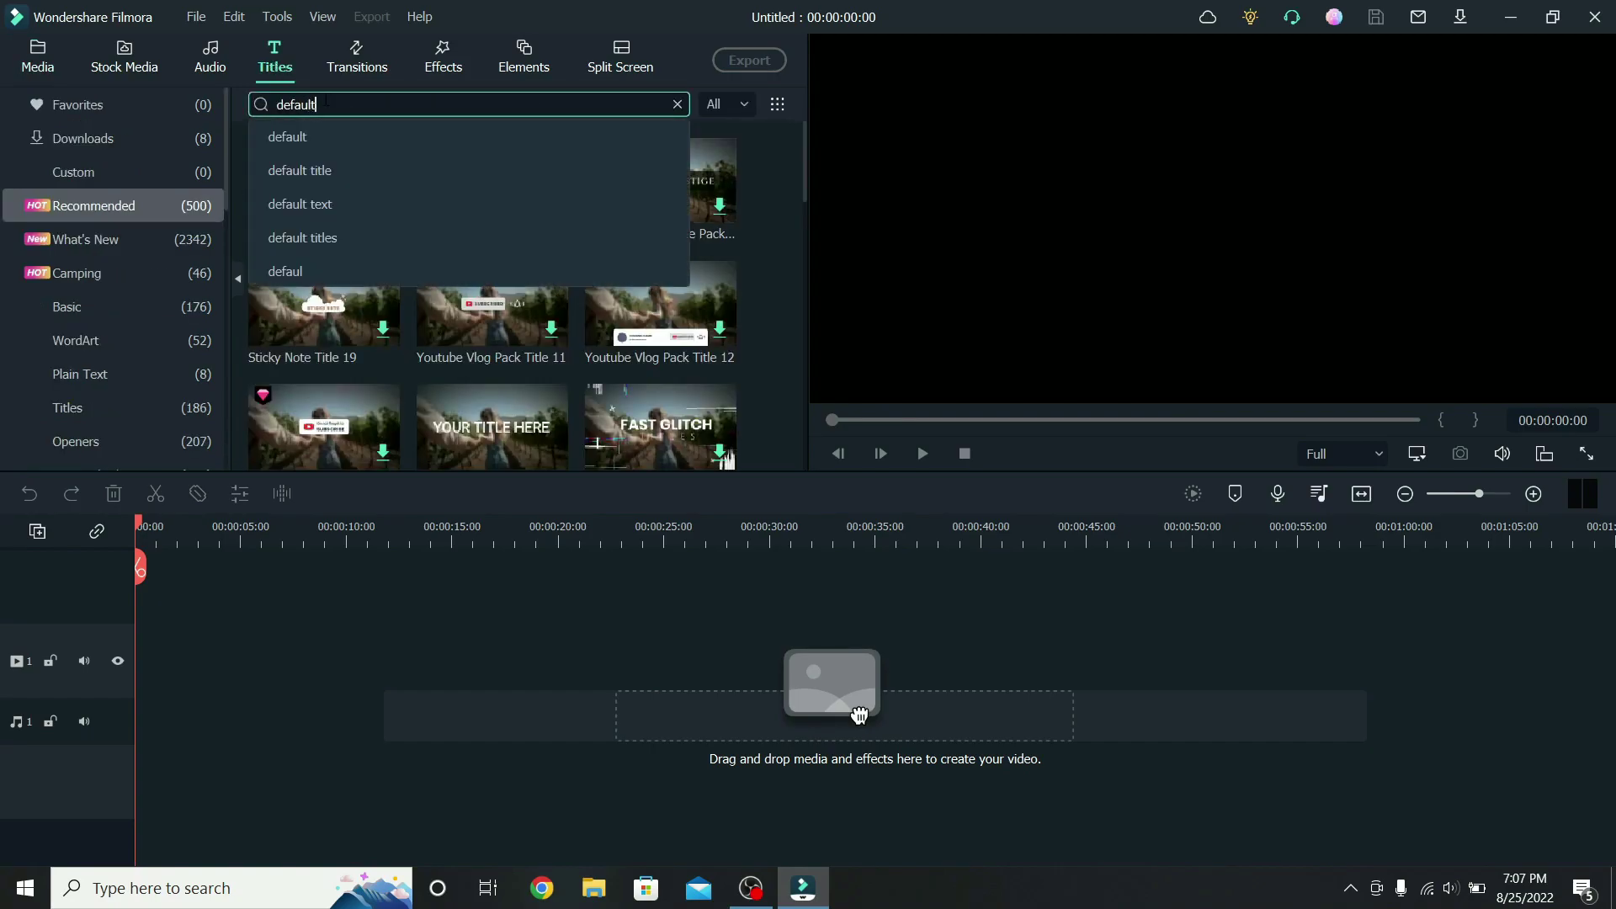
pyautogui.click(307, 165)
pyautogui.moveTo(858, 714); pyautogui.dragTo(147, 669)
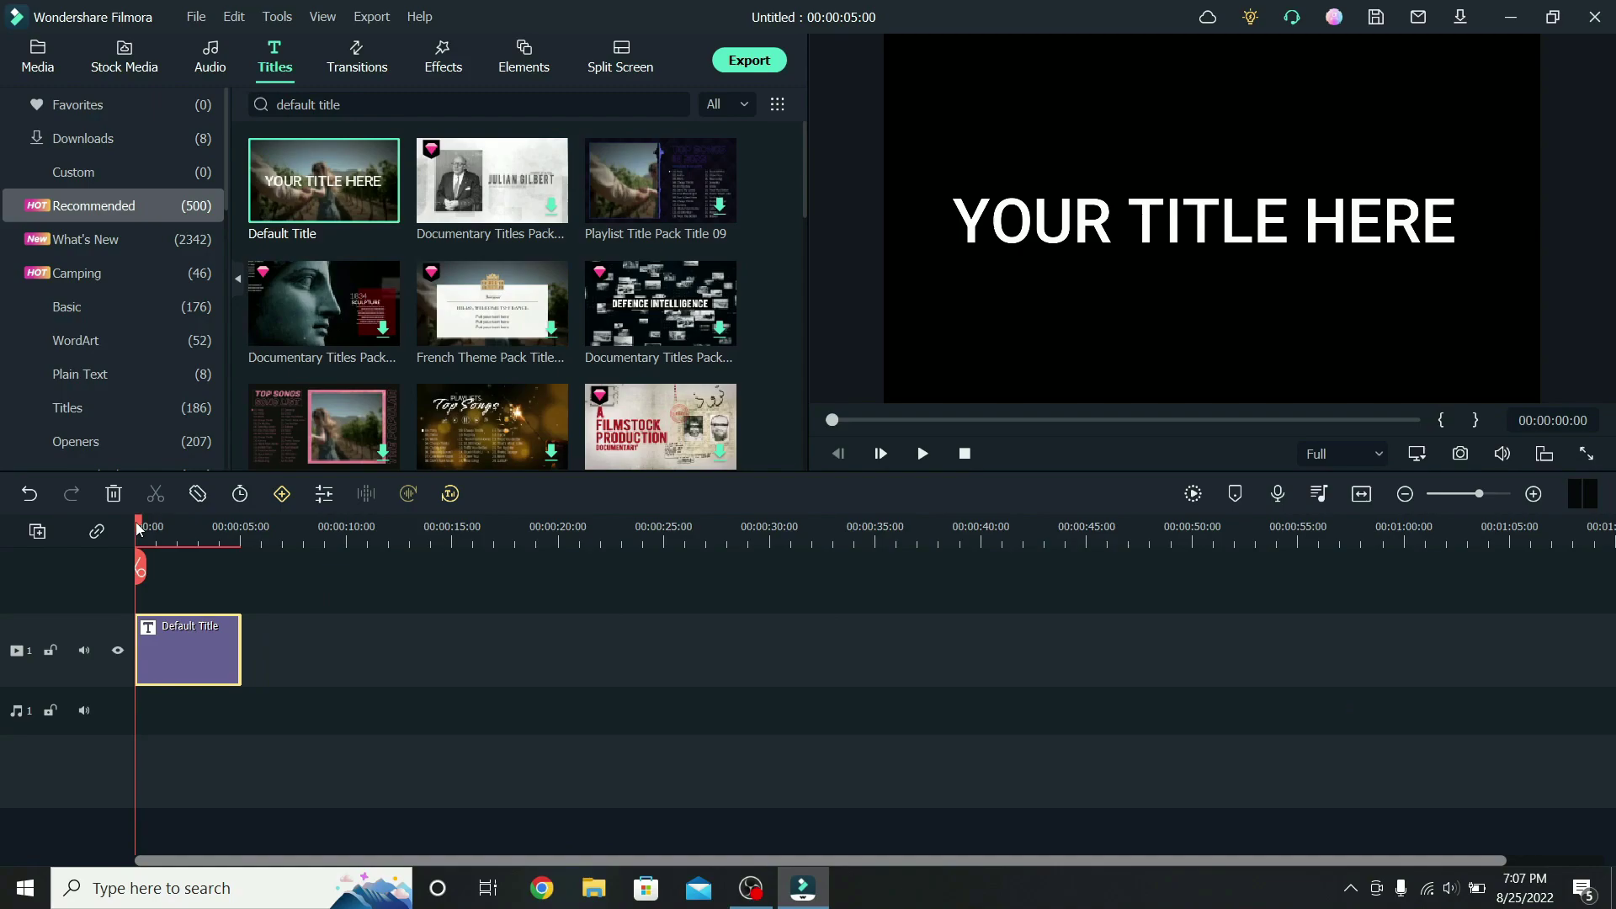
pyautogui.click(1362, 495)
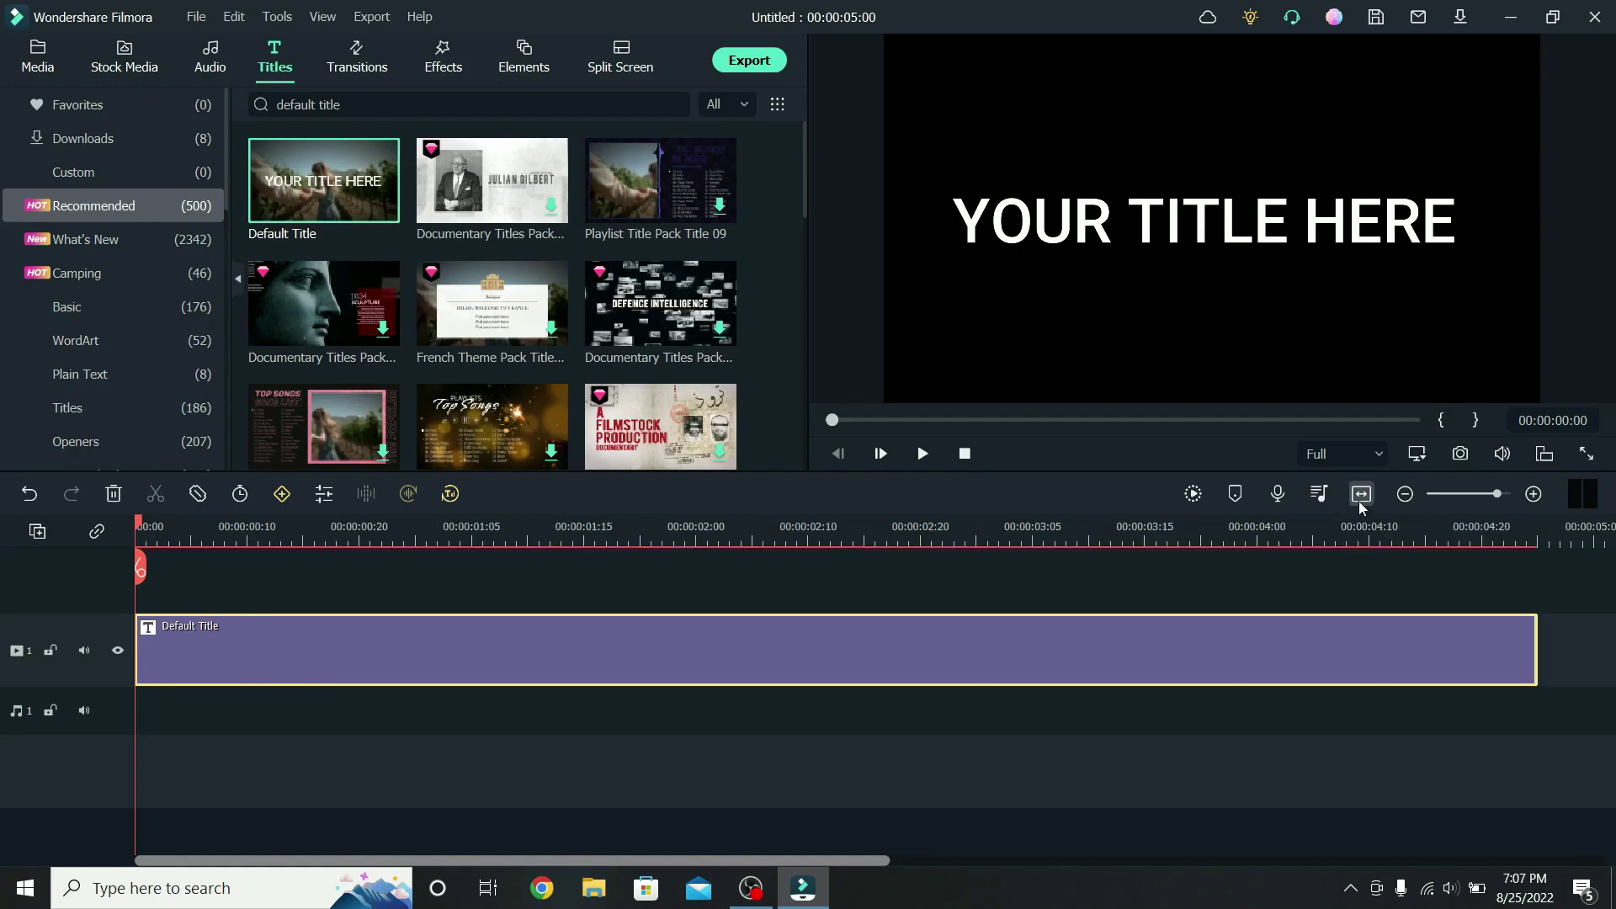
# - Change the title text to FILMORA in the Rounded Mplus 1c font
pyautogui.doubleClick(1111, 665)
pyautogui.tripleClick(413, 219)
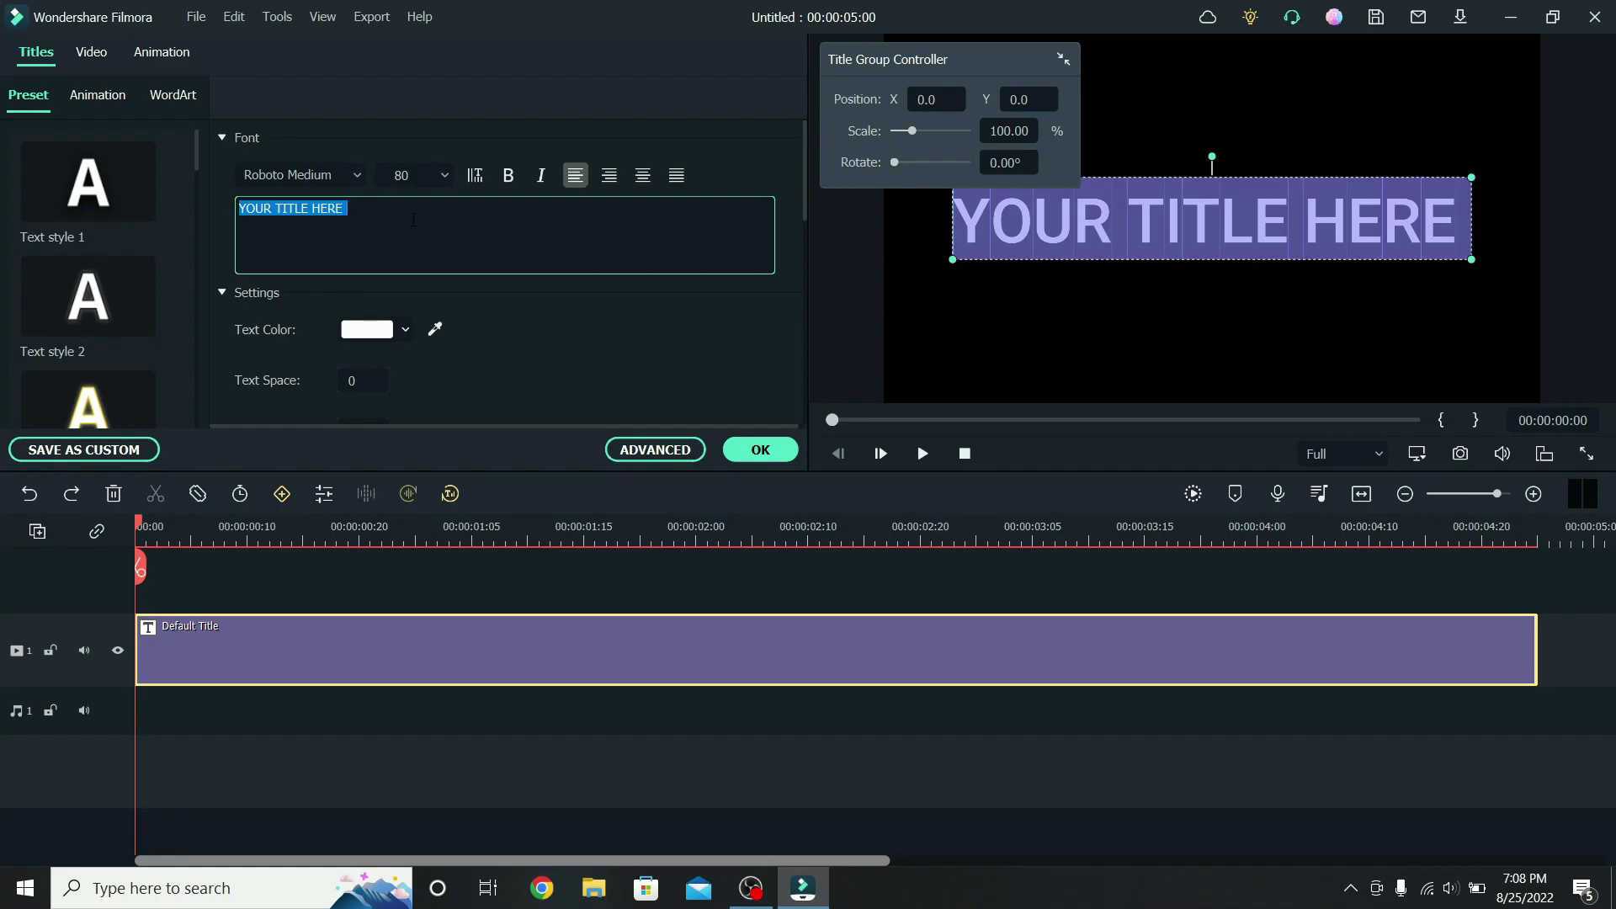
pyautogui.write('FILMORA')
pyautogui.click(355, 175)
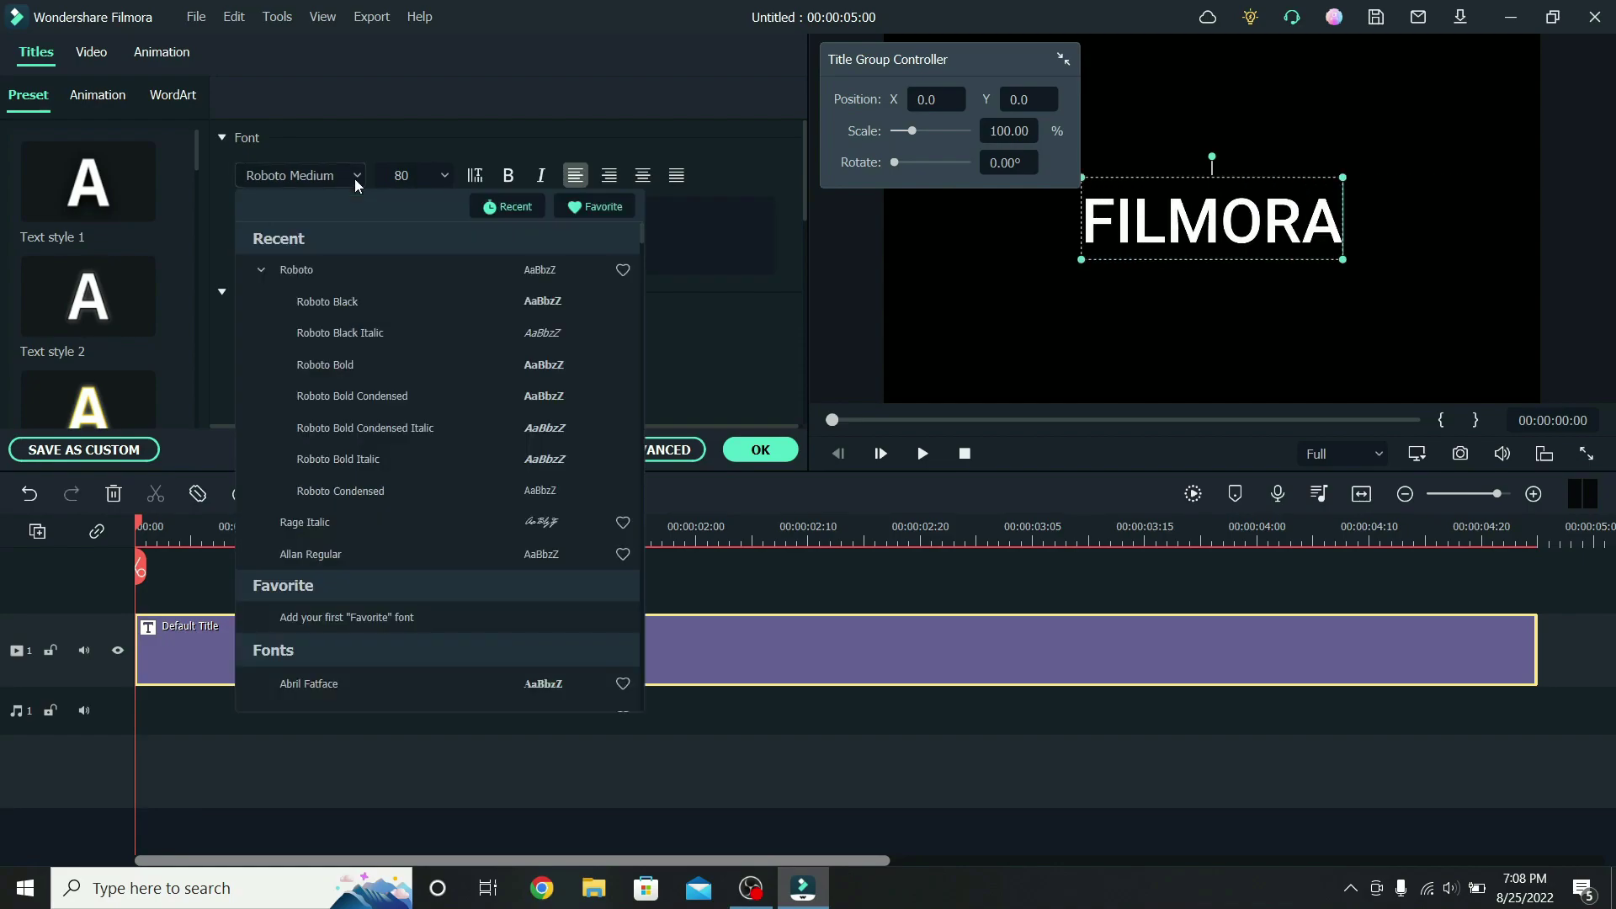
pyautogui.scroll(-10, 355, 178)
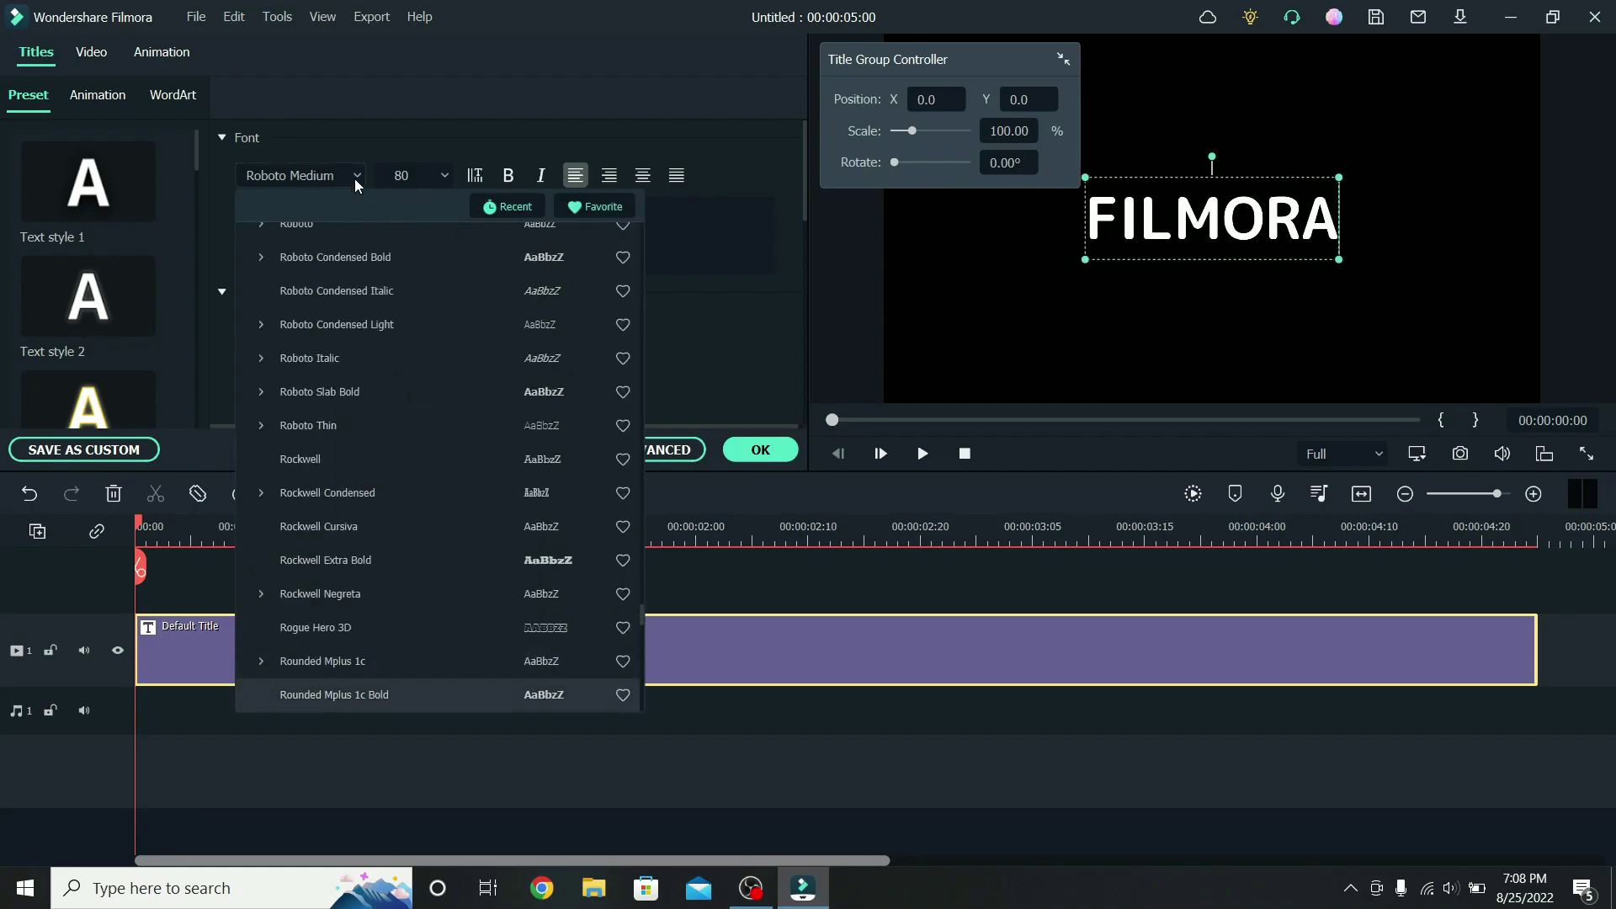
pyautogui.click(355, 178)
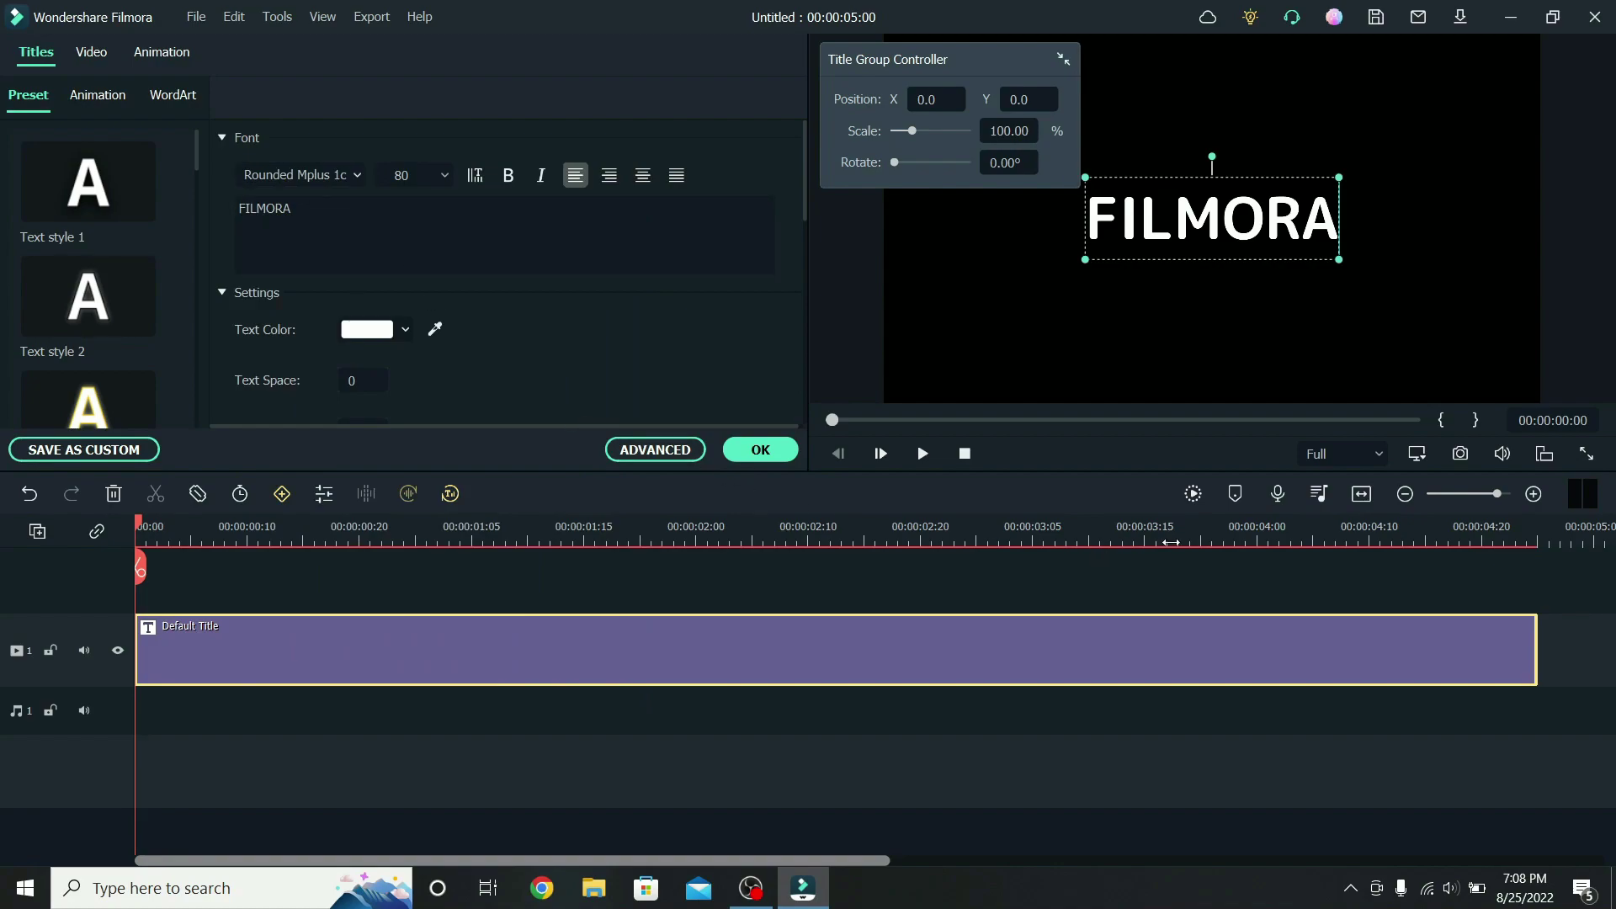
pyautogui.moveTo(1427, 541); pyautogui.dragTo(1257, 564)
# - Split the FILMORA title at 1, 2, 3 and 4 seconds into five clips
pyautogui.click(416, 569)
pyautogui.click(695, 566)
pyautogui.click(977, 567)
pyautogui.click(1258, 567)
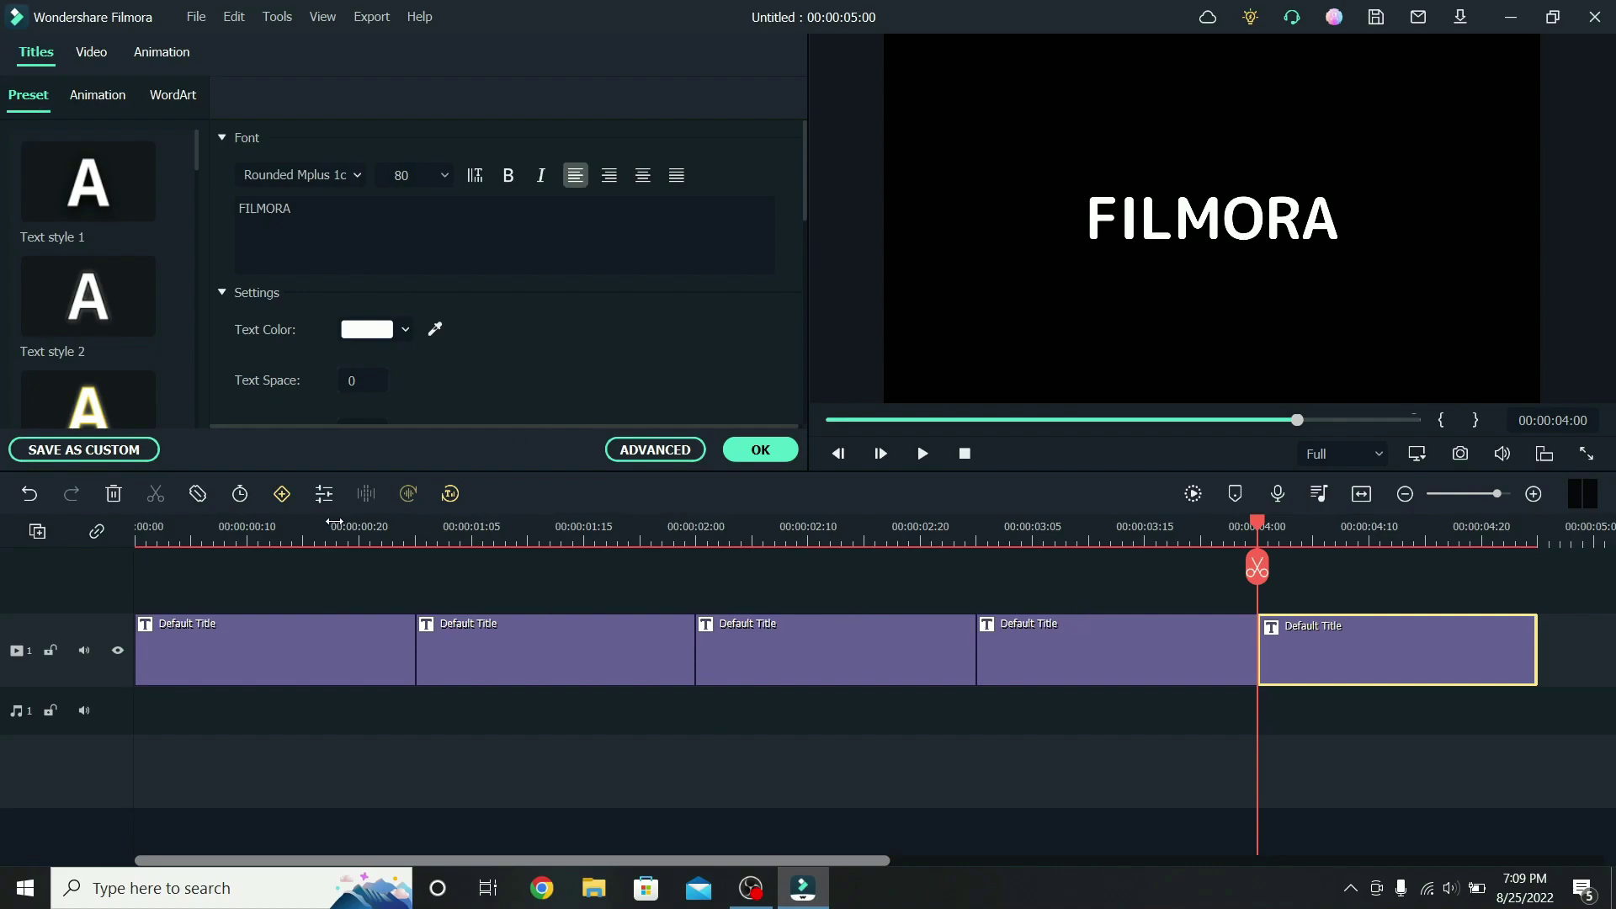
pyautogui.click(280, 530)
# - Give the second FILMORA clip cyan text
pyautogui.click(339, 644)
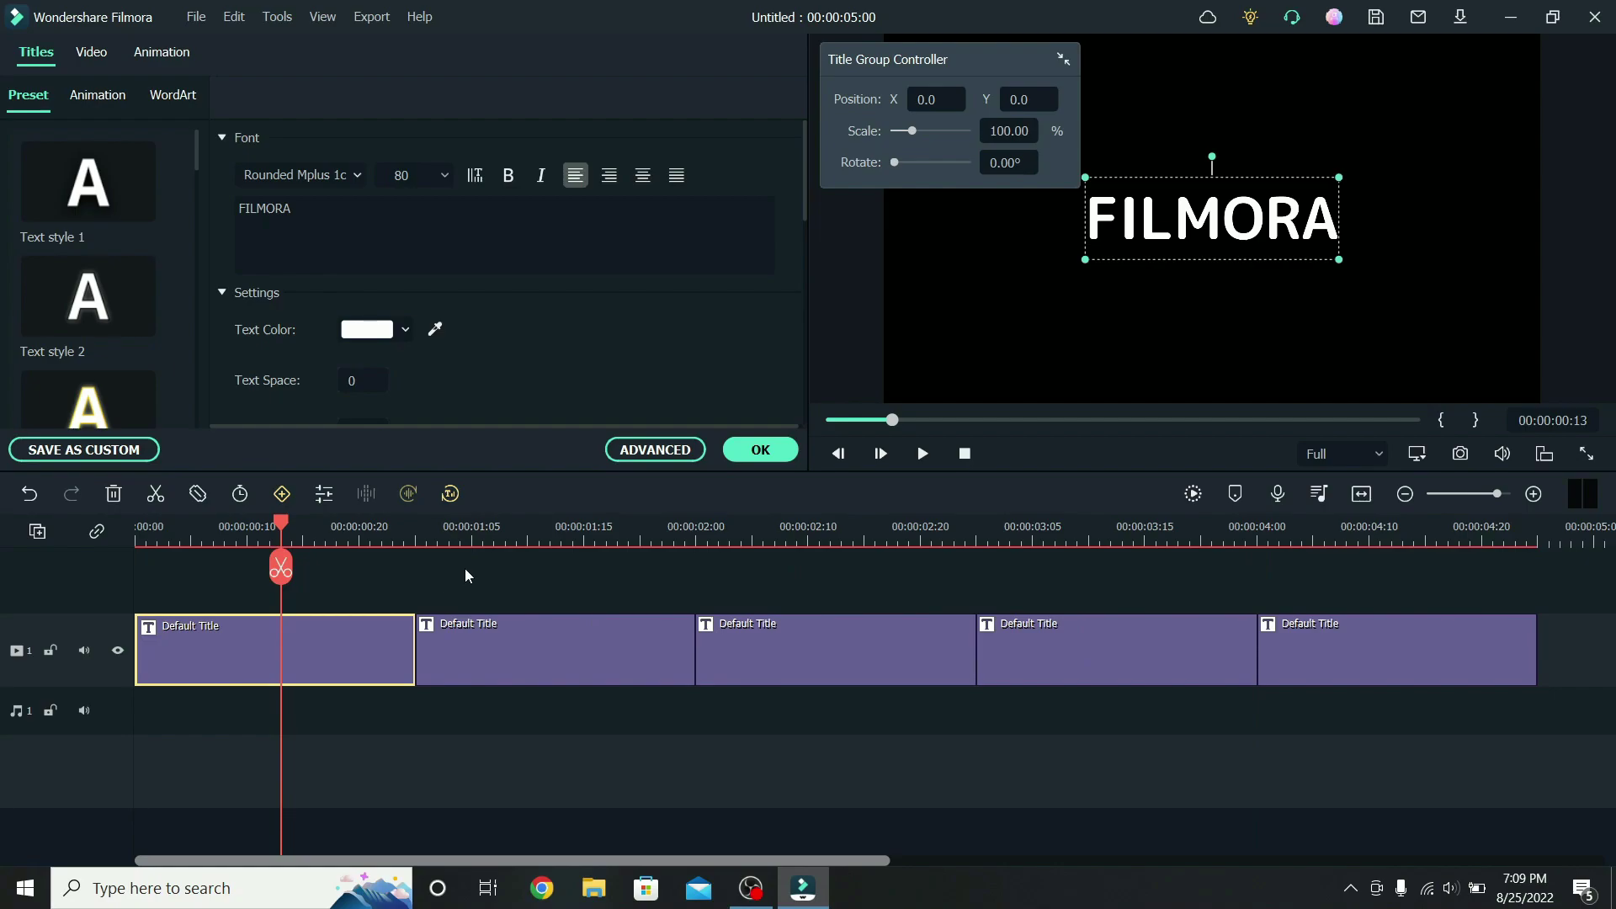
pyautogui.click(495, 539)
pyautogui.click(560, 639)
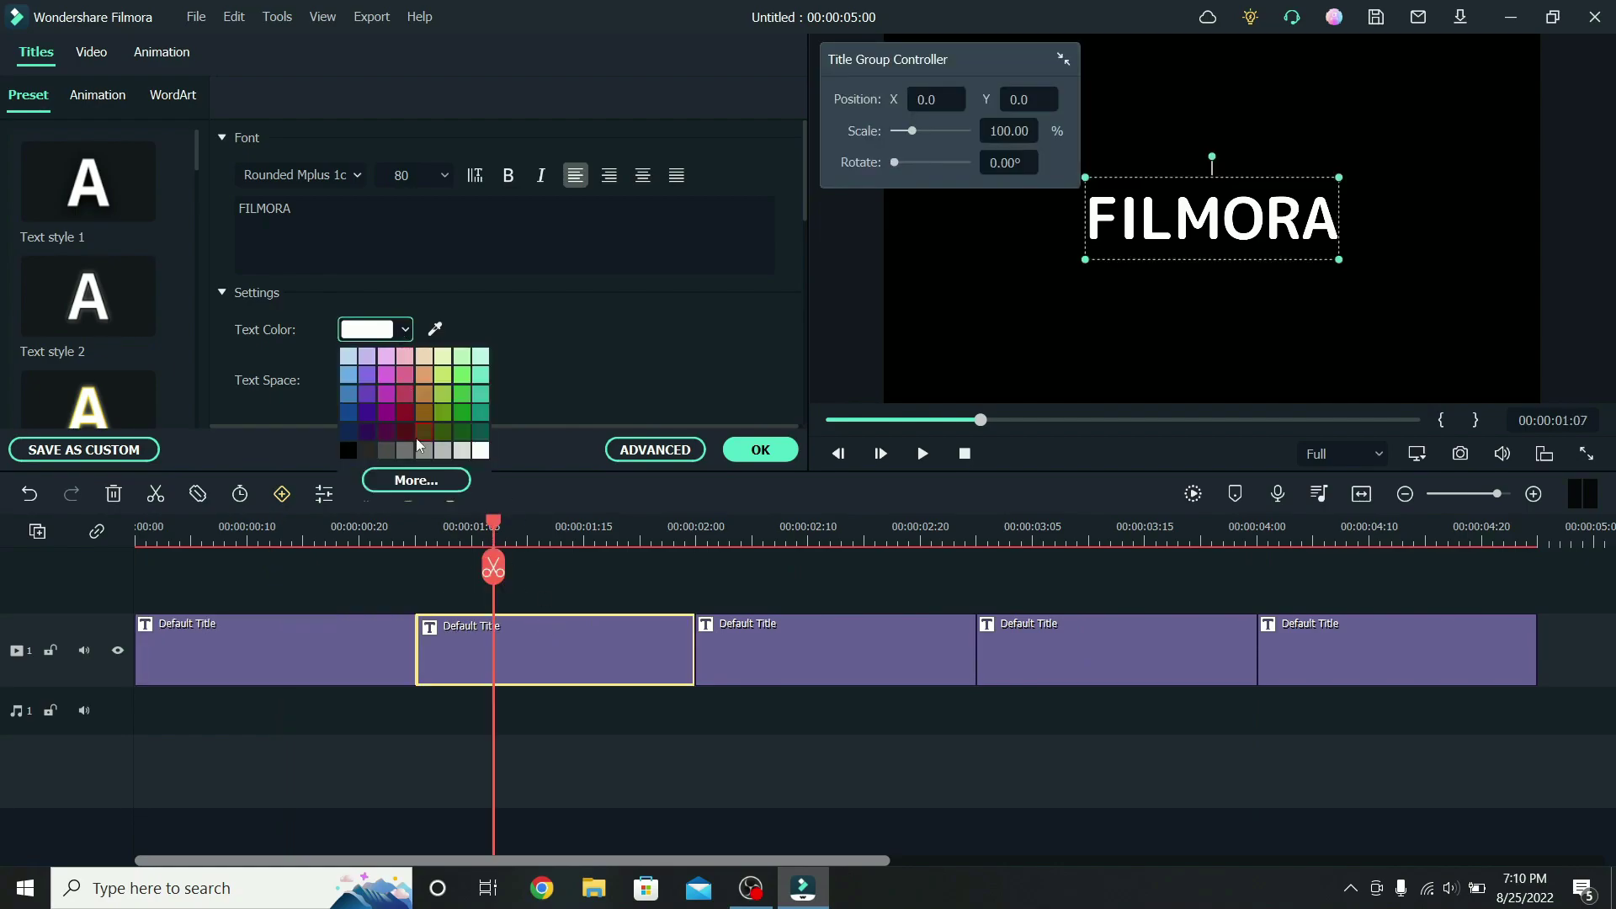
pyautogui.click(420, 480)
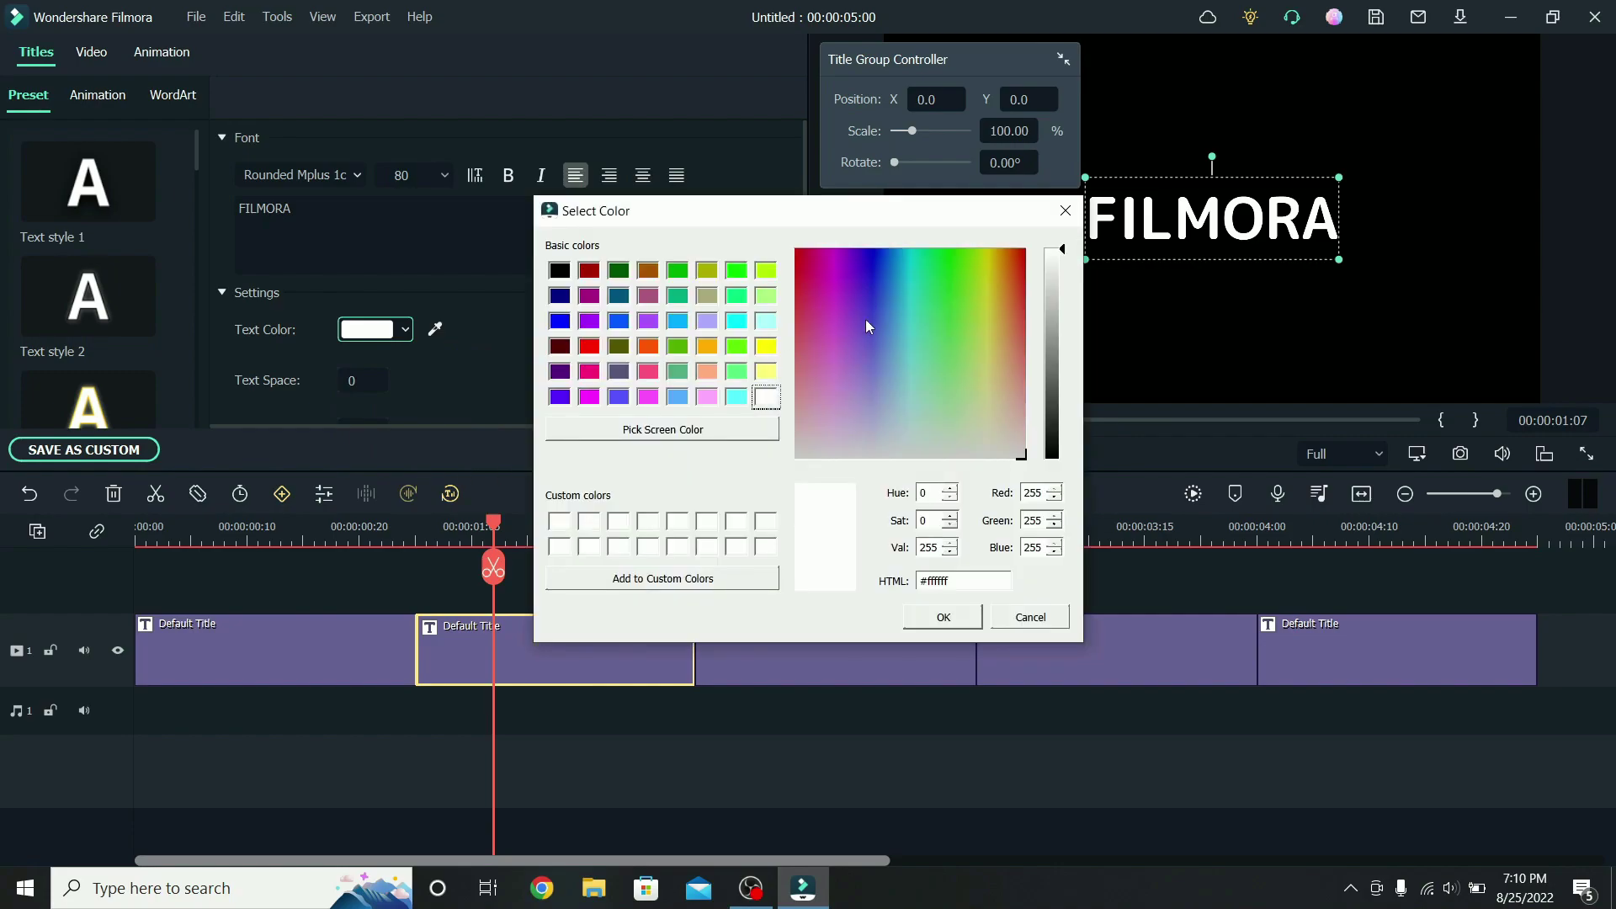
pyautogui.click(737, 326)
pyautogui.click(943, 618)
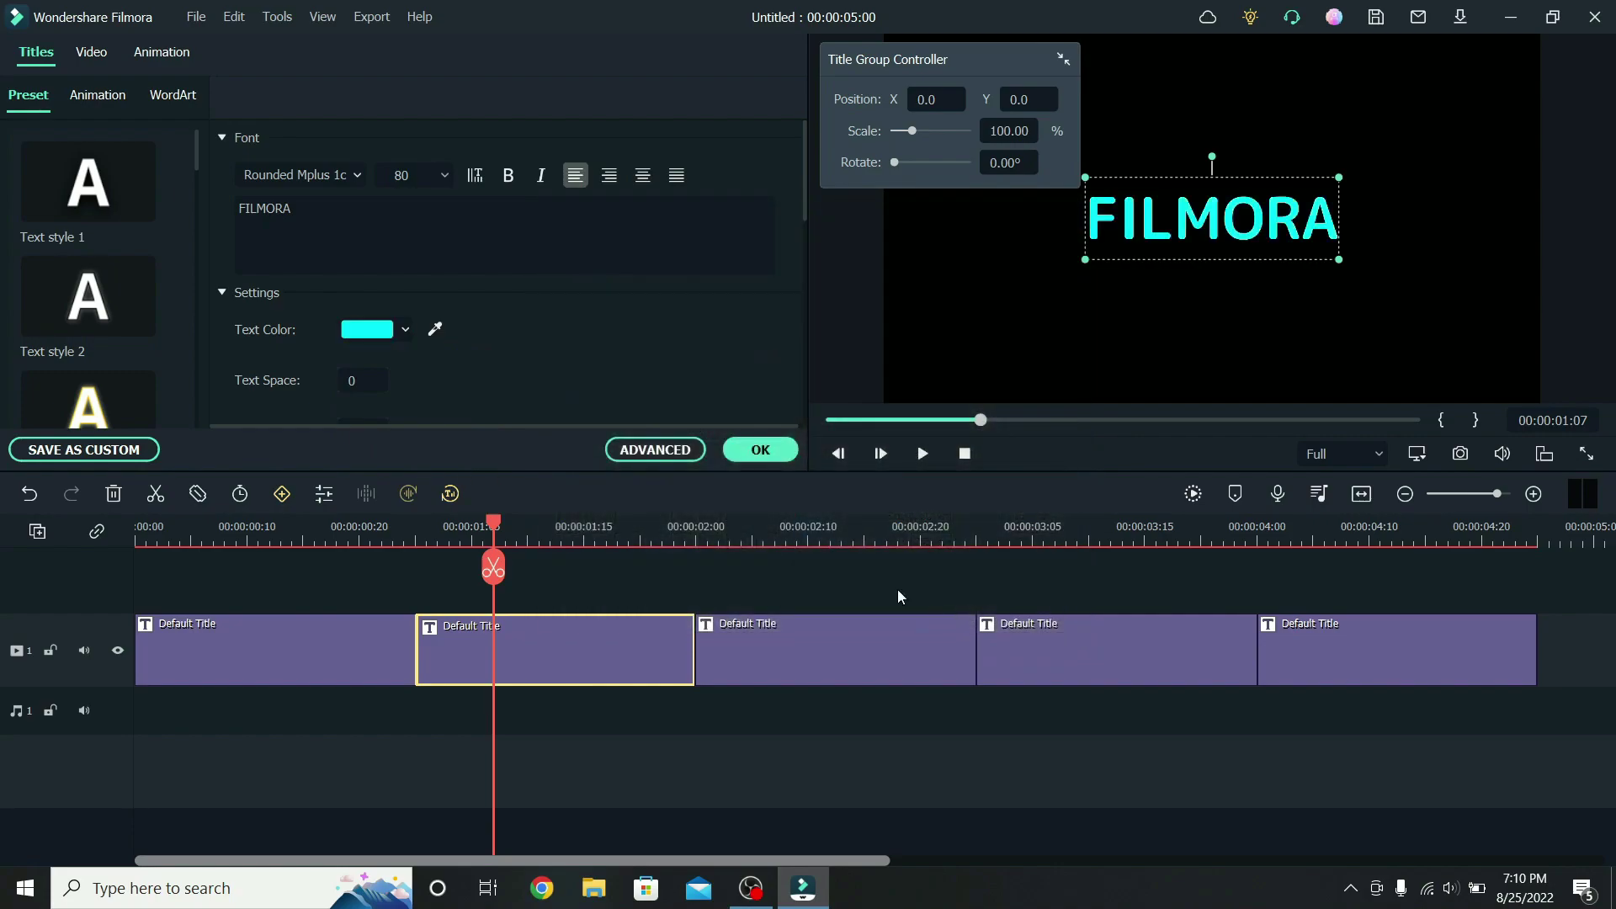
# - Give the third FILMORA clip yellow text
pyautogui.click(830, 542)
pyautogui.click(870, 644)
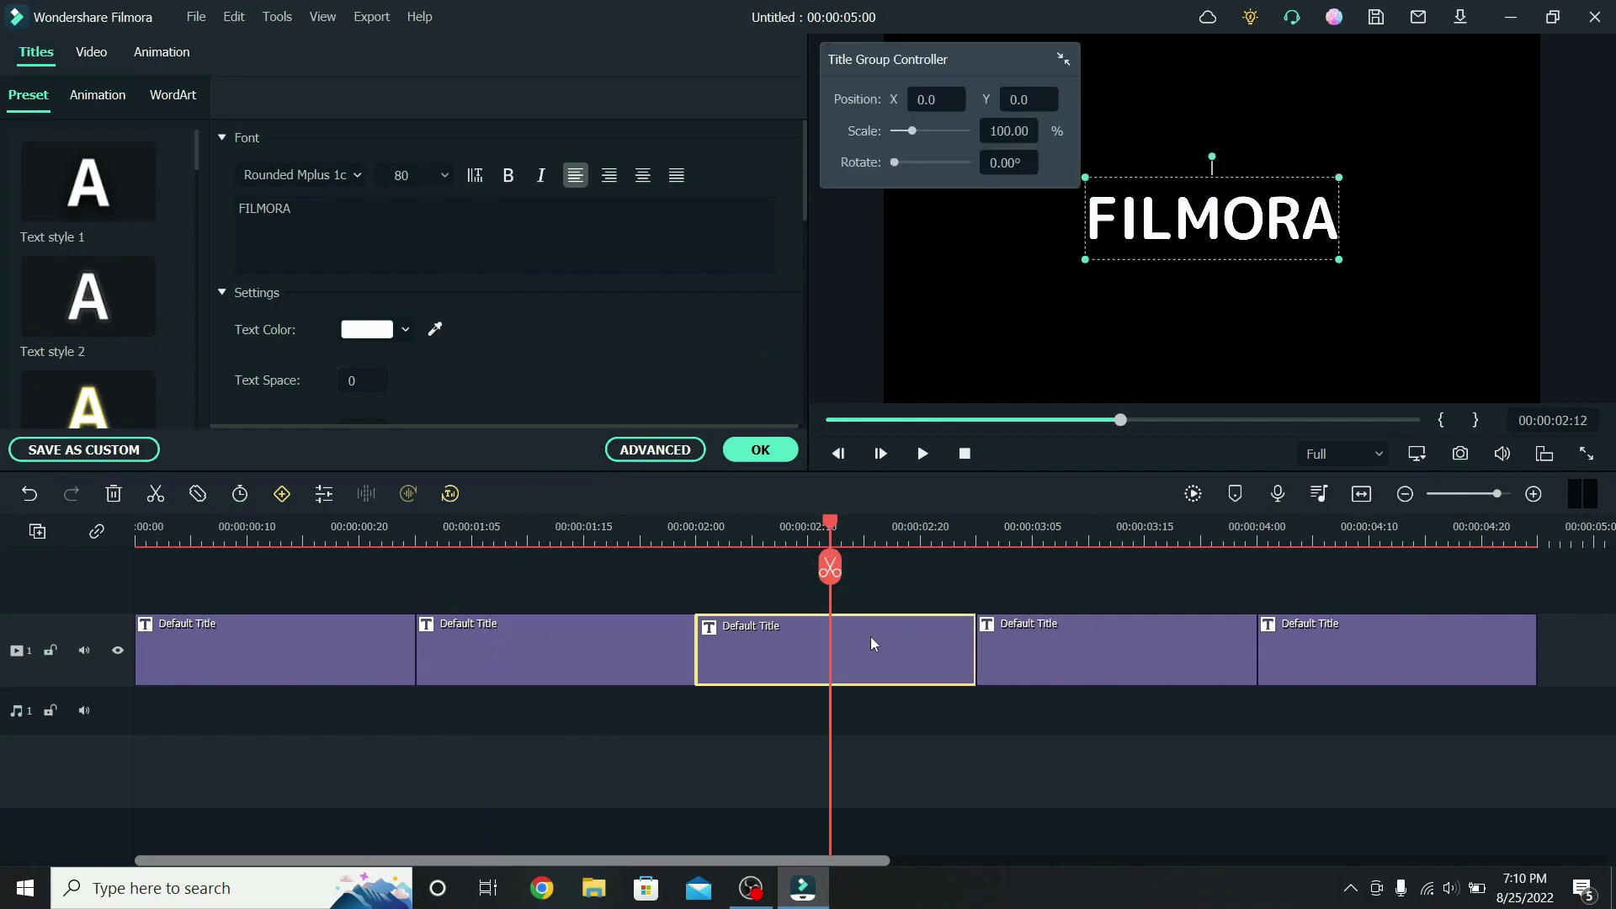
pyautogui.click(408, 331)
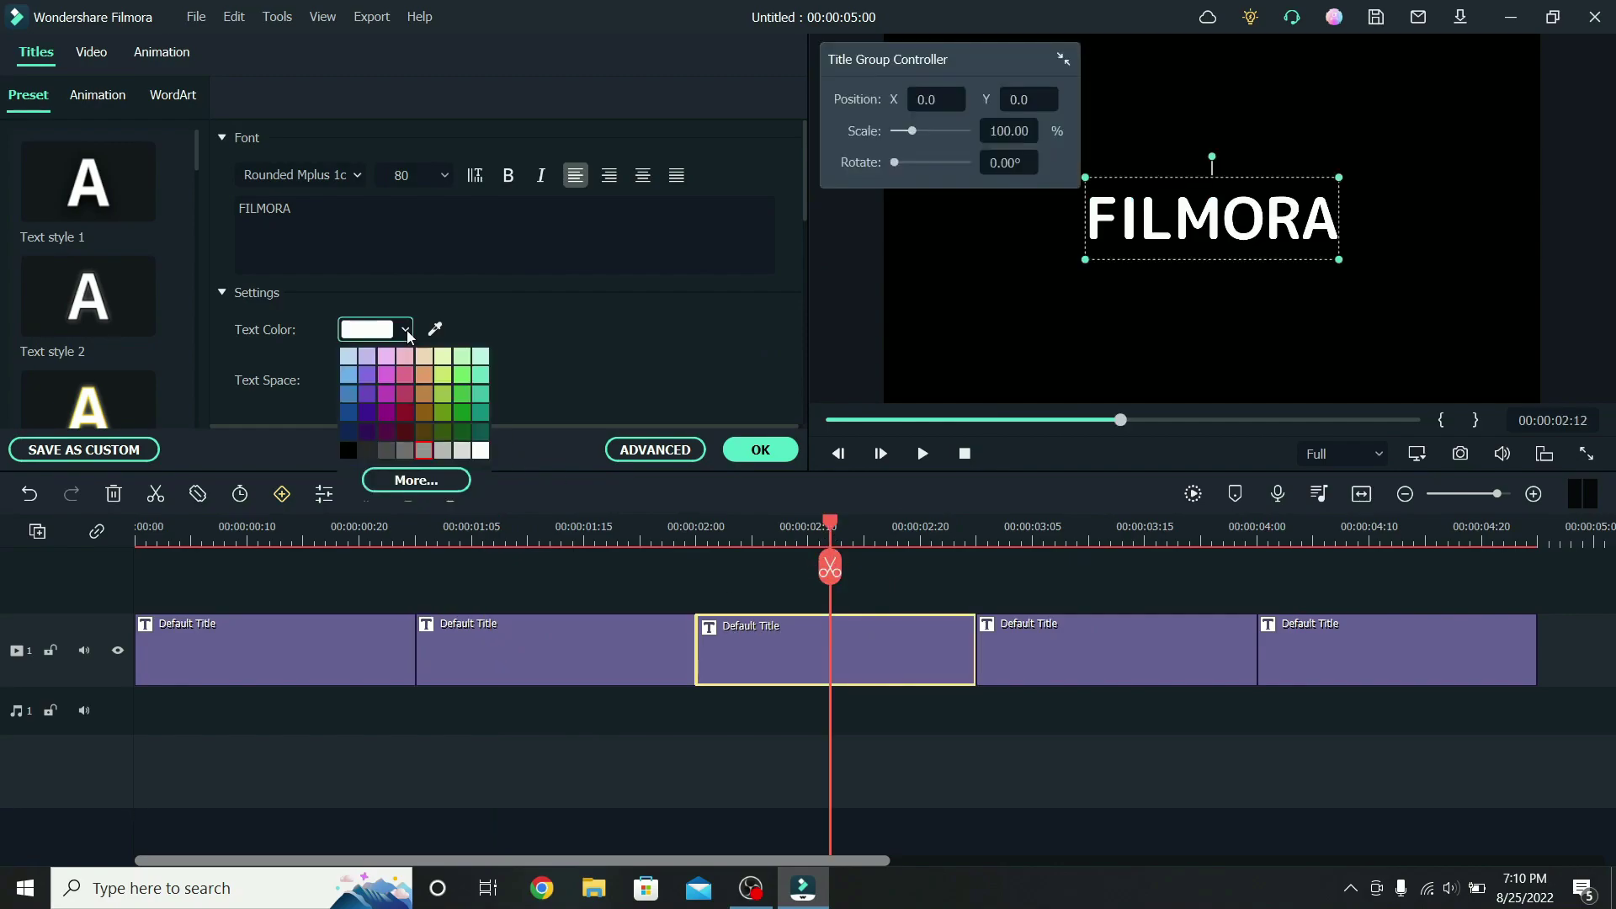
pyautogui.click(428, 482)
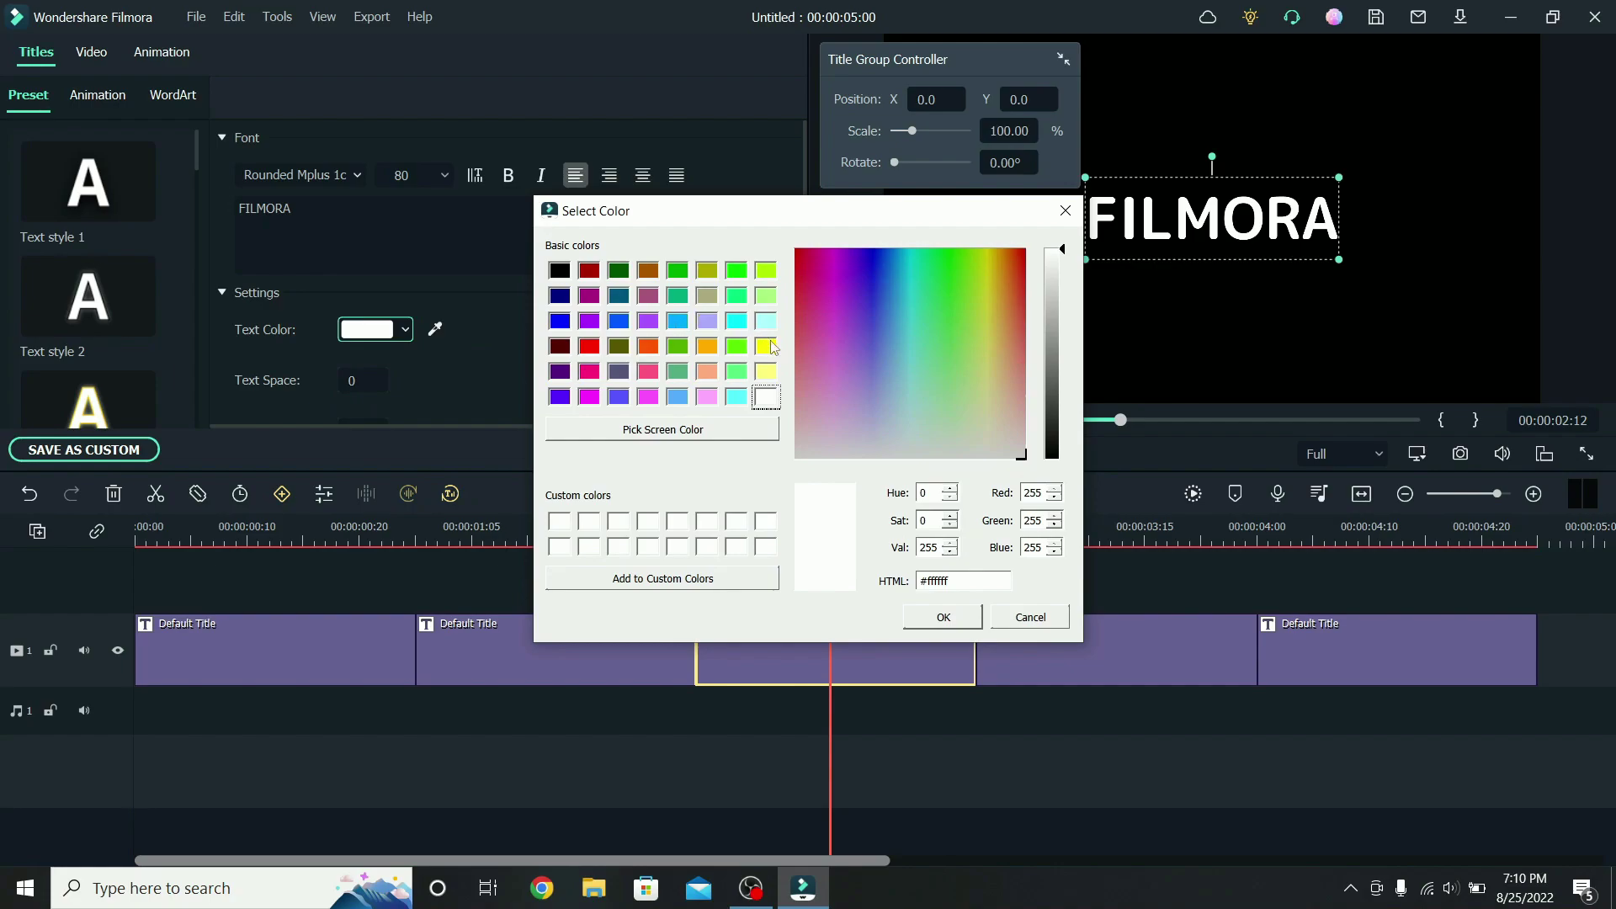
pyautogui.click(770, 346)
pyautogui.click(931, 618)
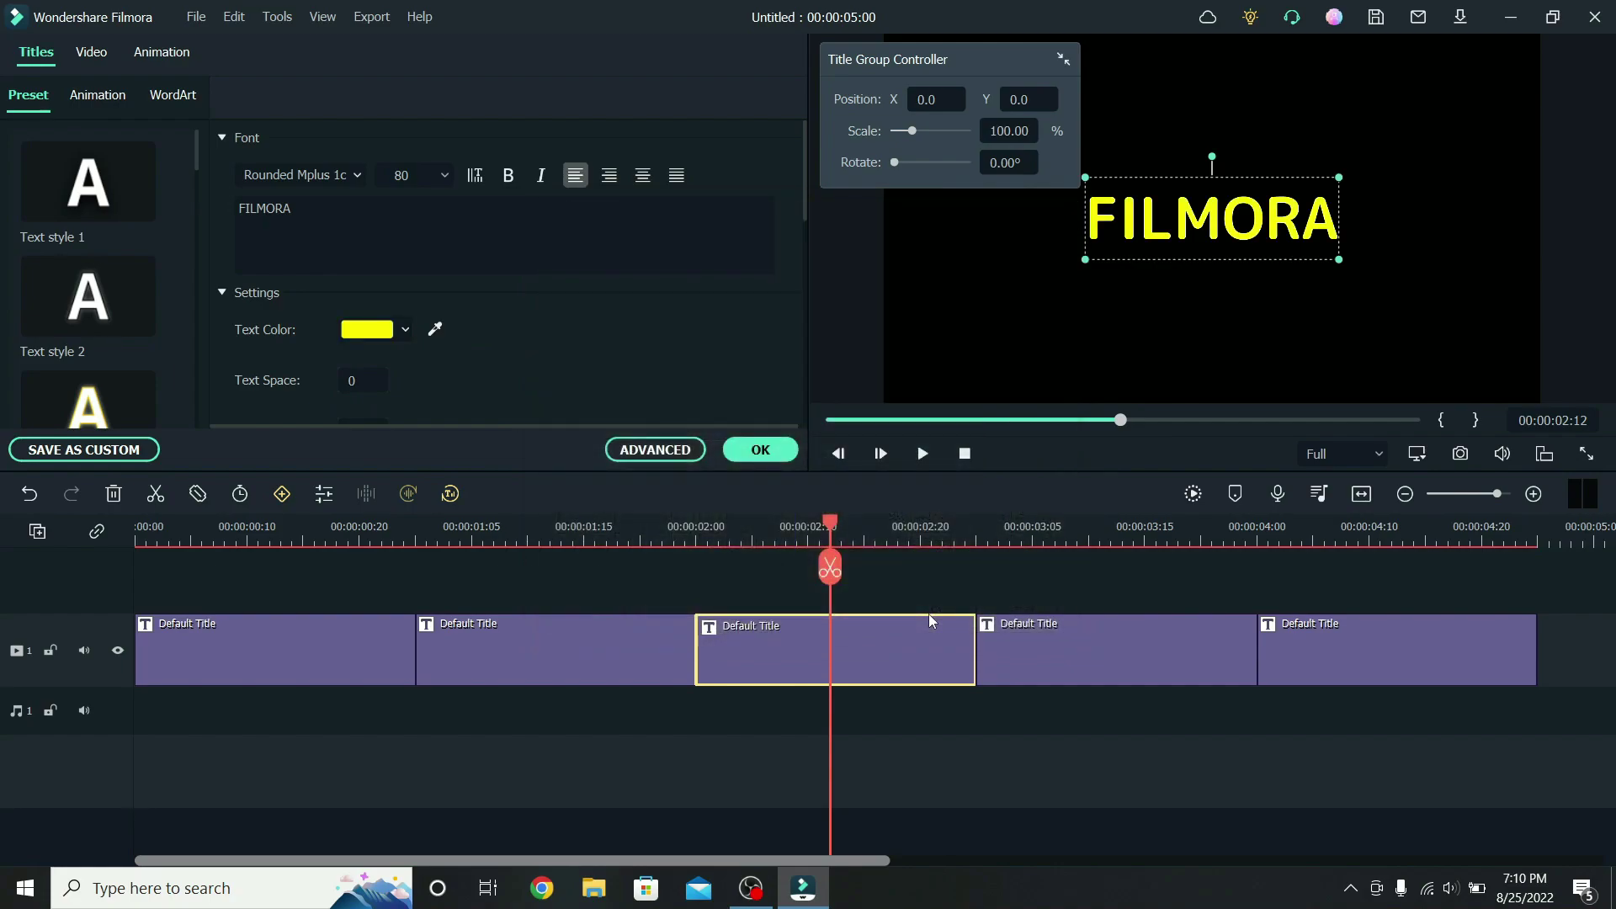
# - Color the fourth clip red and the fifth green, then play back to review
pyautogui.click(433, 478)
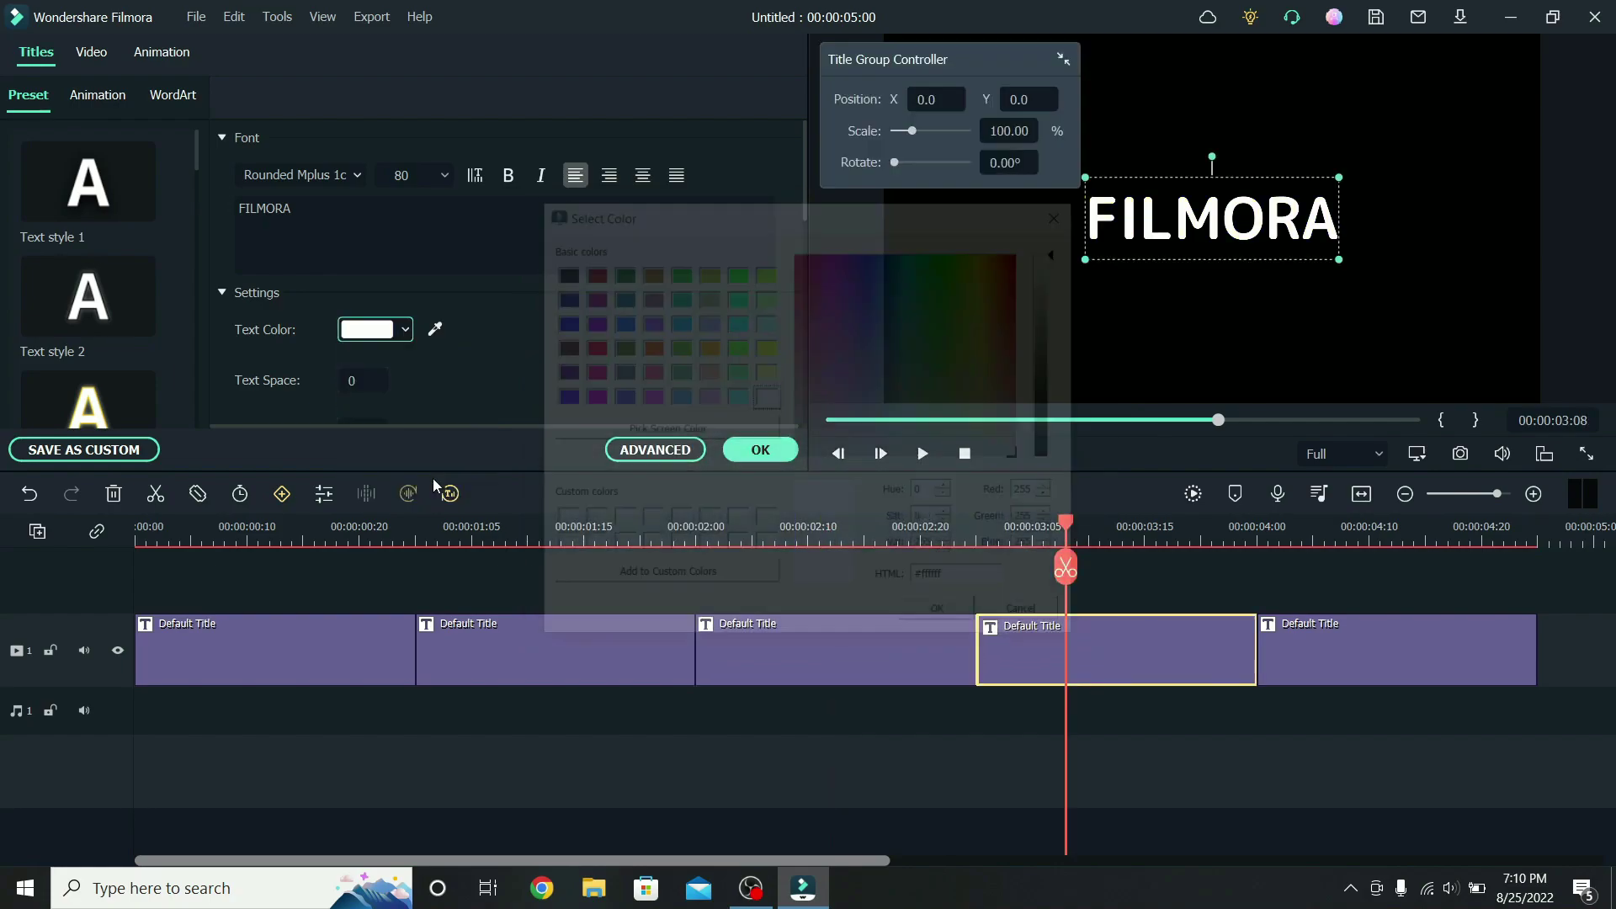
pyautogui.click(406, 331)
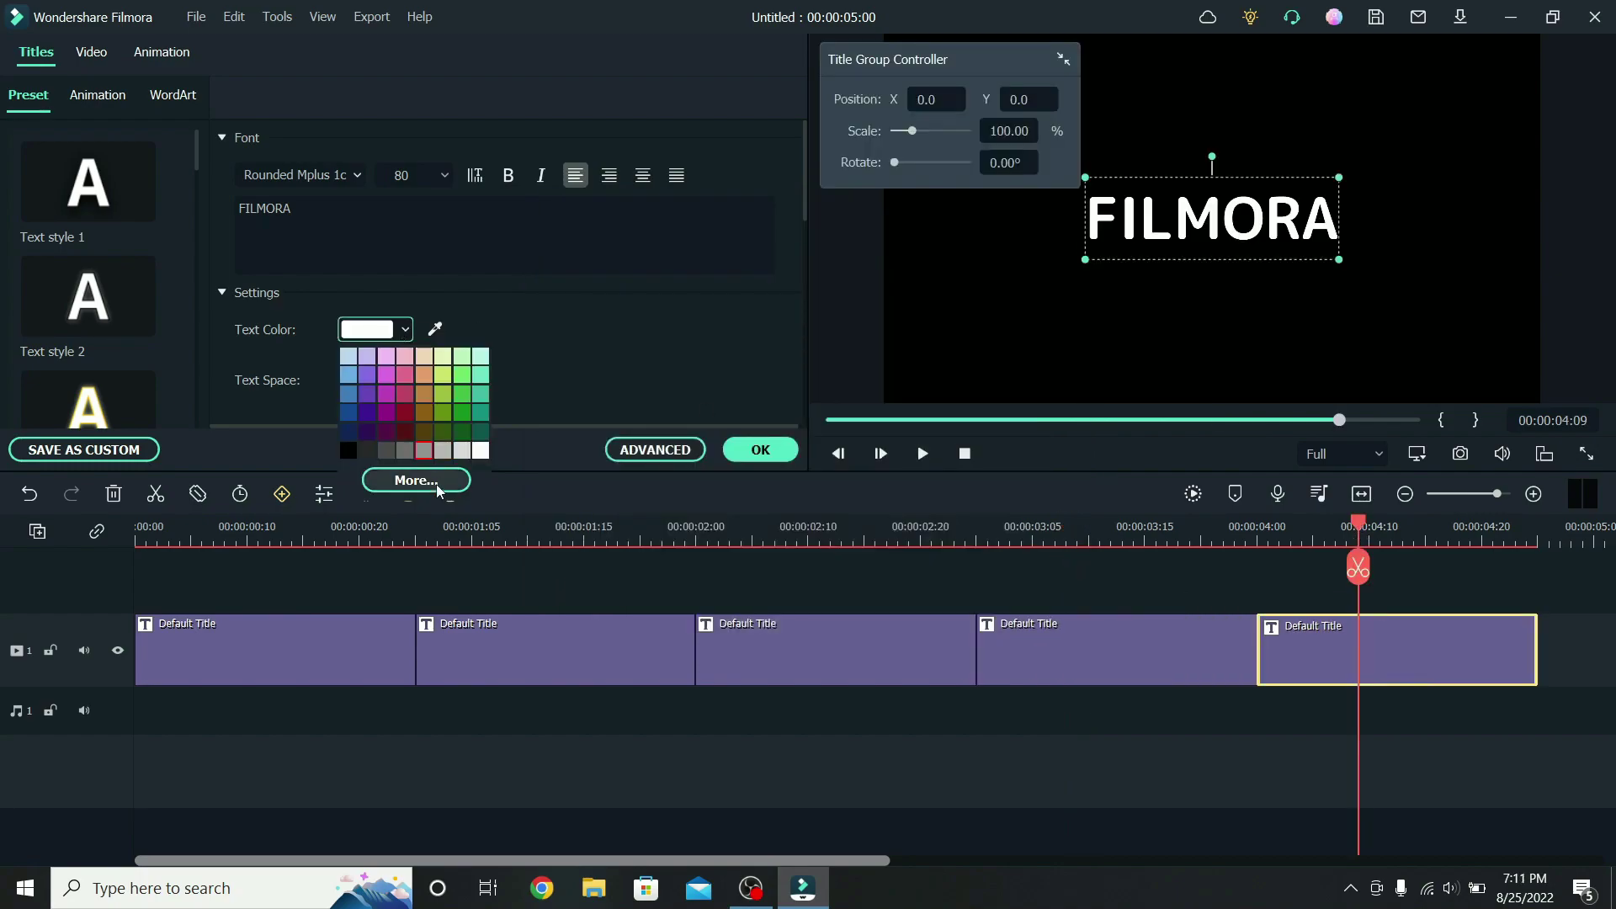
pyautogui.click(437, 481)
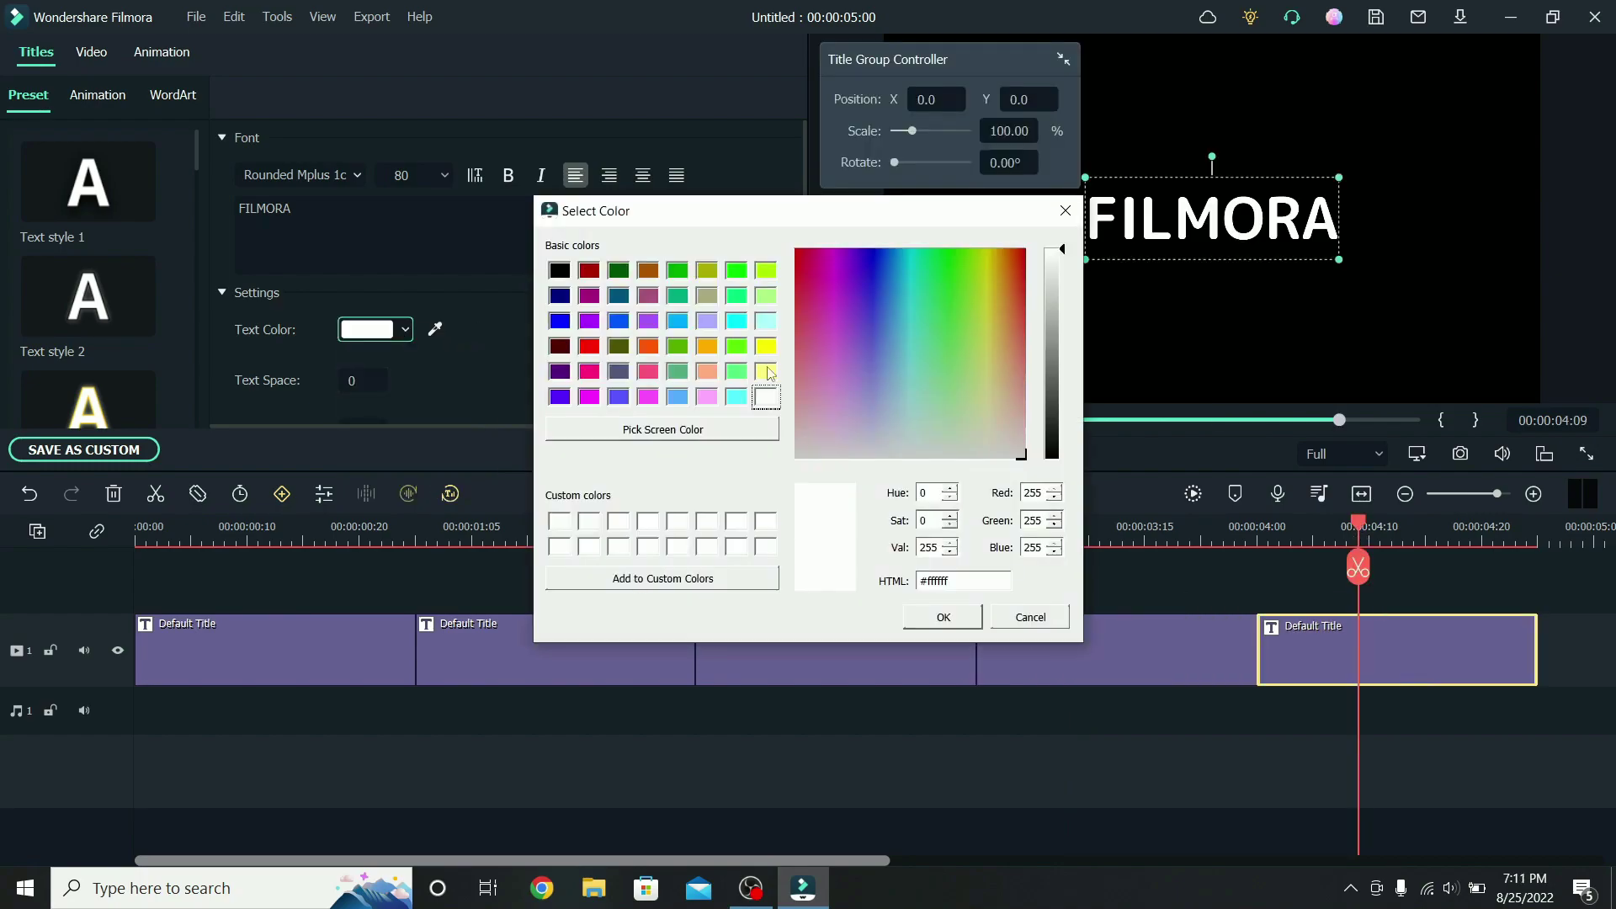
pyautogui.click(741, 346)
pyautogui.click(932, 616)
pyautogui.click(357, 527)
pyautogui.press('space')
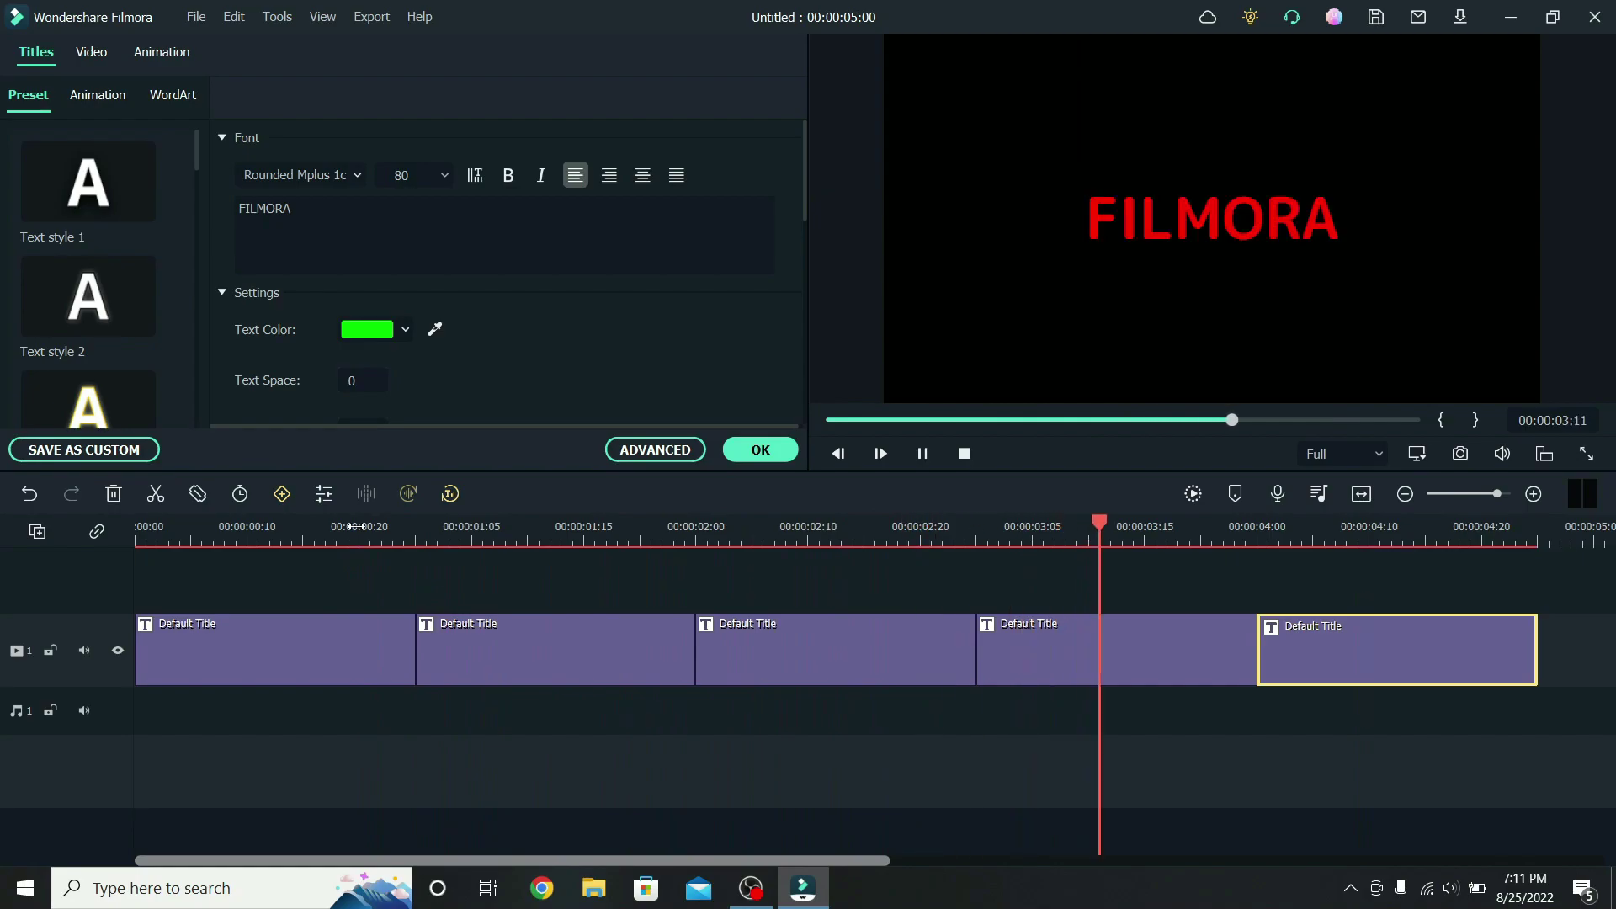
pyautogui.press('space')
# - Place Dissolve transitions on the boundaries between the FILMORA clips
pyautogui.click(752, 458)
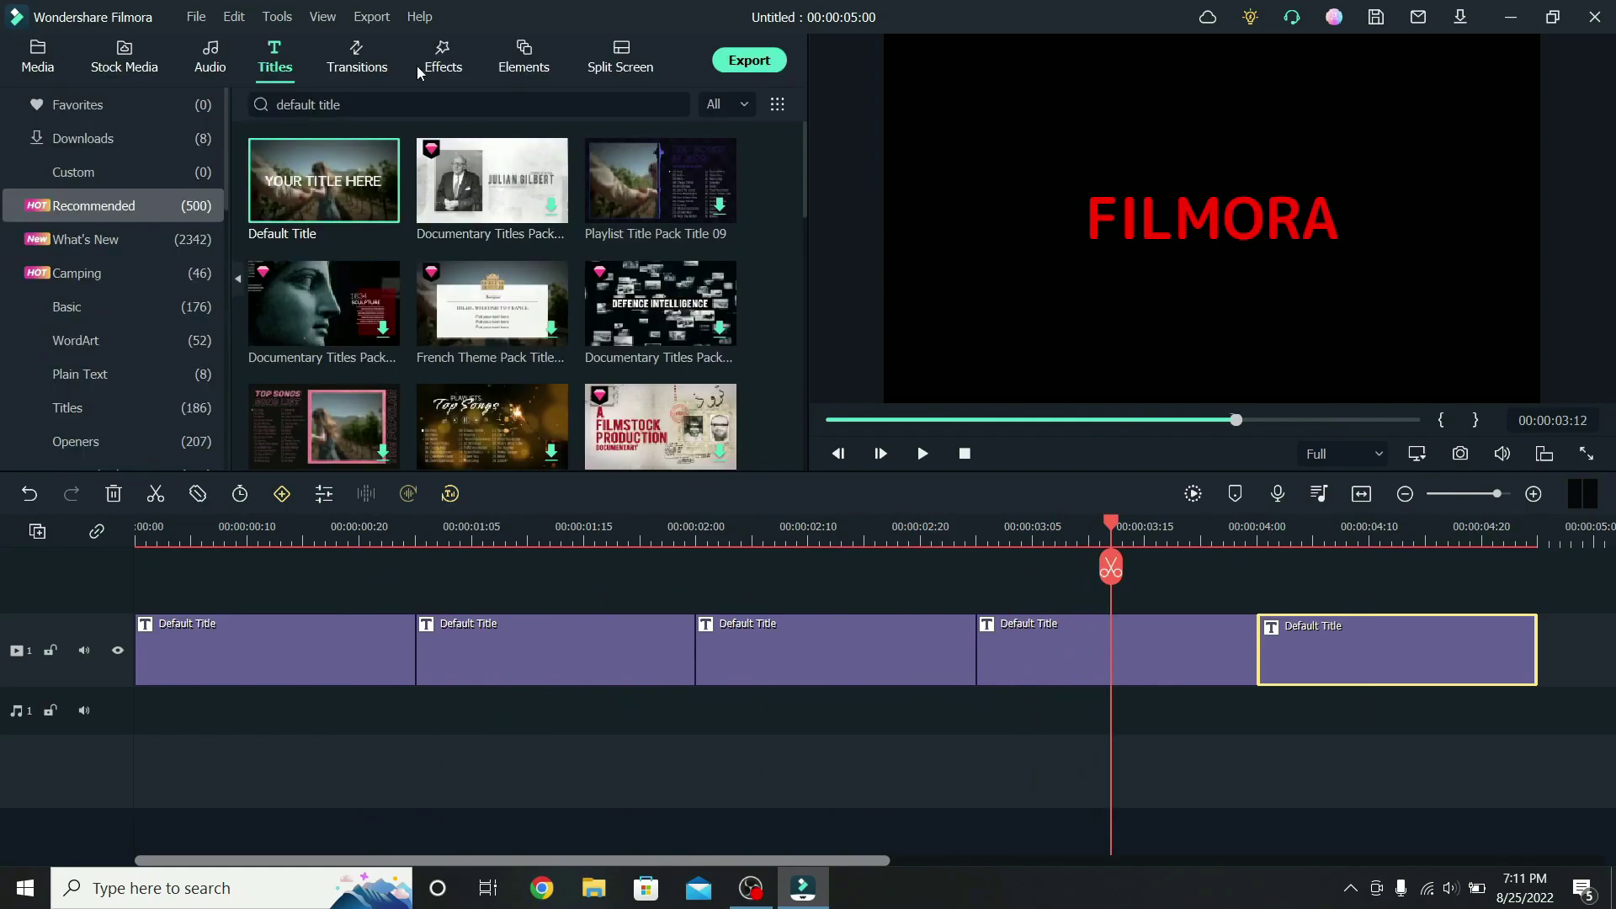
pyautogui.click(357, 52)
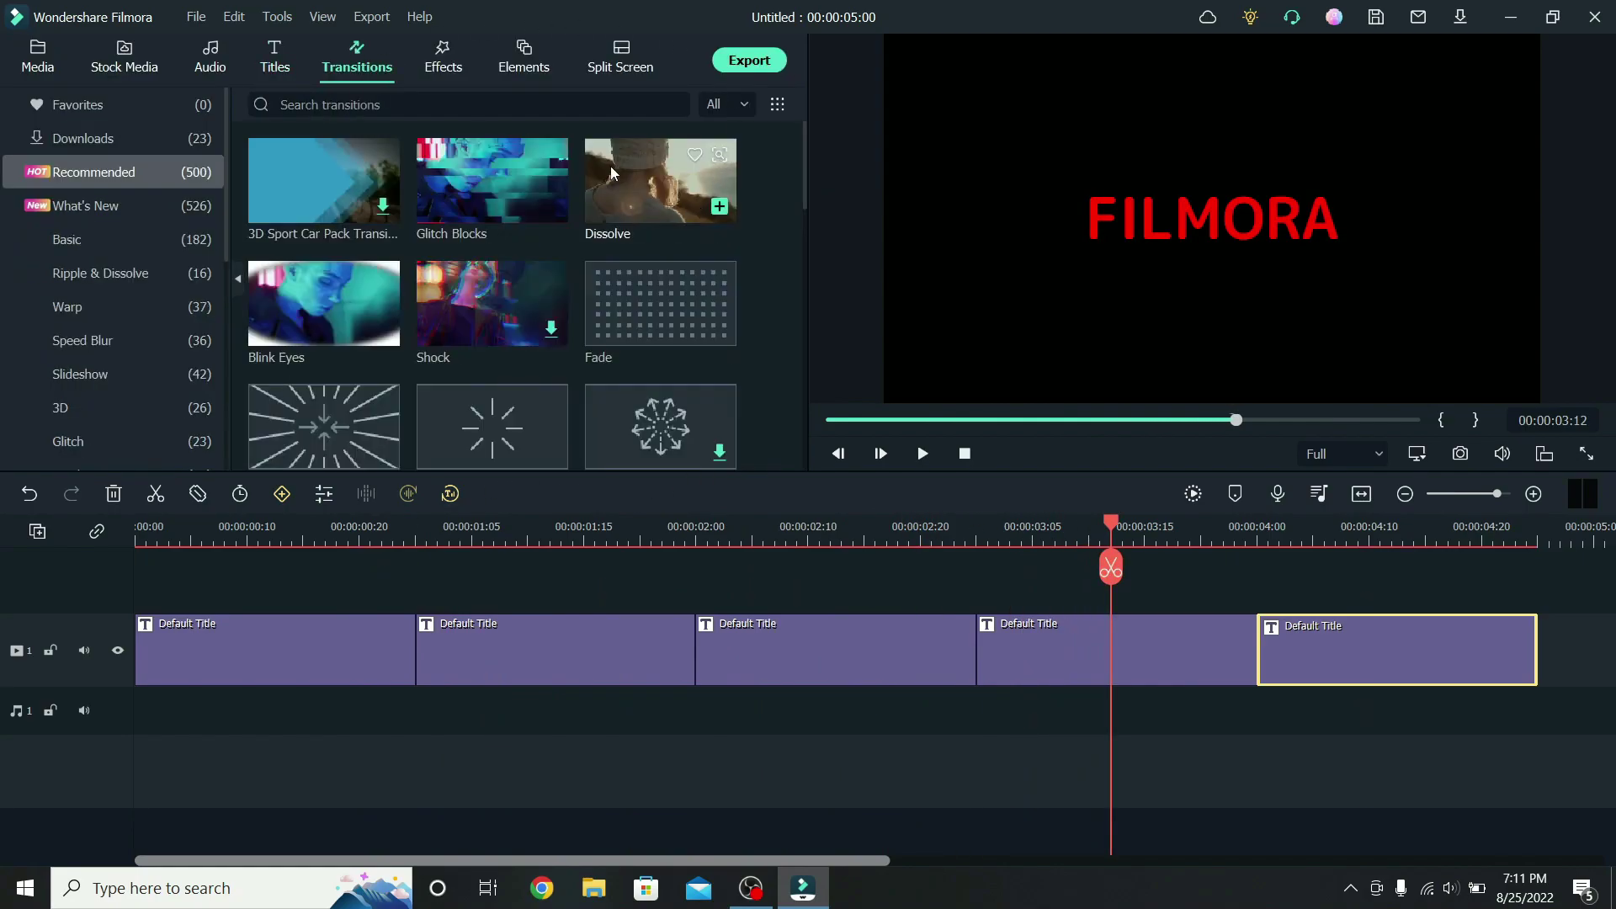
pyautogui.moveTo(640, 194); pyautogui.dragTo(415, 652)
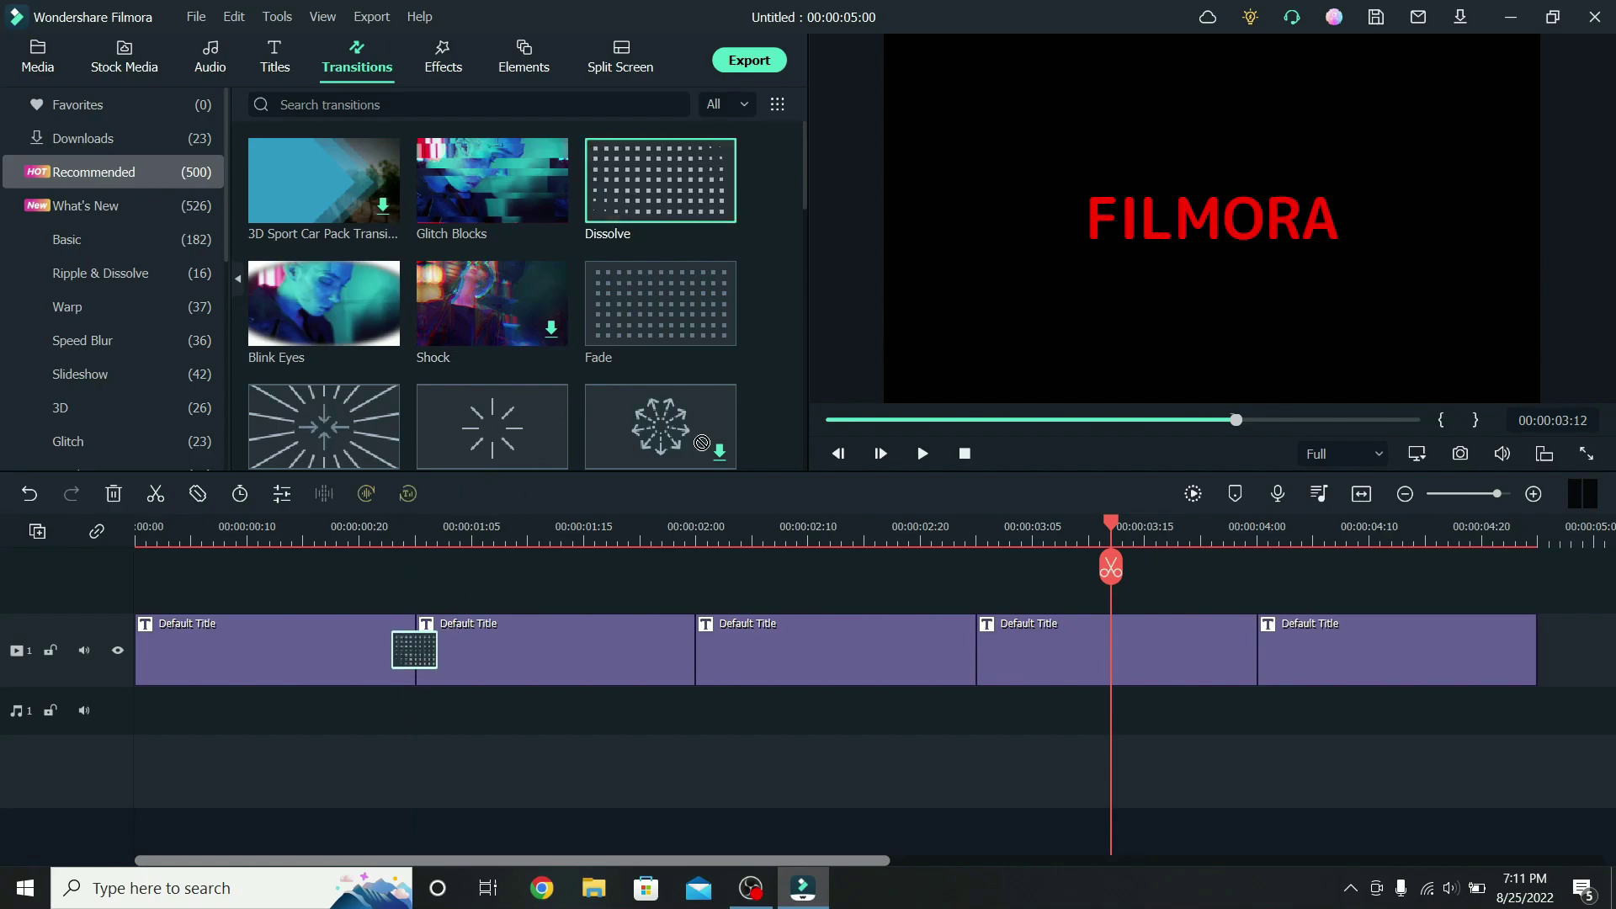
pyautogui.moveTo(702, 443); pyautogui.dragTo(696, 649)
pyautogui.moveTo(661, 180); pyautogui.dragTo(1250, 652)
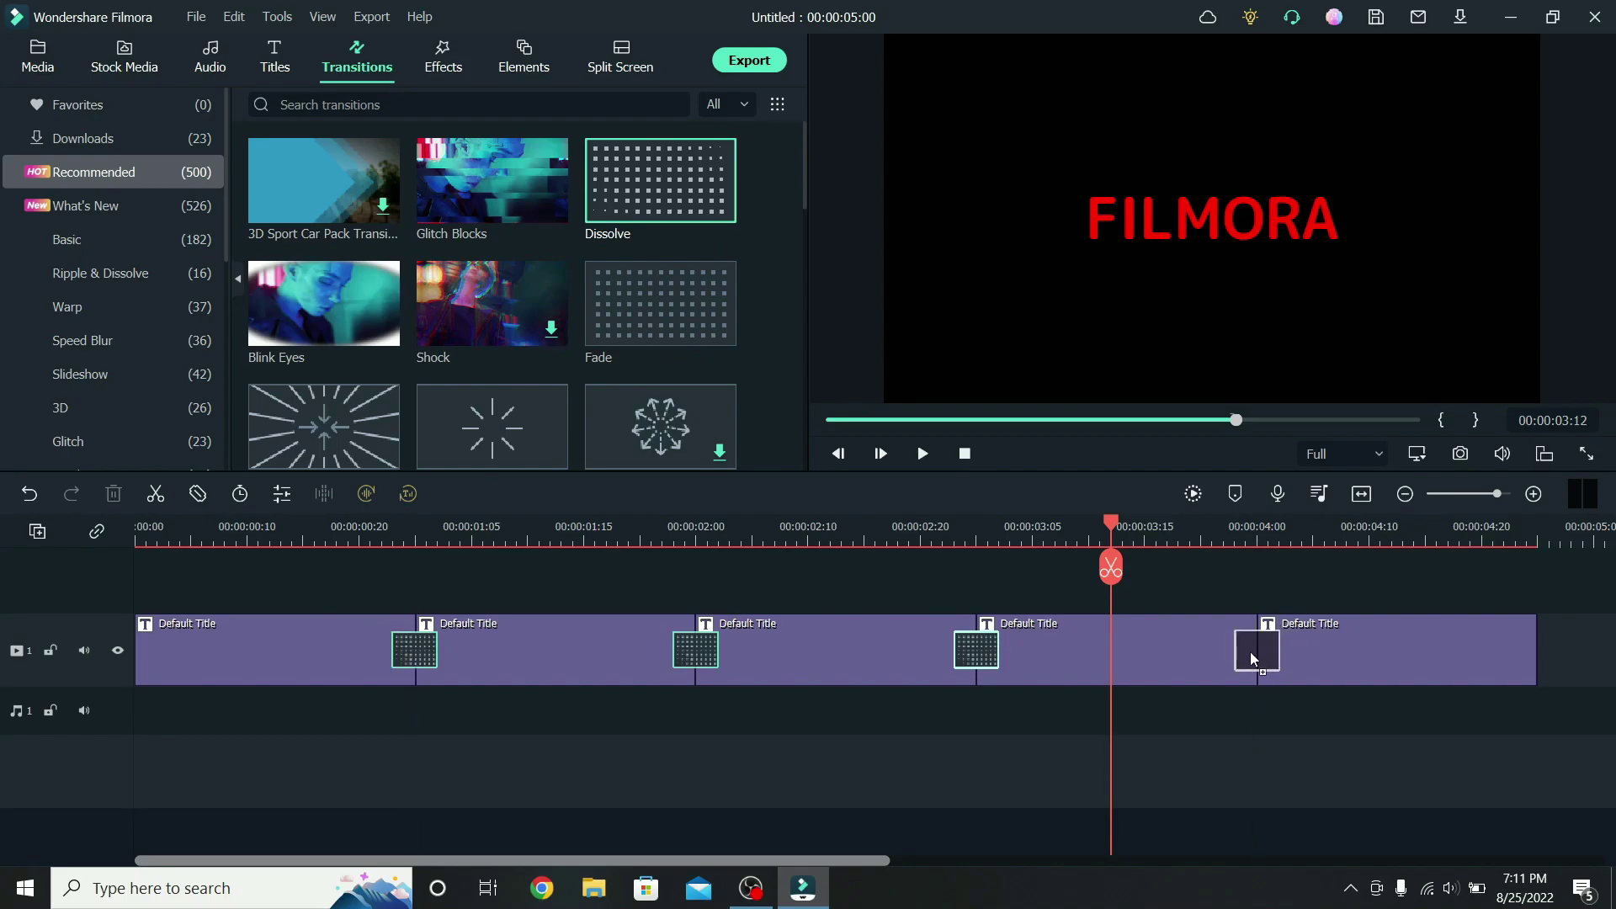
# - Set the Dissolve duration to 00:00:00:20 and apply it to all transitions
pyautogui.doubleClick(1256, 657)
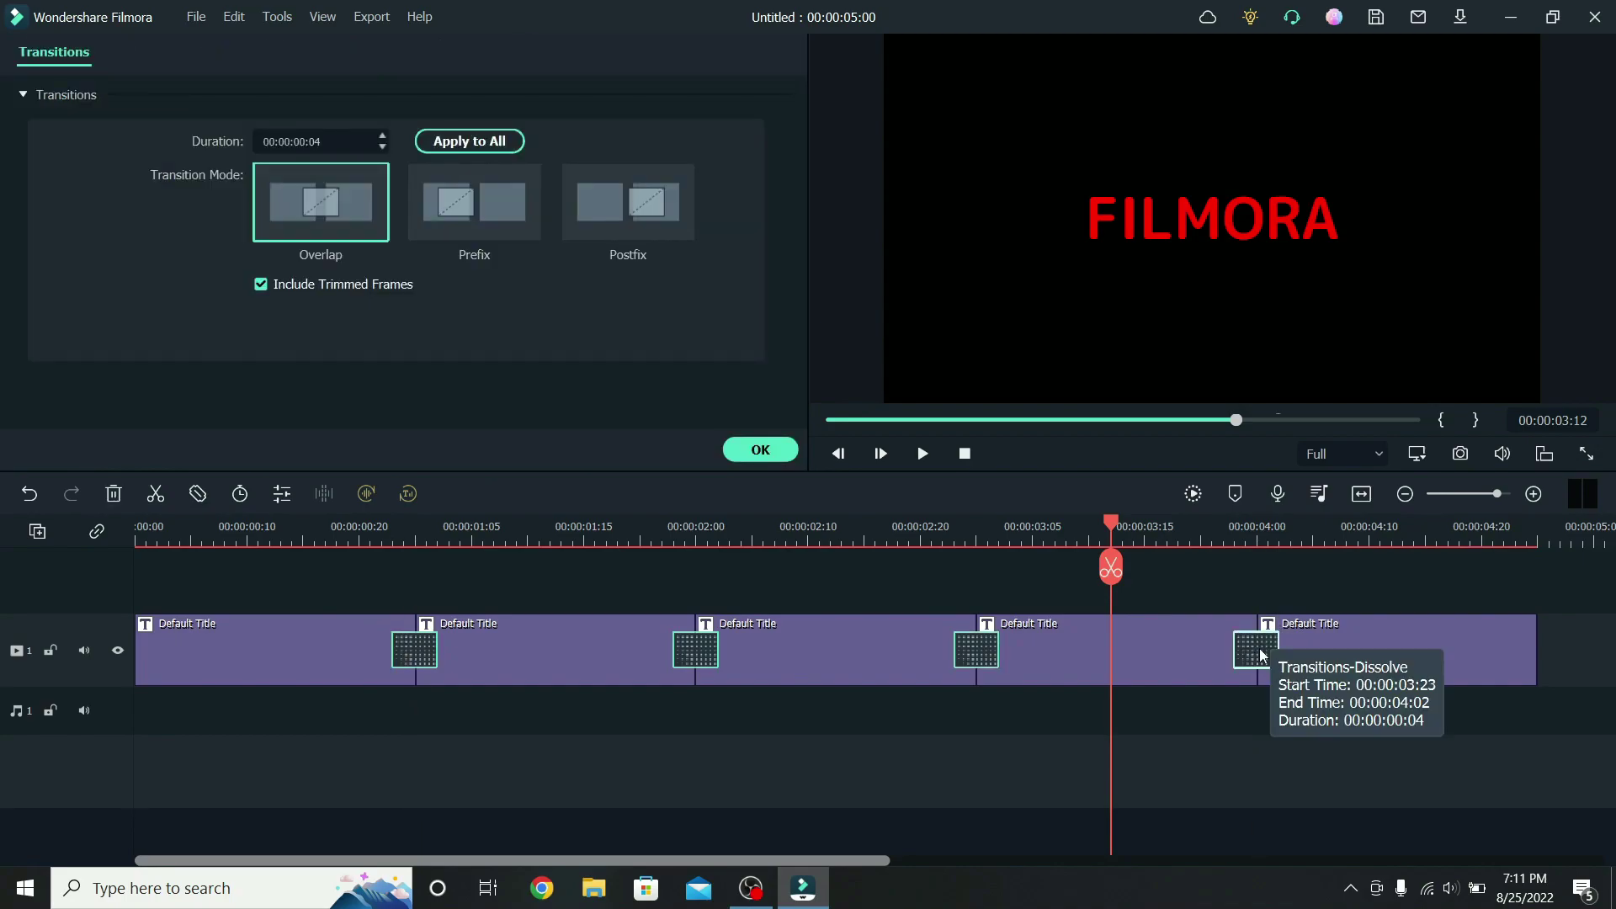
pyautogui.click(1190, 536)
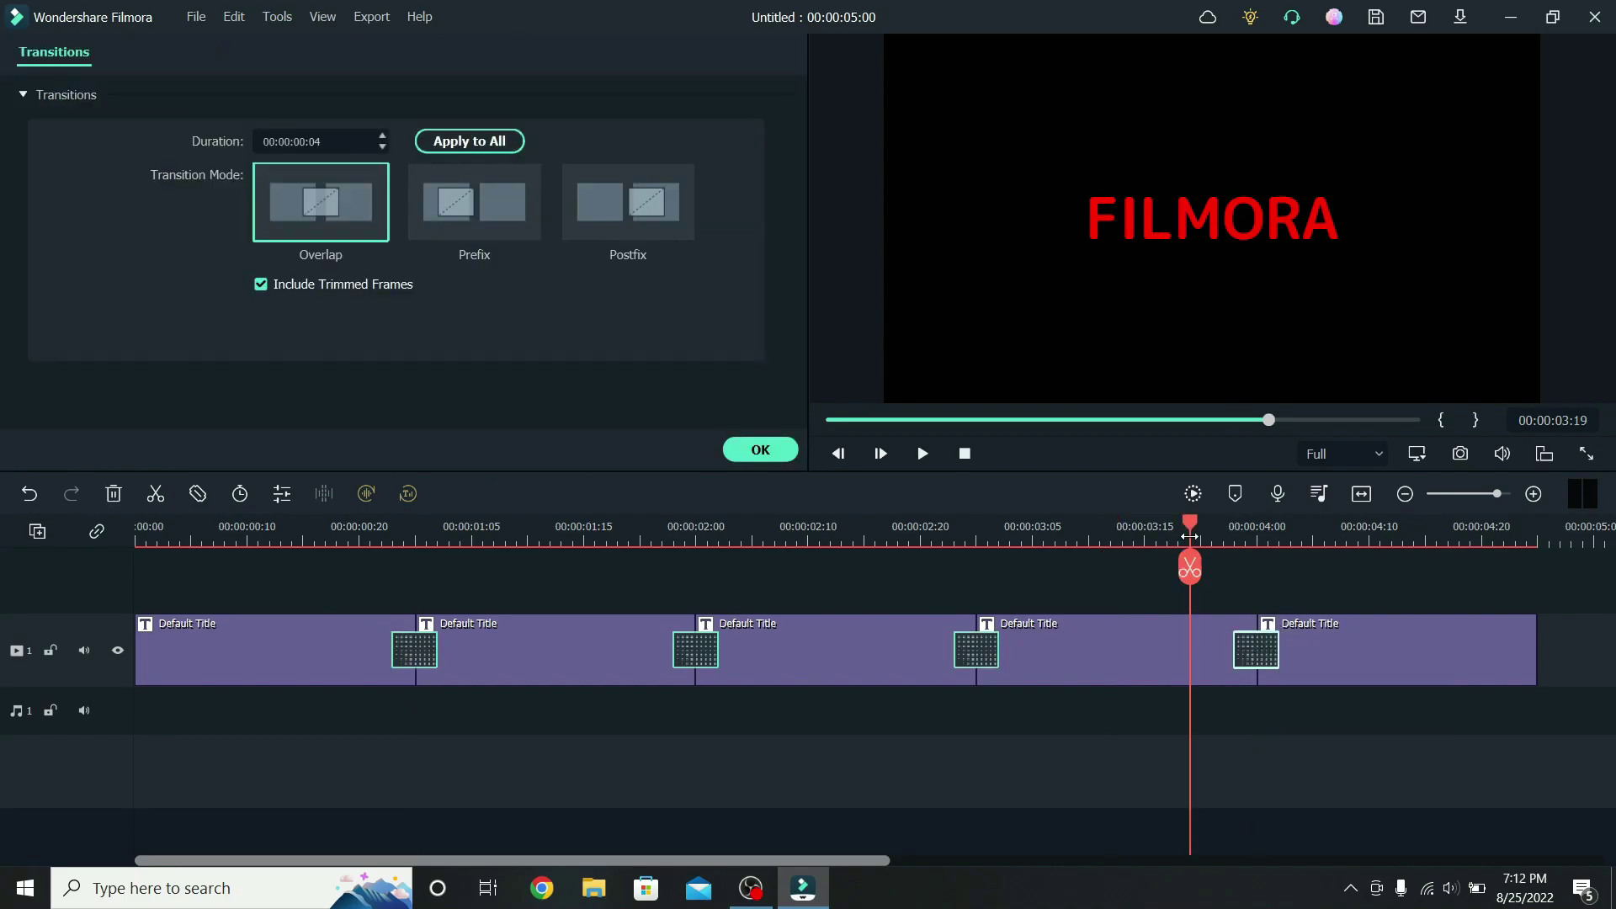
pyautogui.press('space')
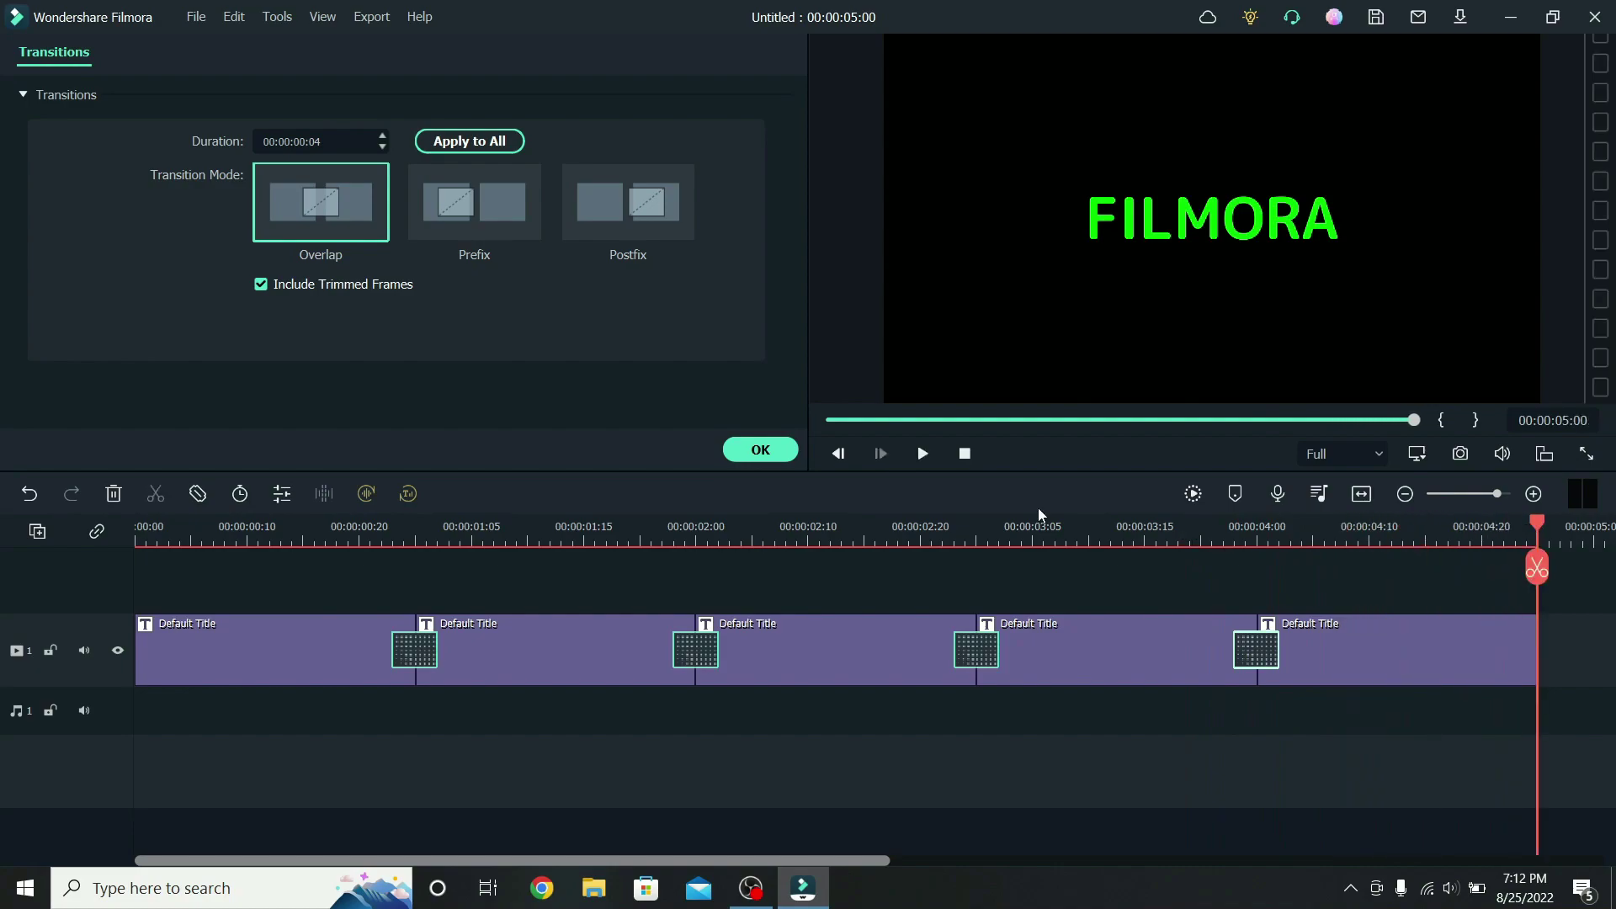
pyautogui.moveTo(312, 142); pyautogui.dragTo(317, 141)
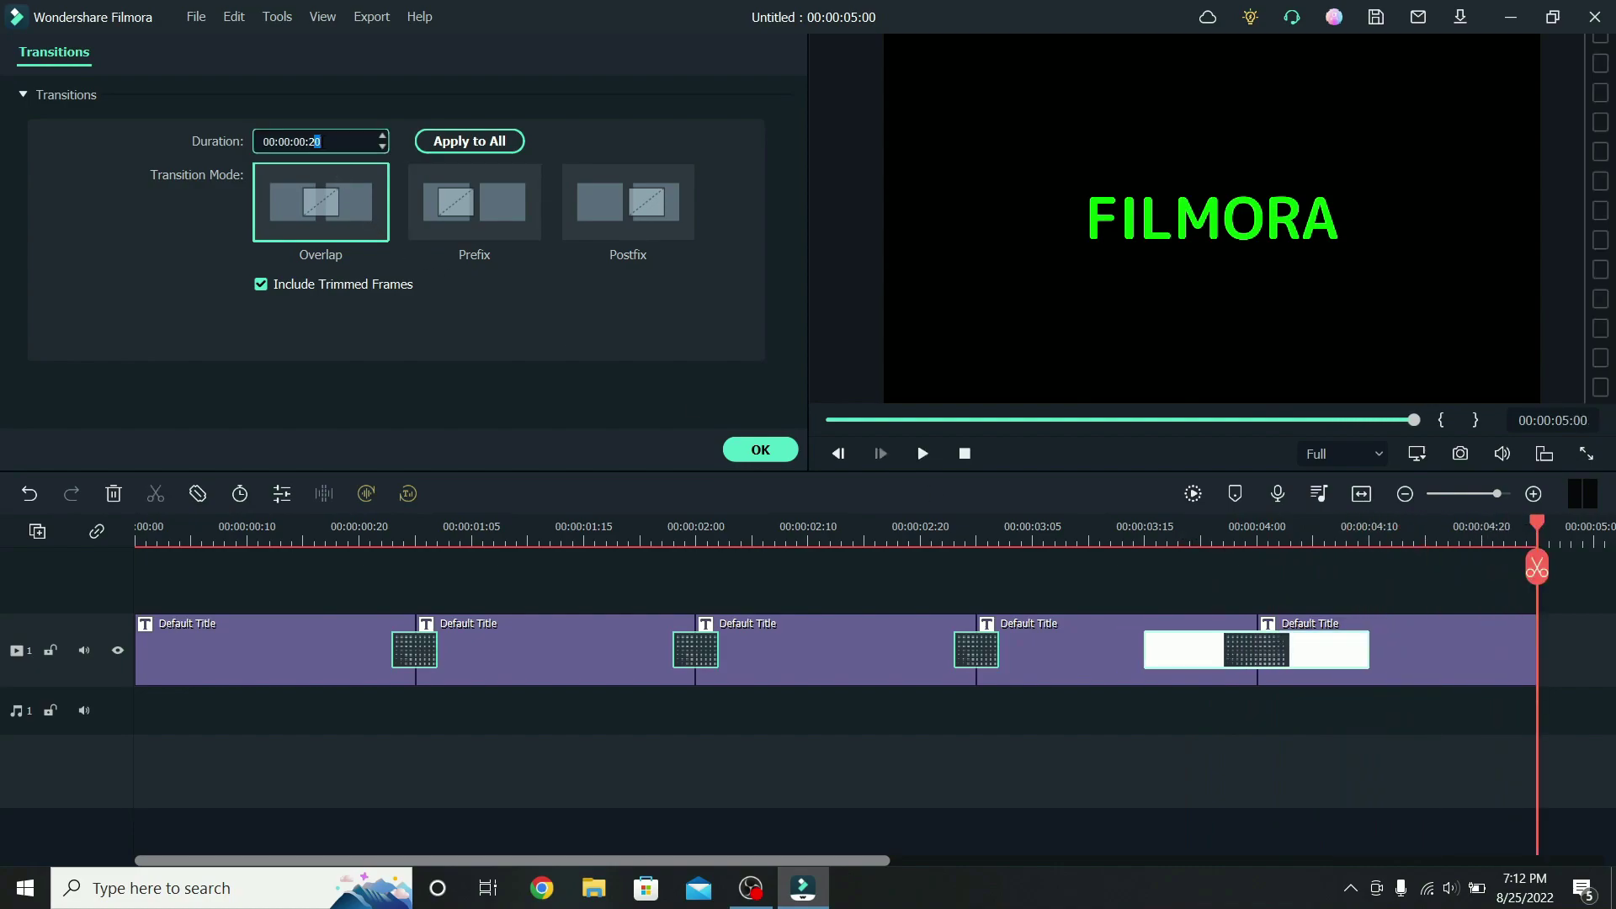
pyautogui.click(469, 142)
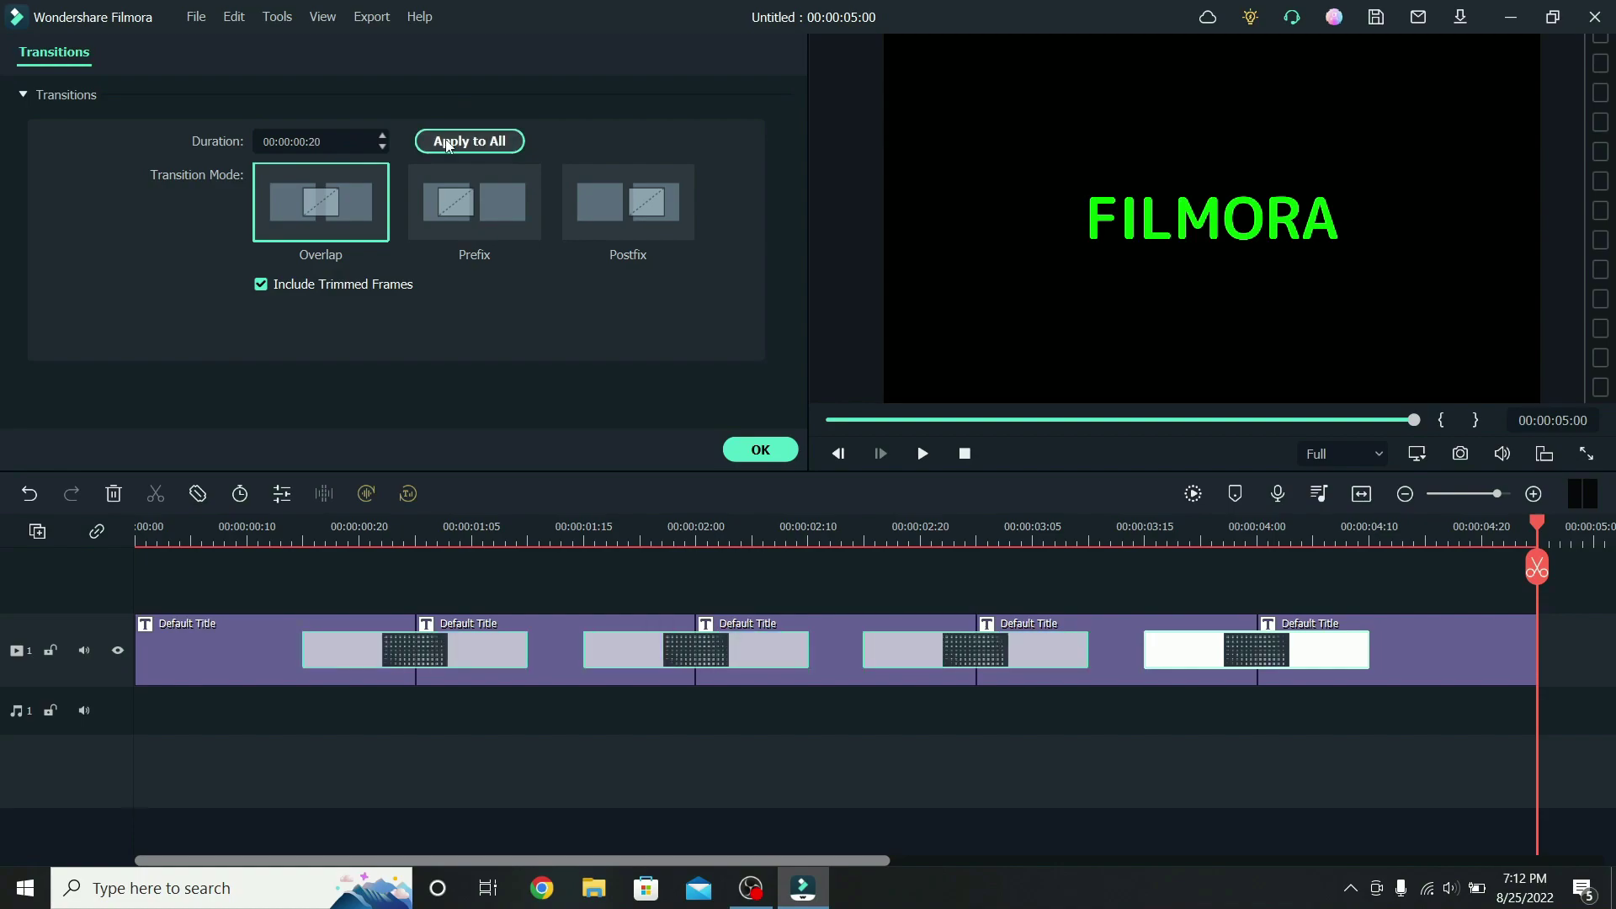
pyautogui.click(268, 541)
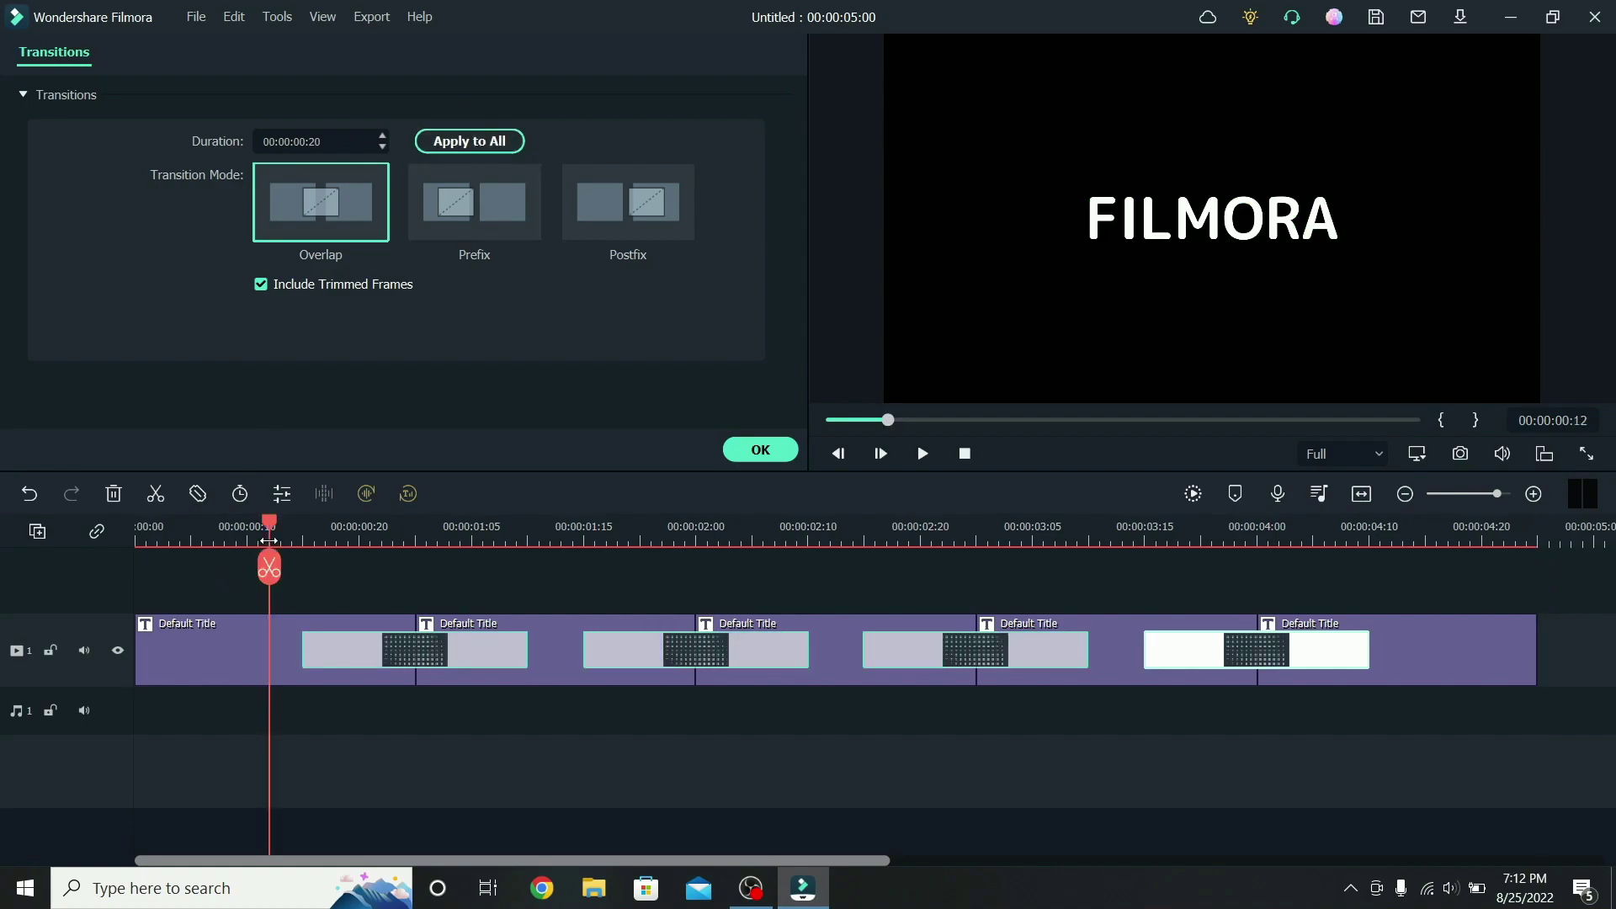